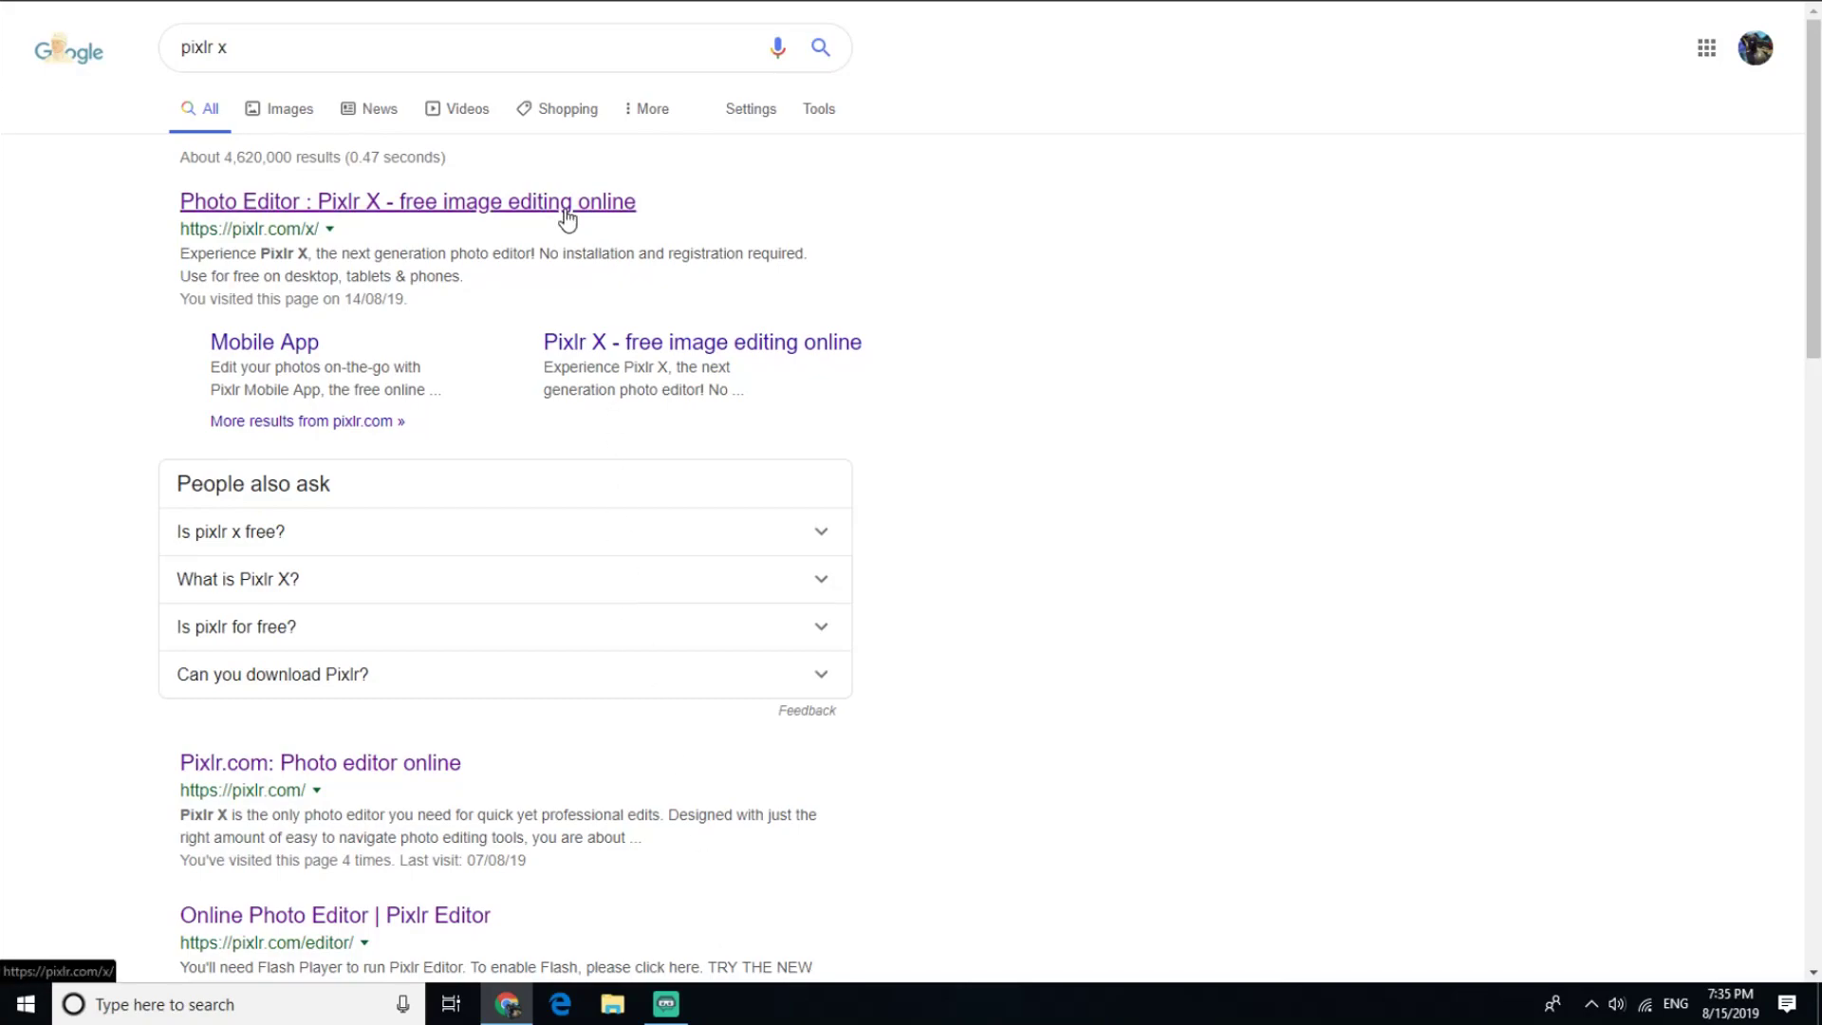
Highlight the 'x' in the 'pixlr x' search query and dismiss the suggestion list.
double_click(545, 63)
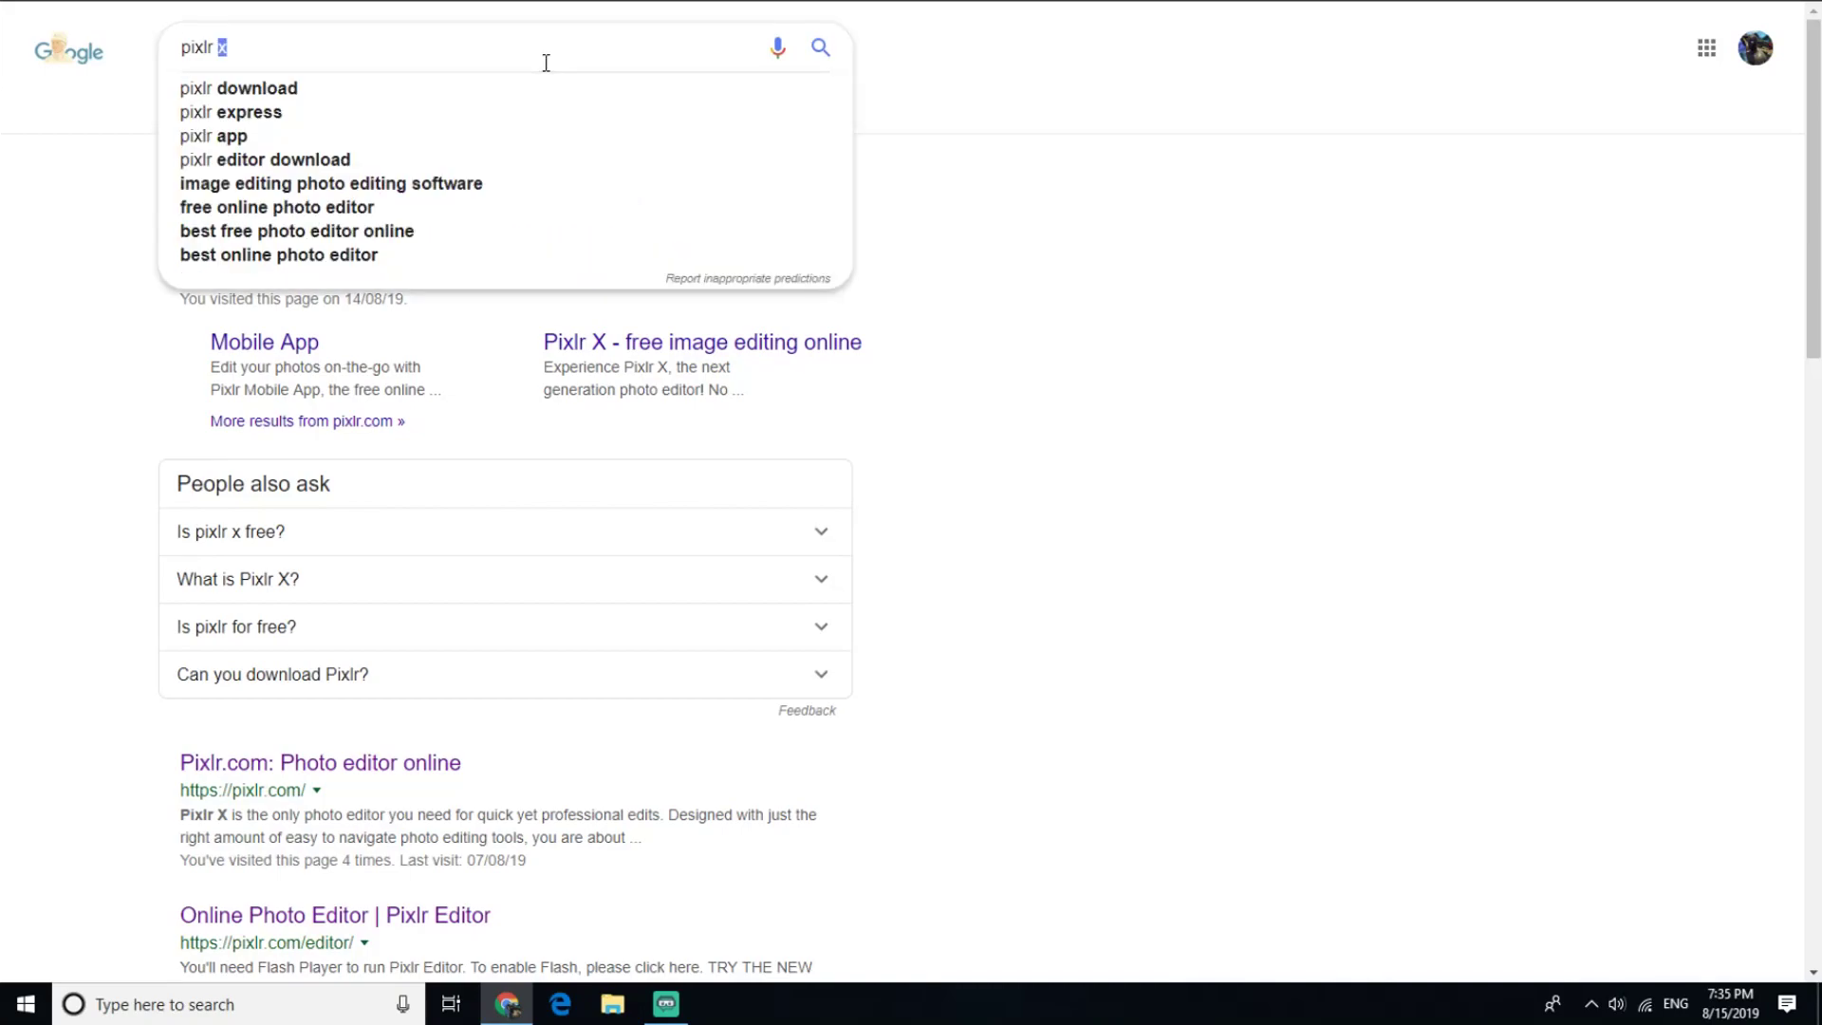
click(1082, 371)
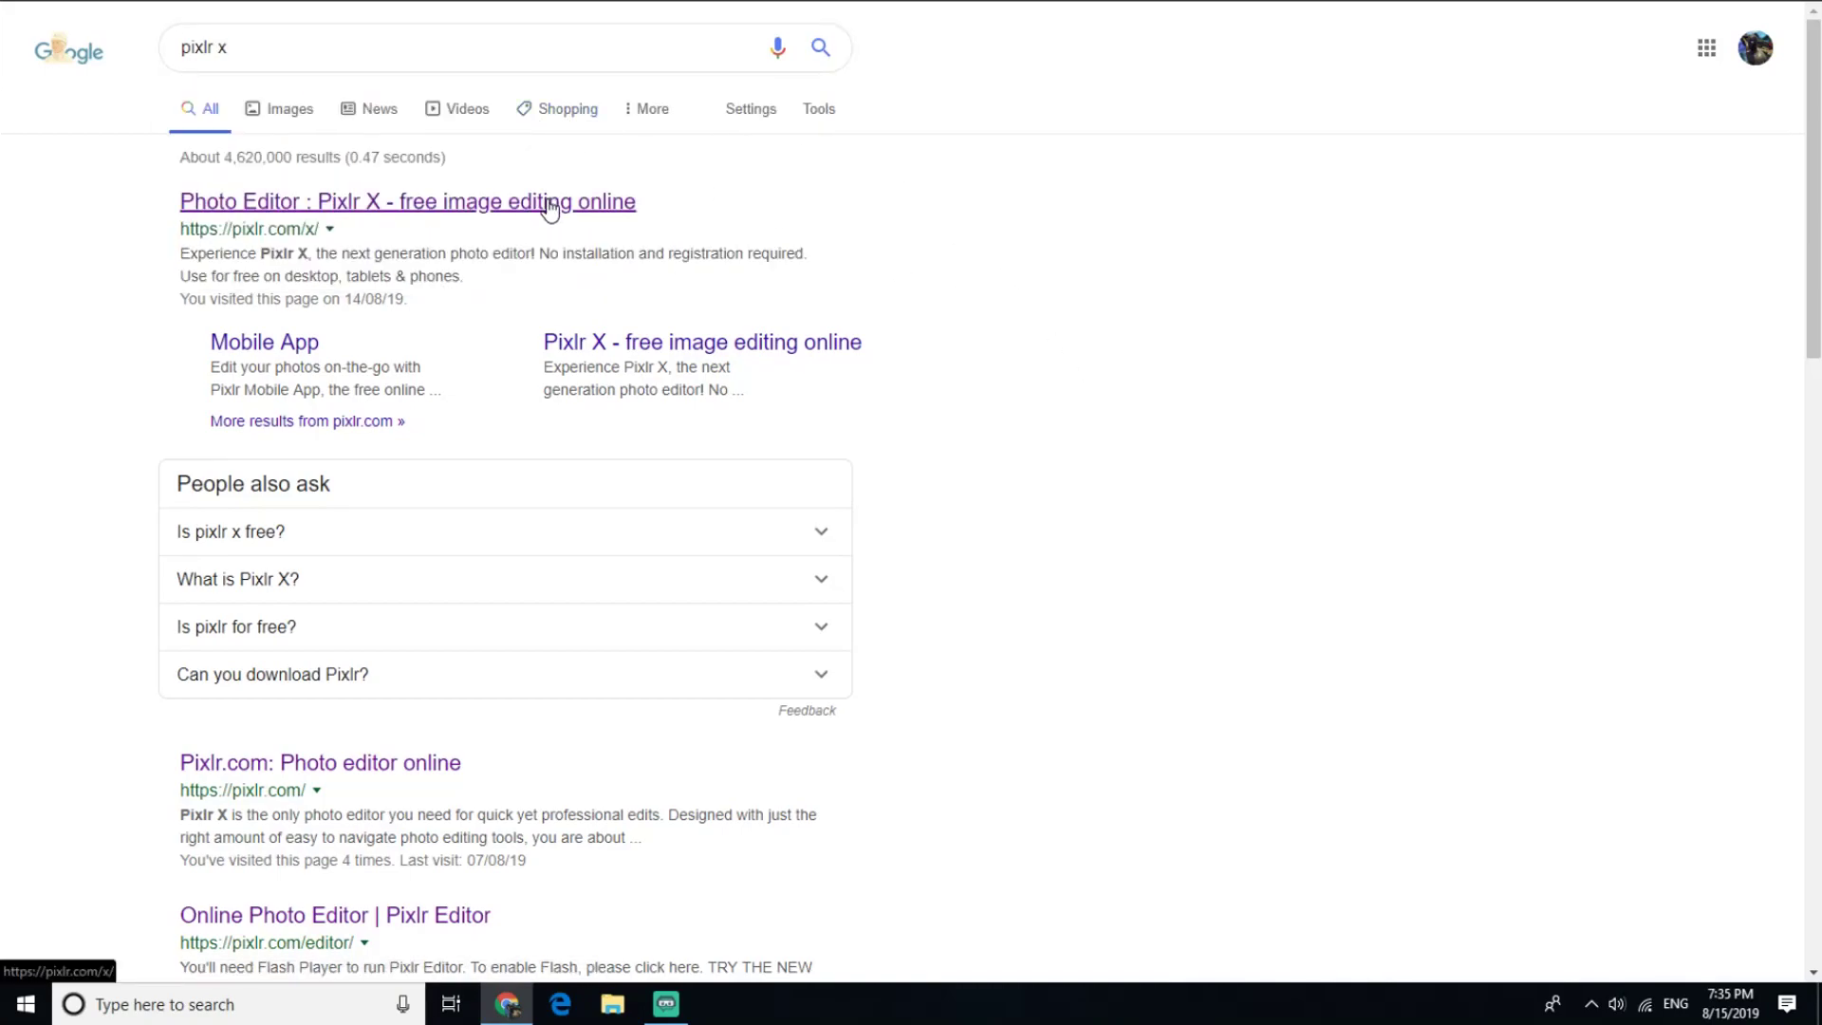
Launch Pixlr X and start a new 1280×720 Web 720P image, focusing its name field.
click(507, 210)
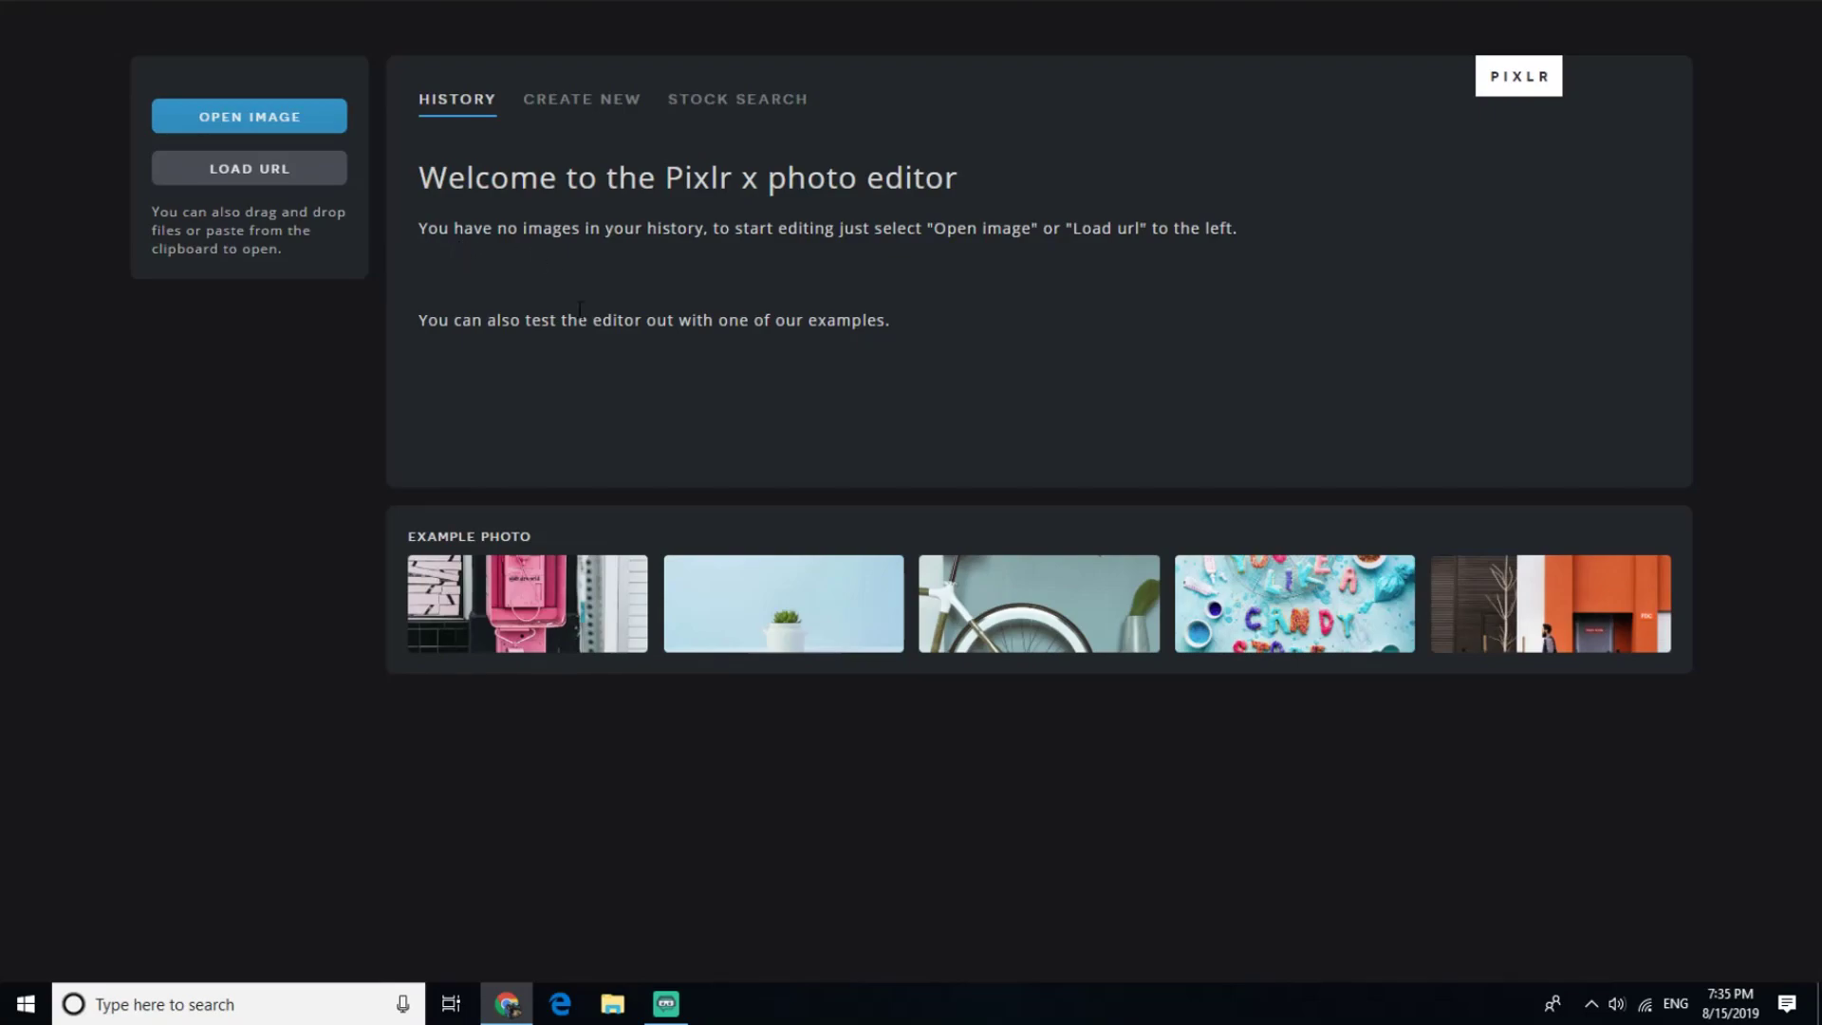
click(577, 102)
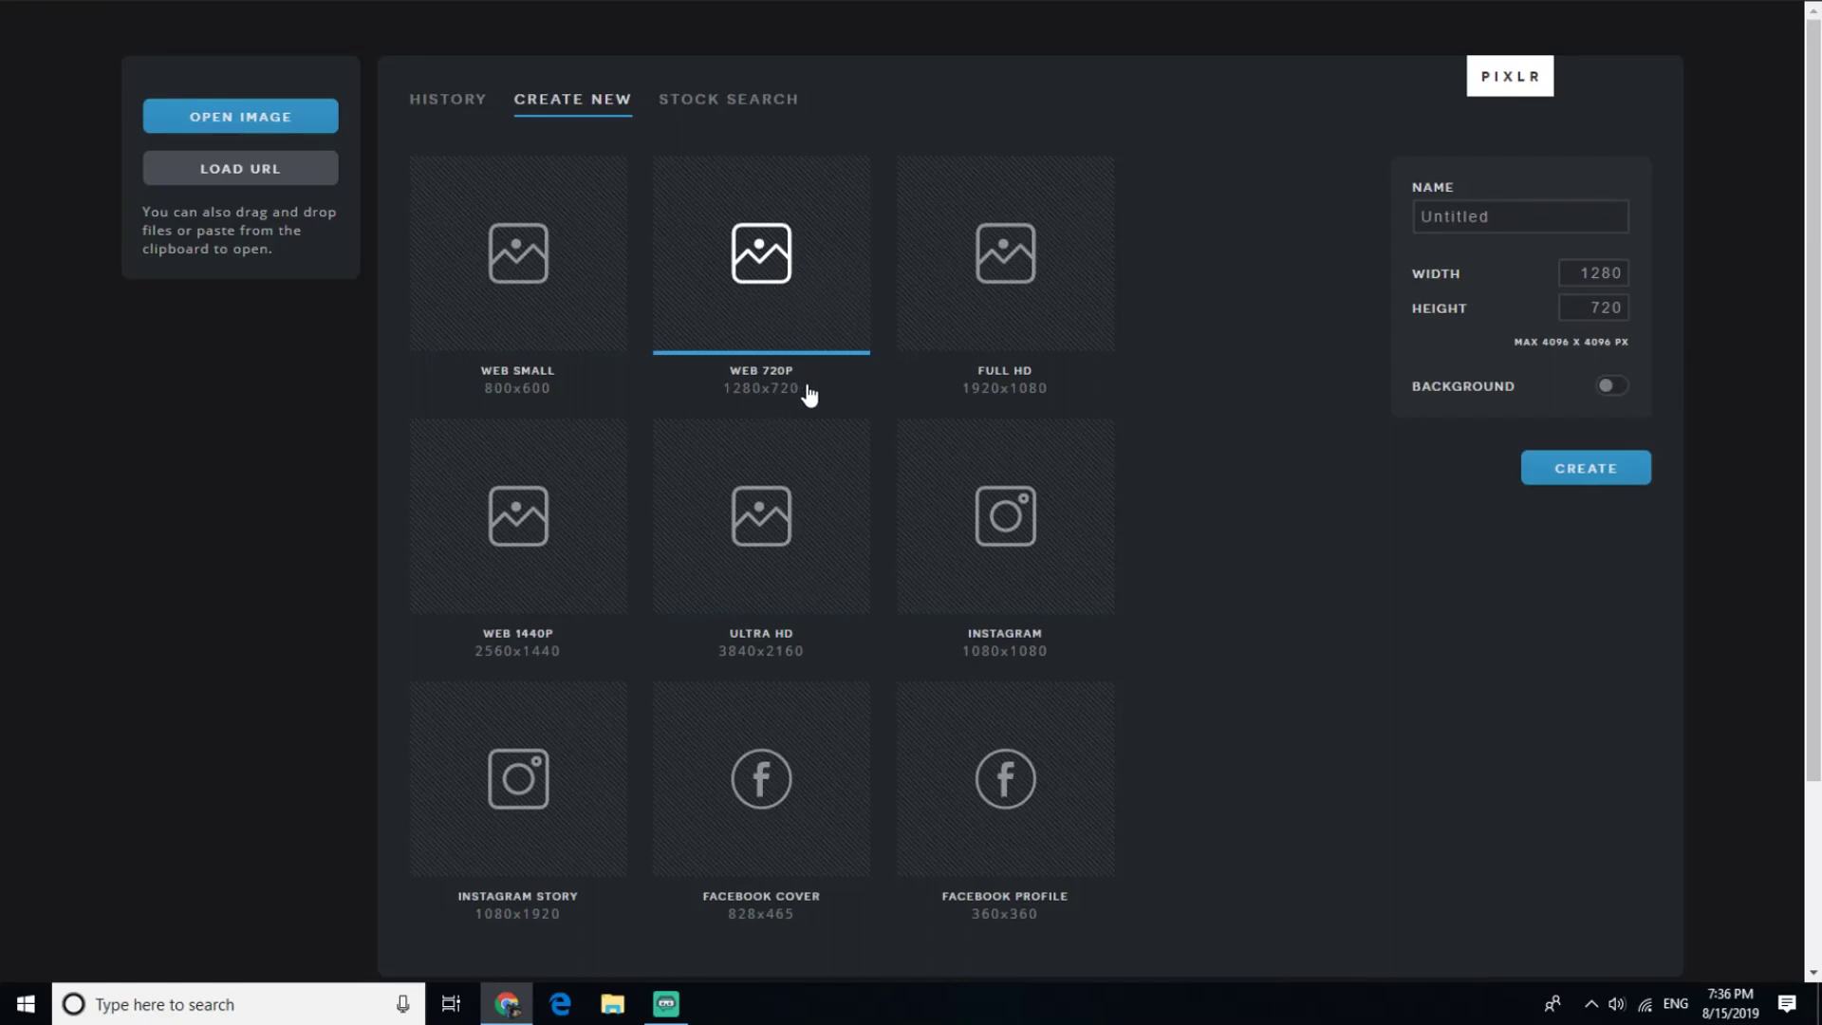
click(1523, 216)
Create the blank 1280×720 image named 'Thumbnail For this video'.
key(ctrl+a)
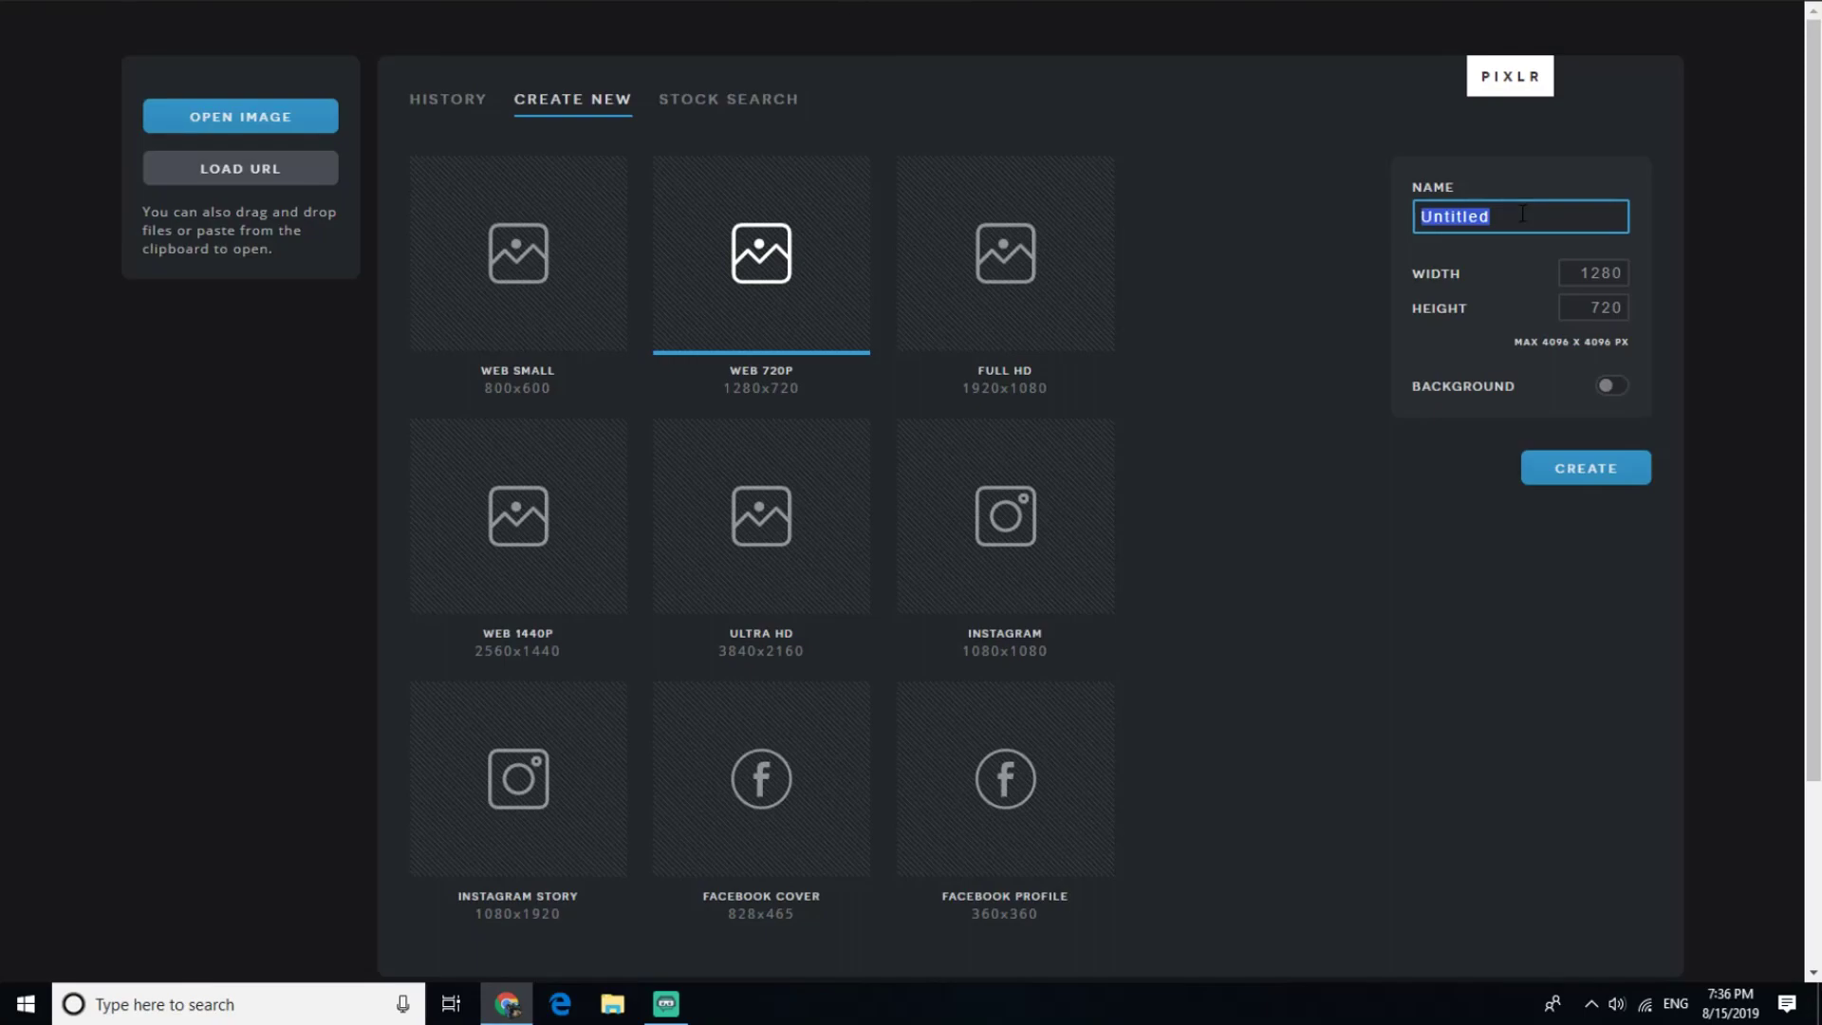
text(Thumb)
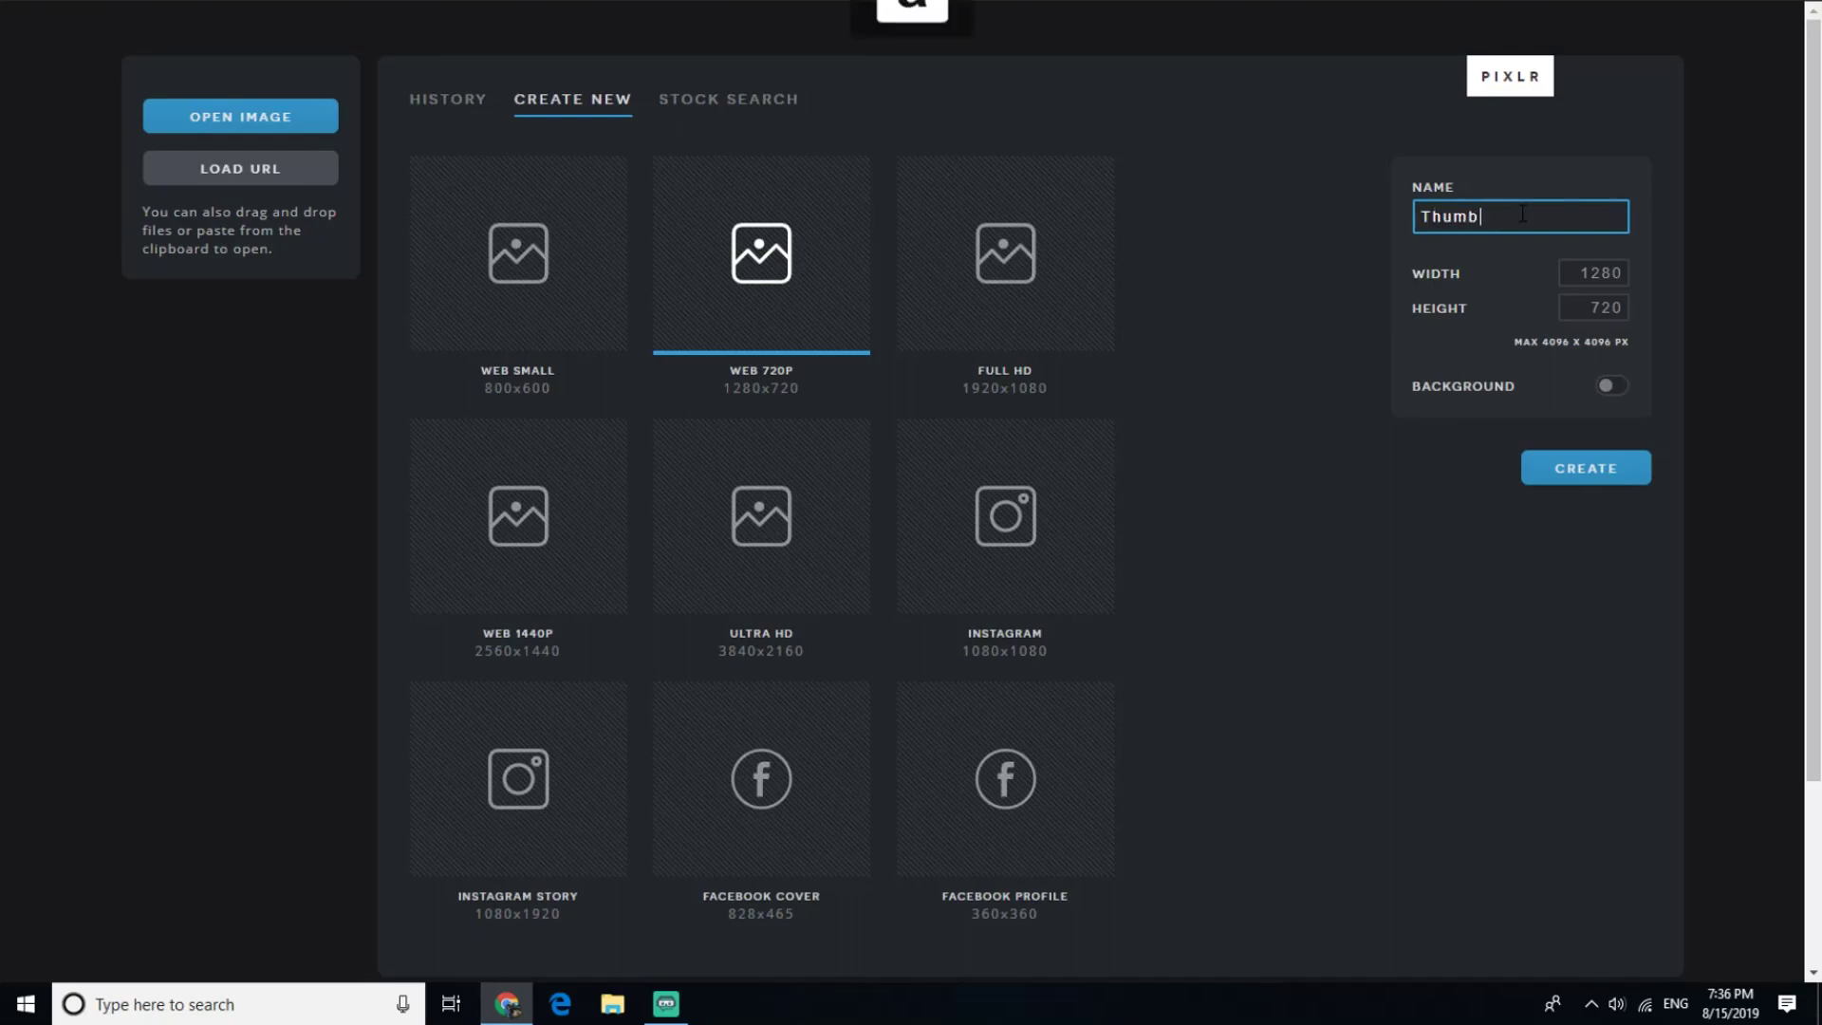
text(nail For this v)
text(ideo)
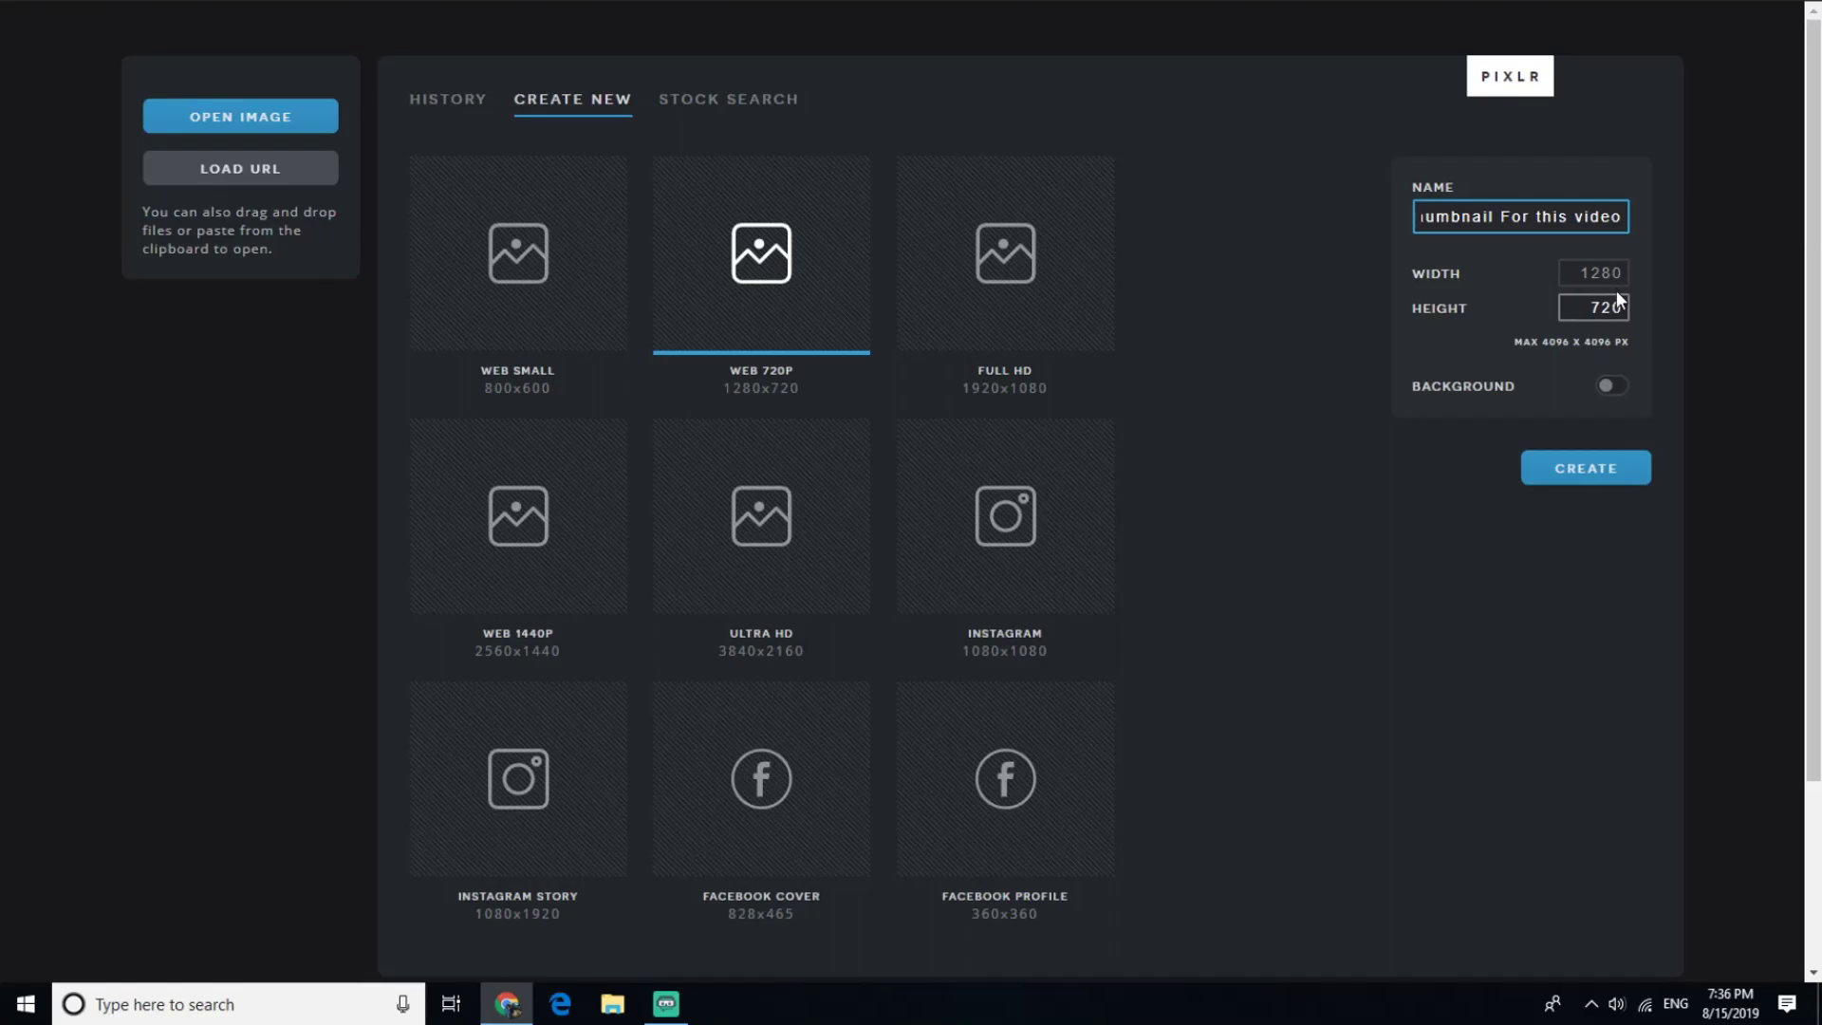
click(1585, 468)
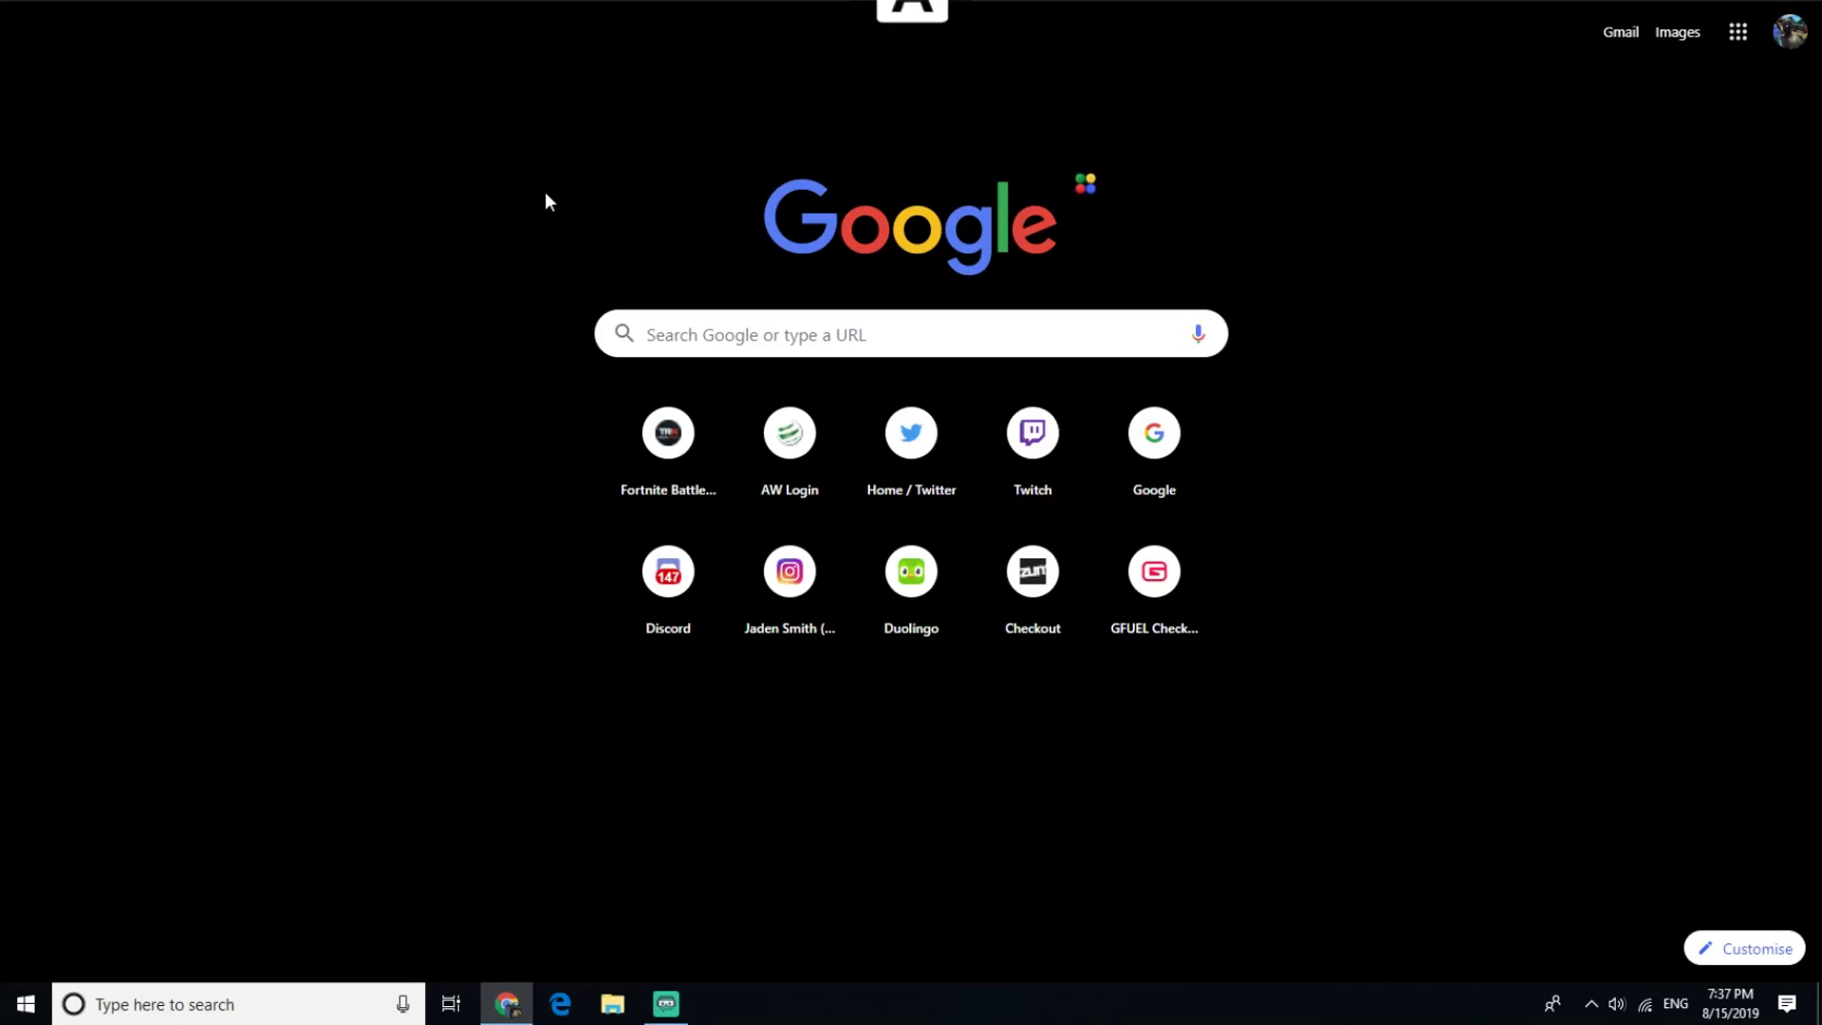
text(blue)
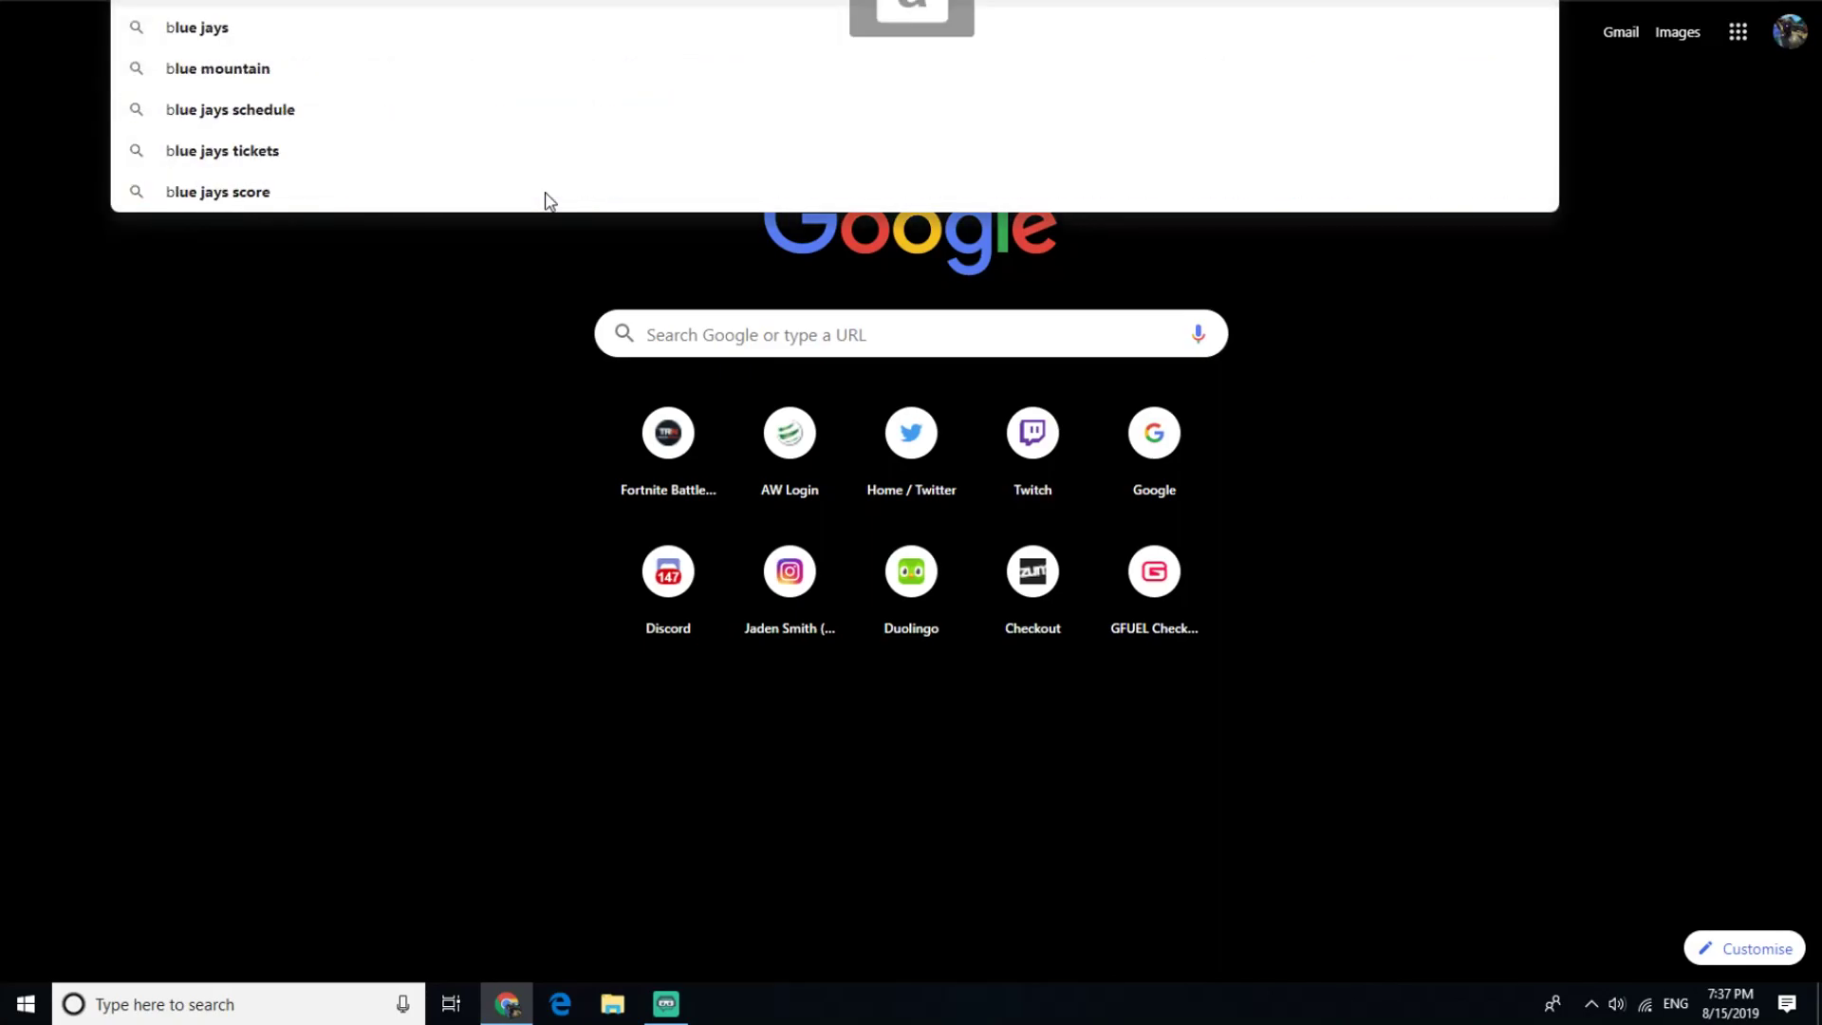
text( backgr)
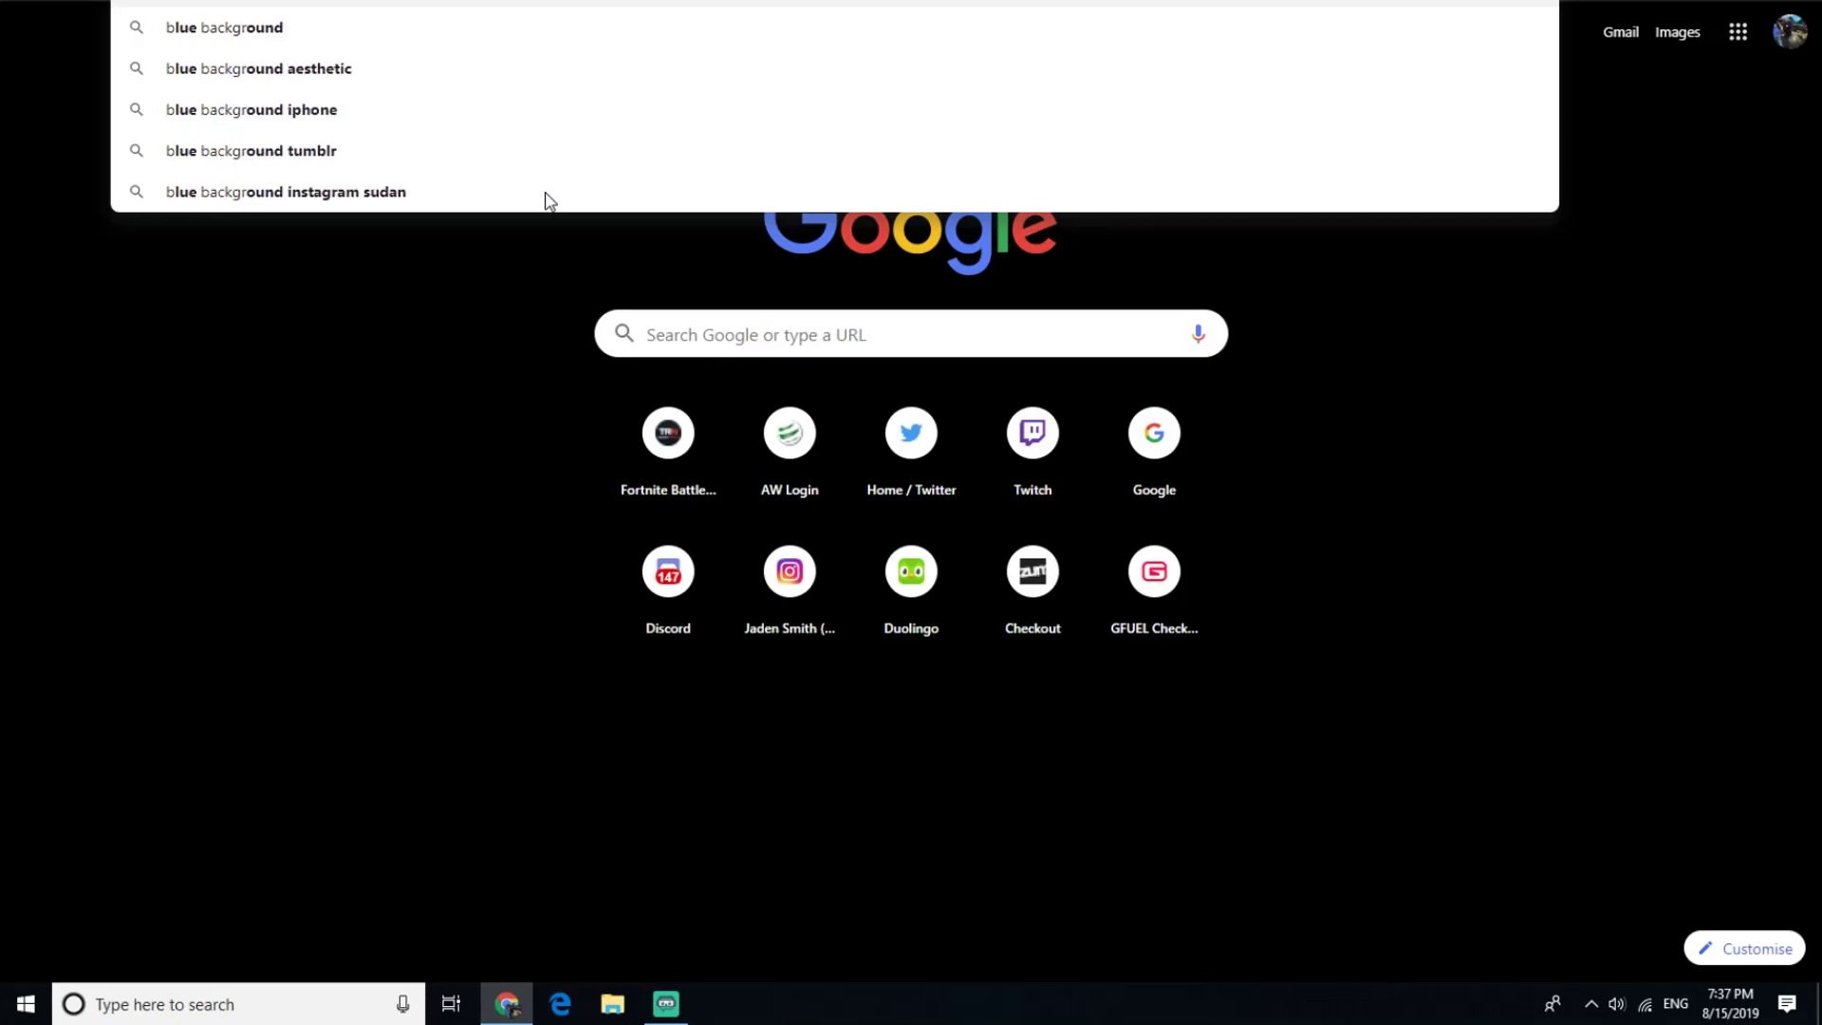
text(ound grunge)
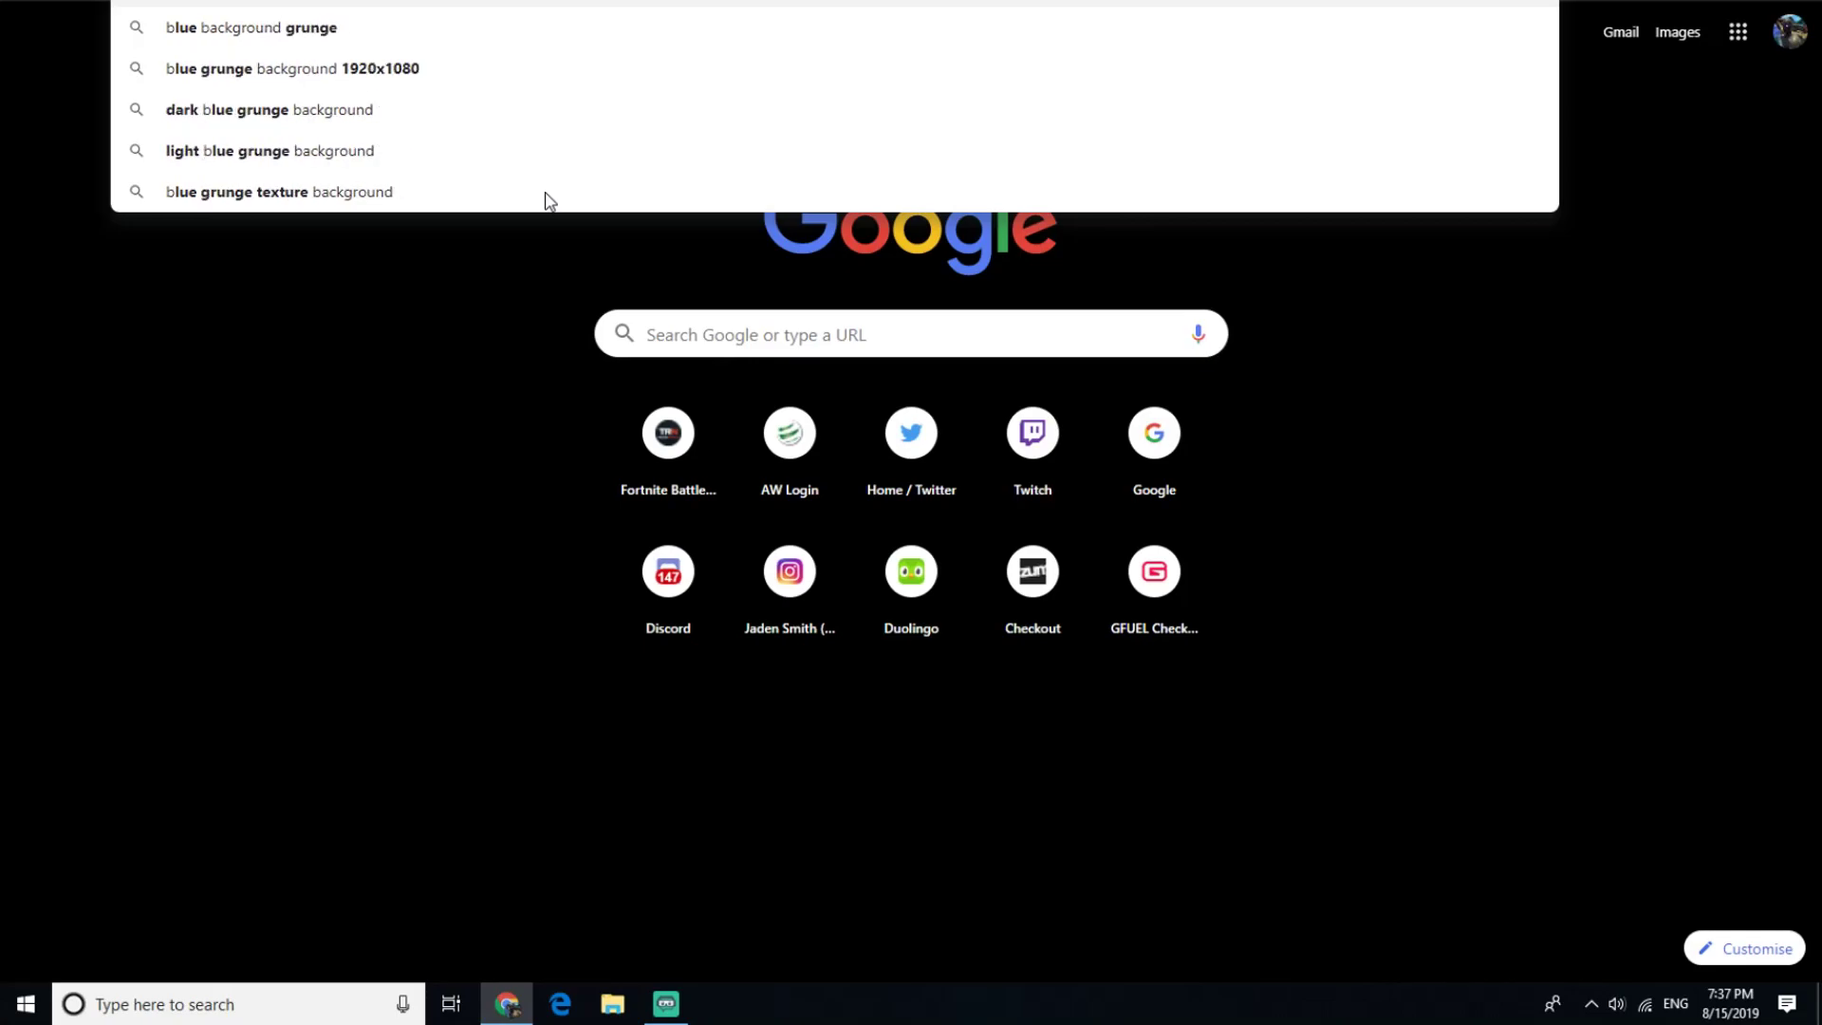
Search Google Images for 'blue background grunge' and preview the cracked blue wallpaper.
key(Return)
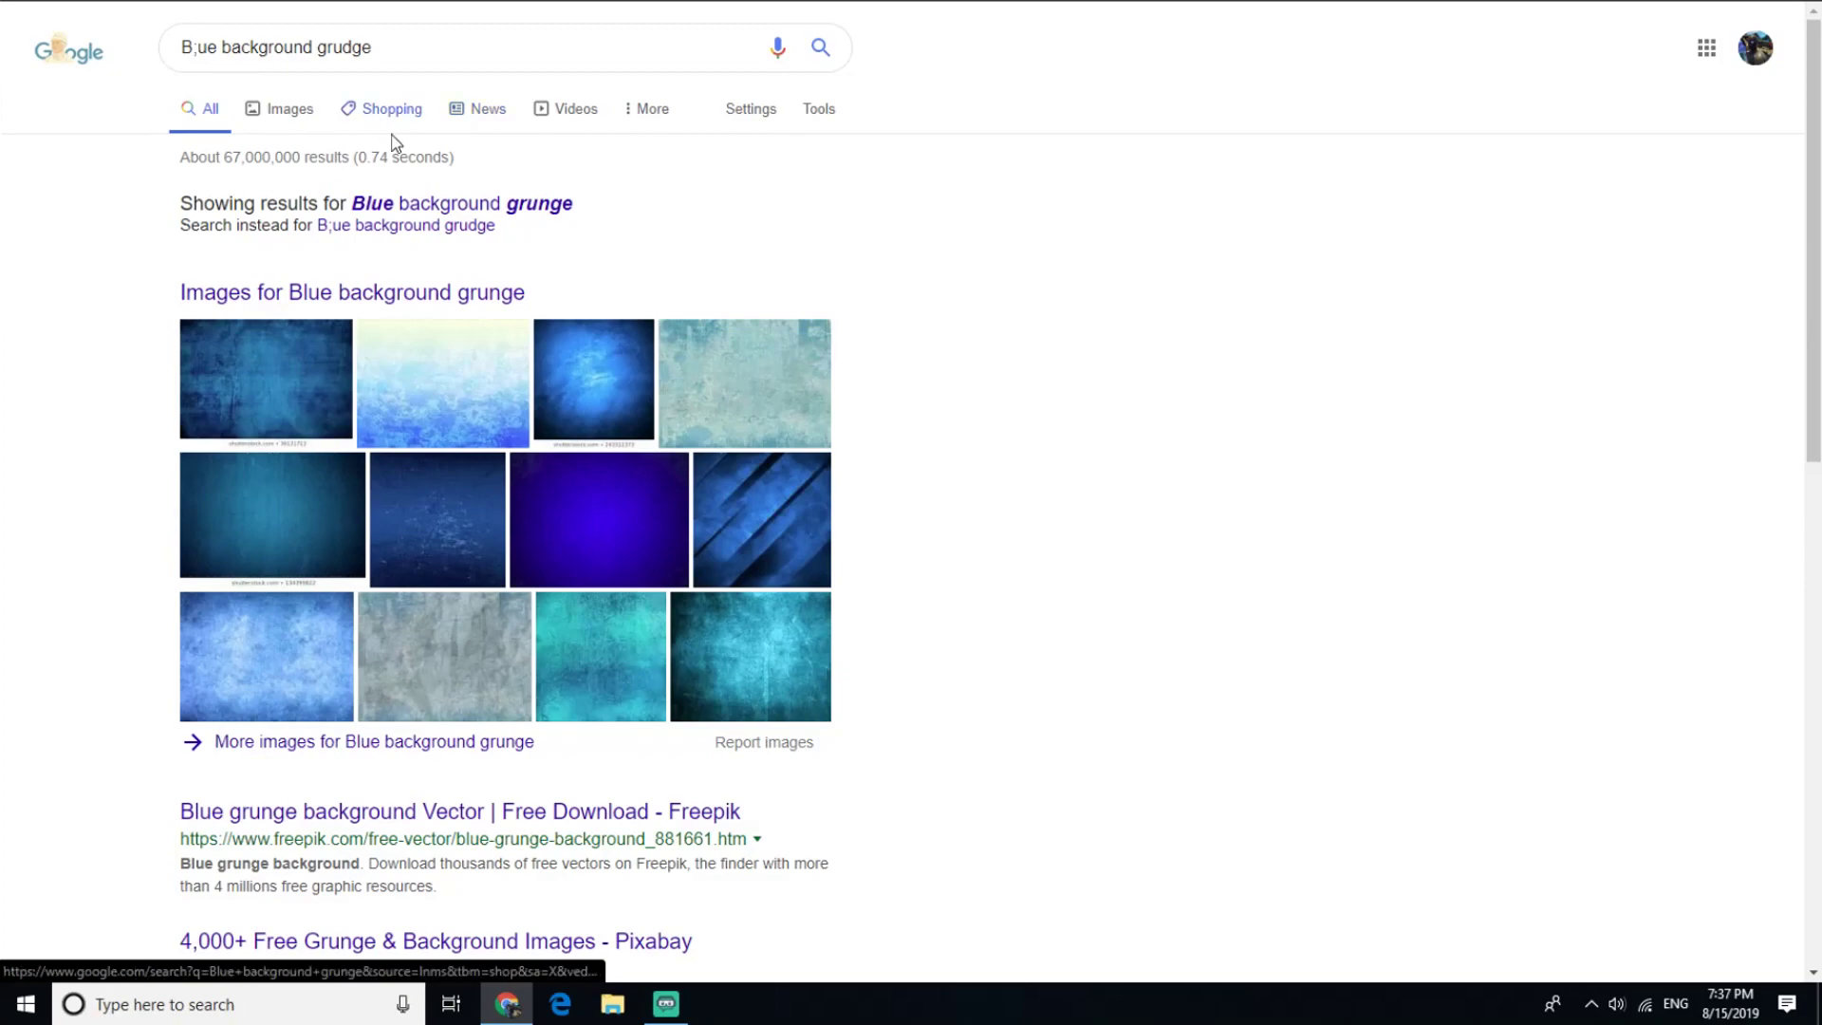
click(481, 208)
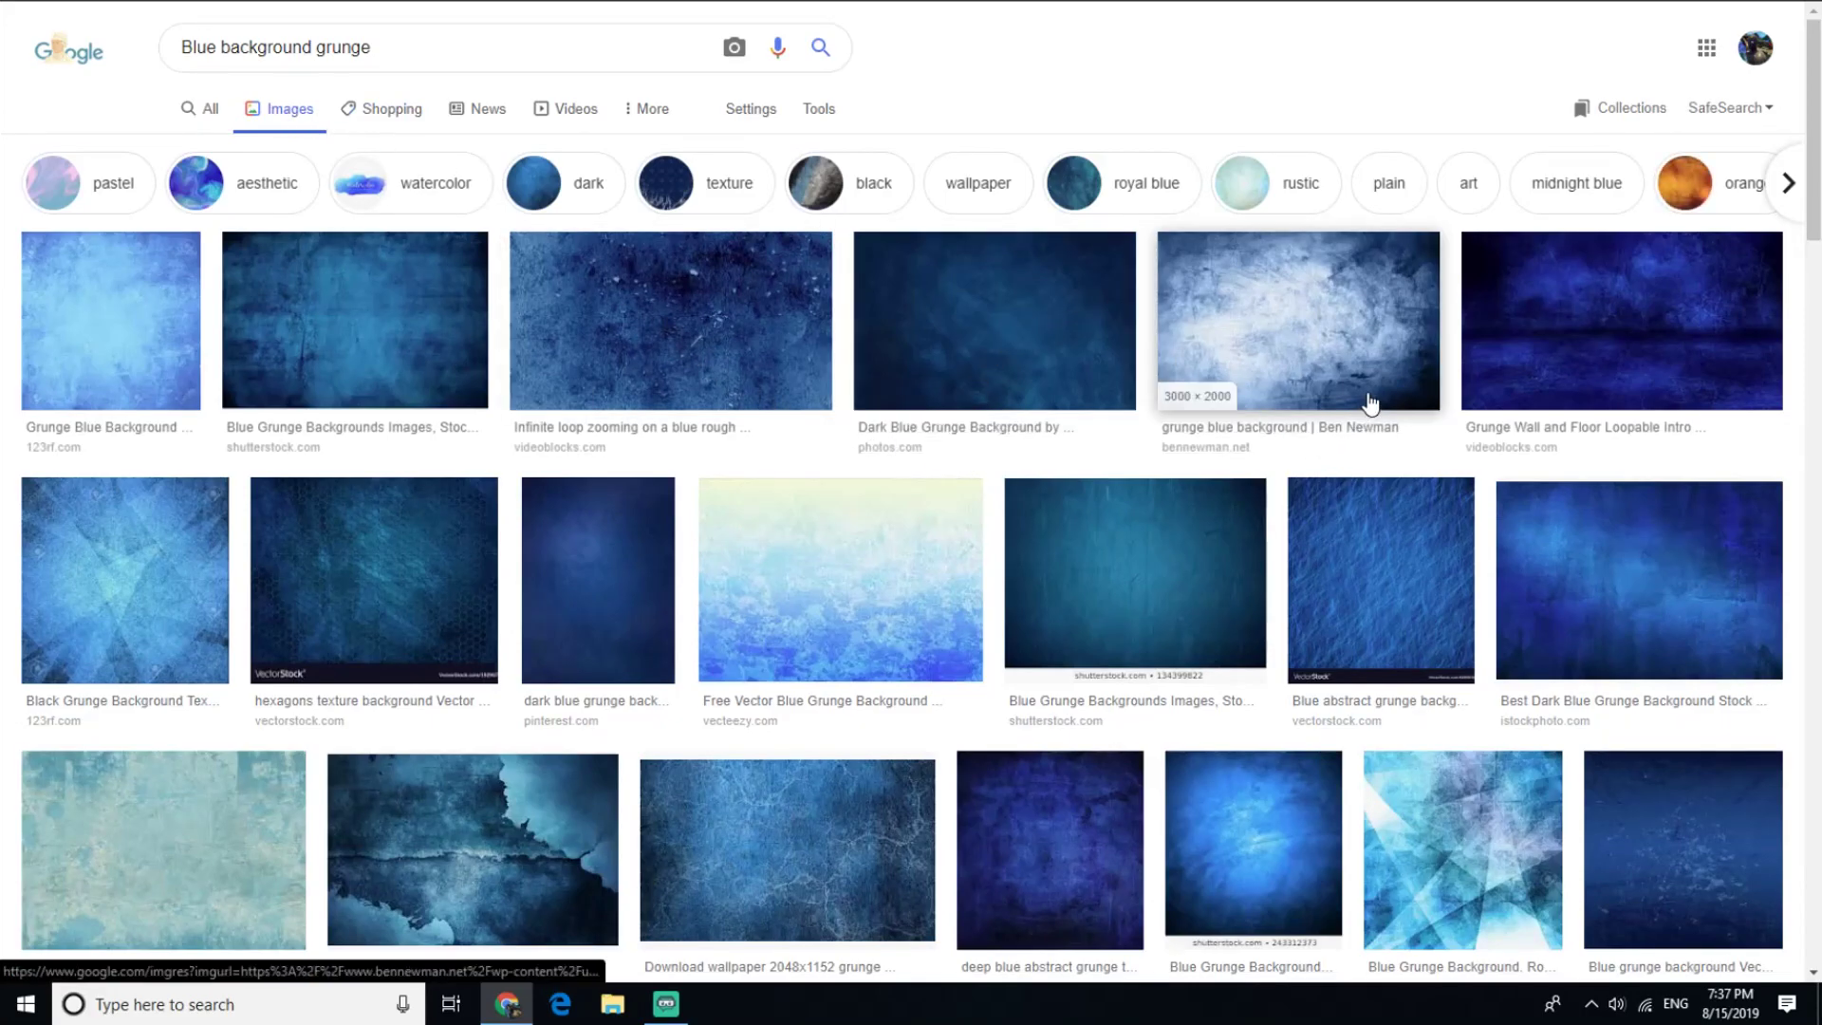
scroll(1376, 378, down, 2)
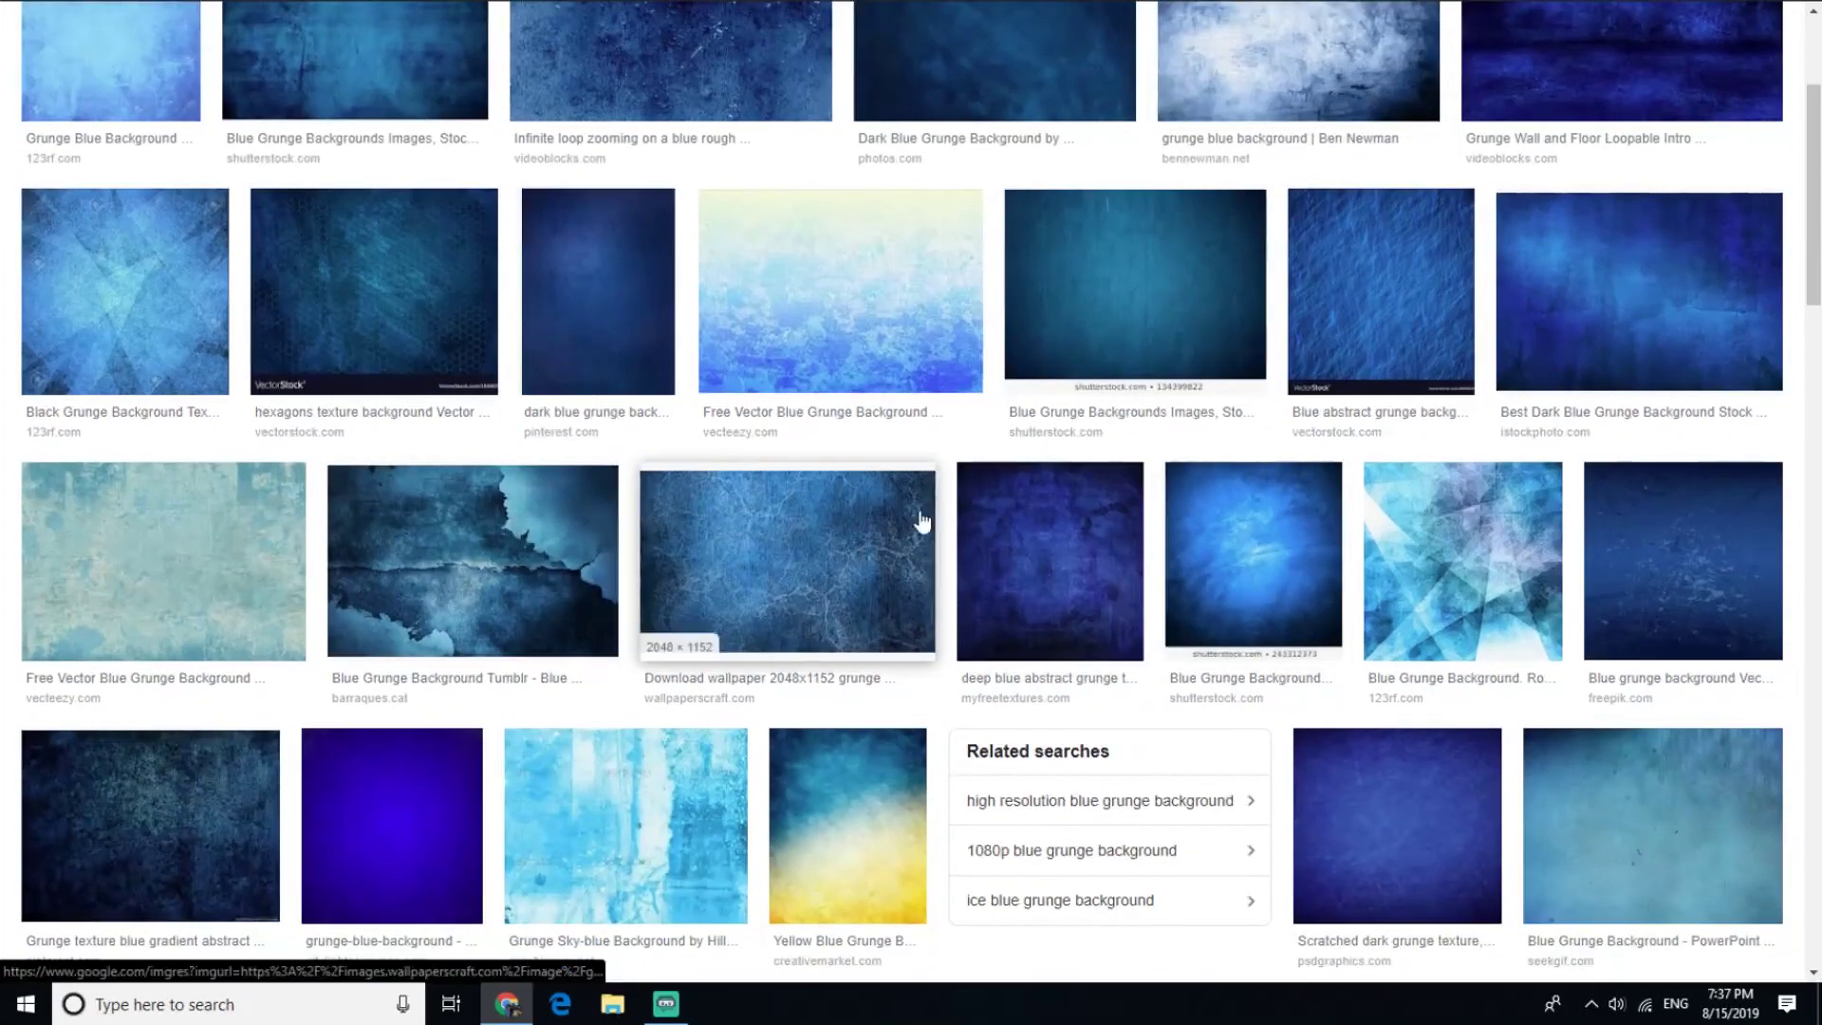
click(855, 572)
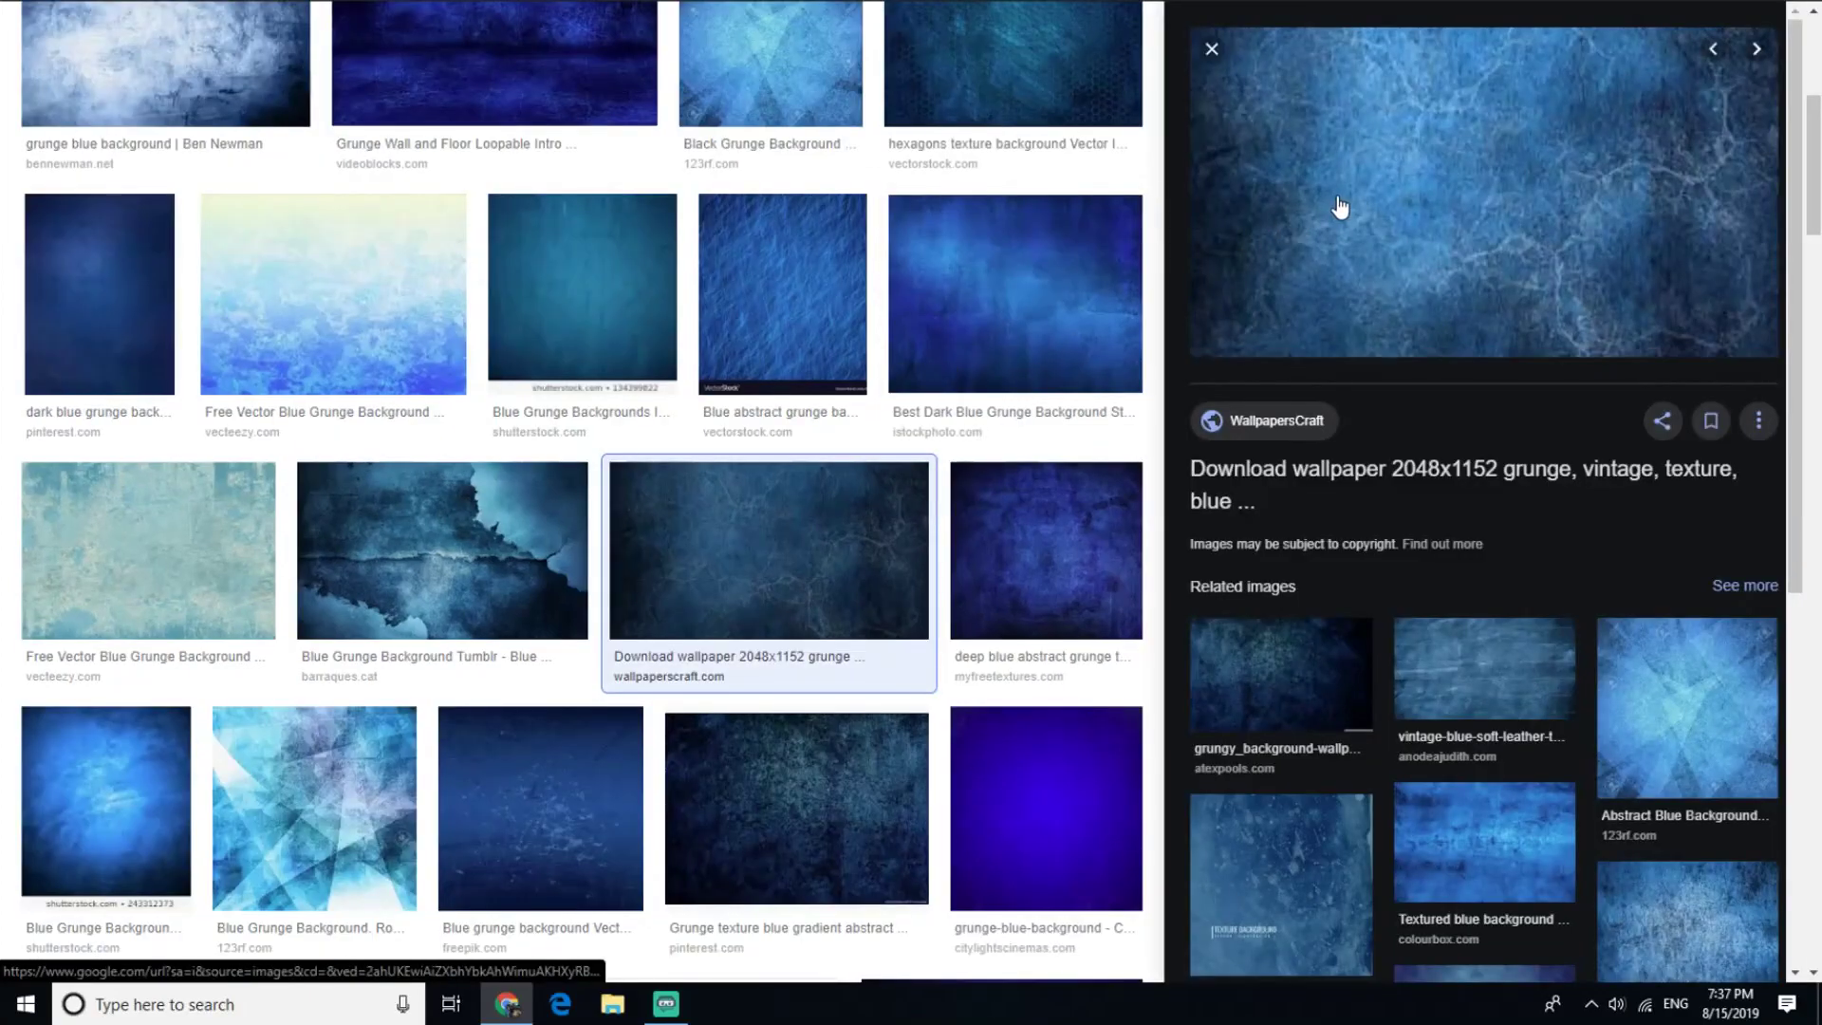
Copy the cracked blue wallpaper image and return to the Pixlr tab.
right_click(1376, 201)
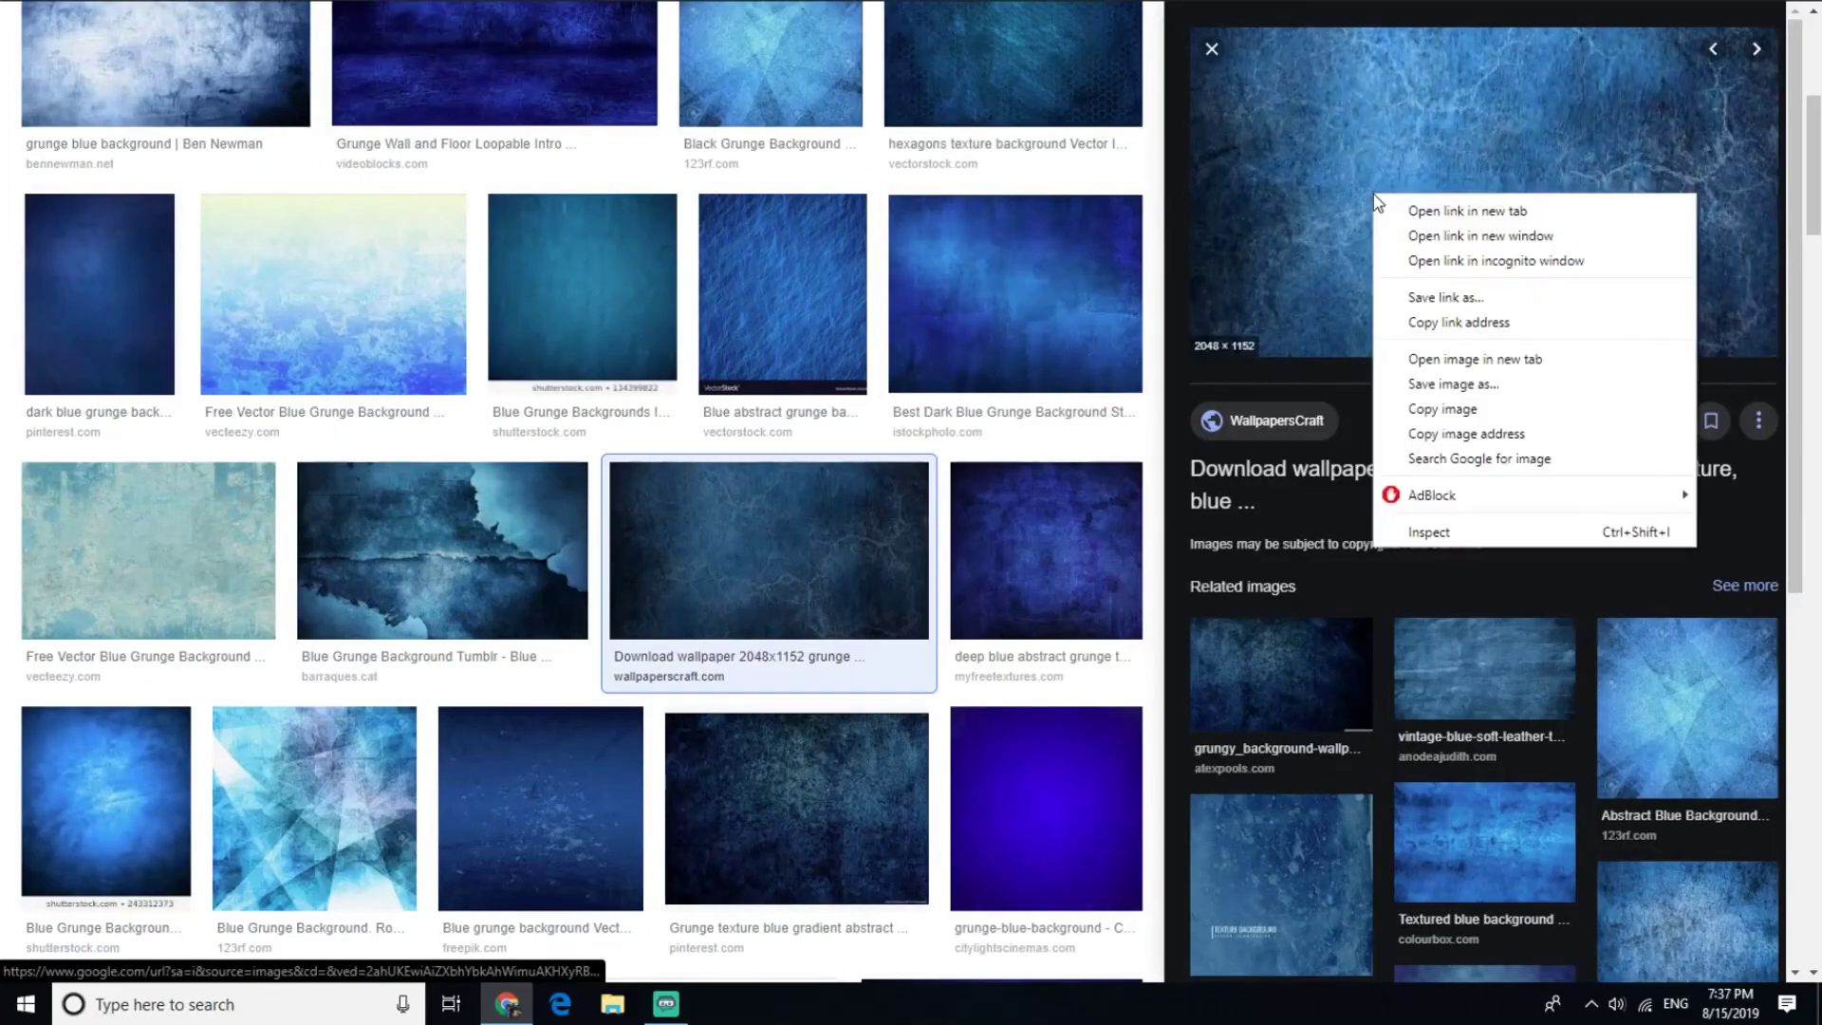
click(1467, 404)
key(ctrl+Tab)
click(26, 25)
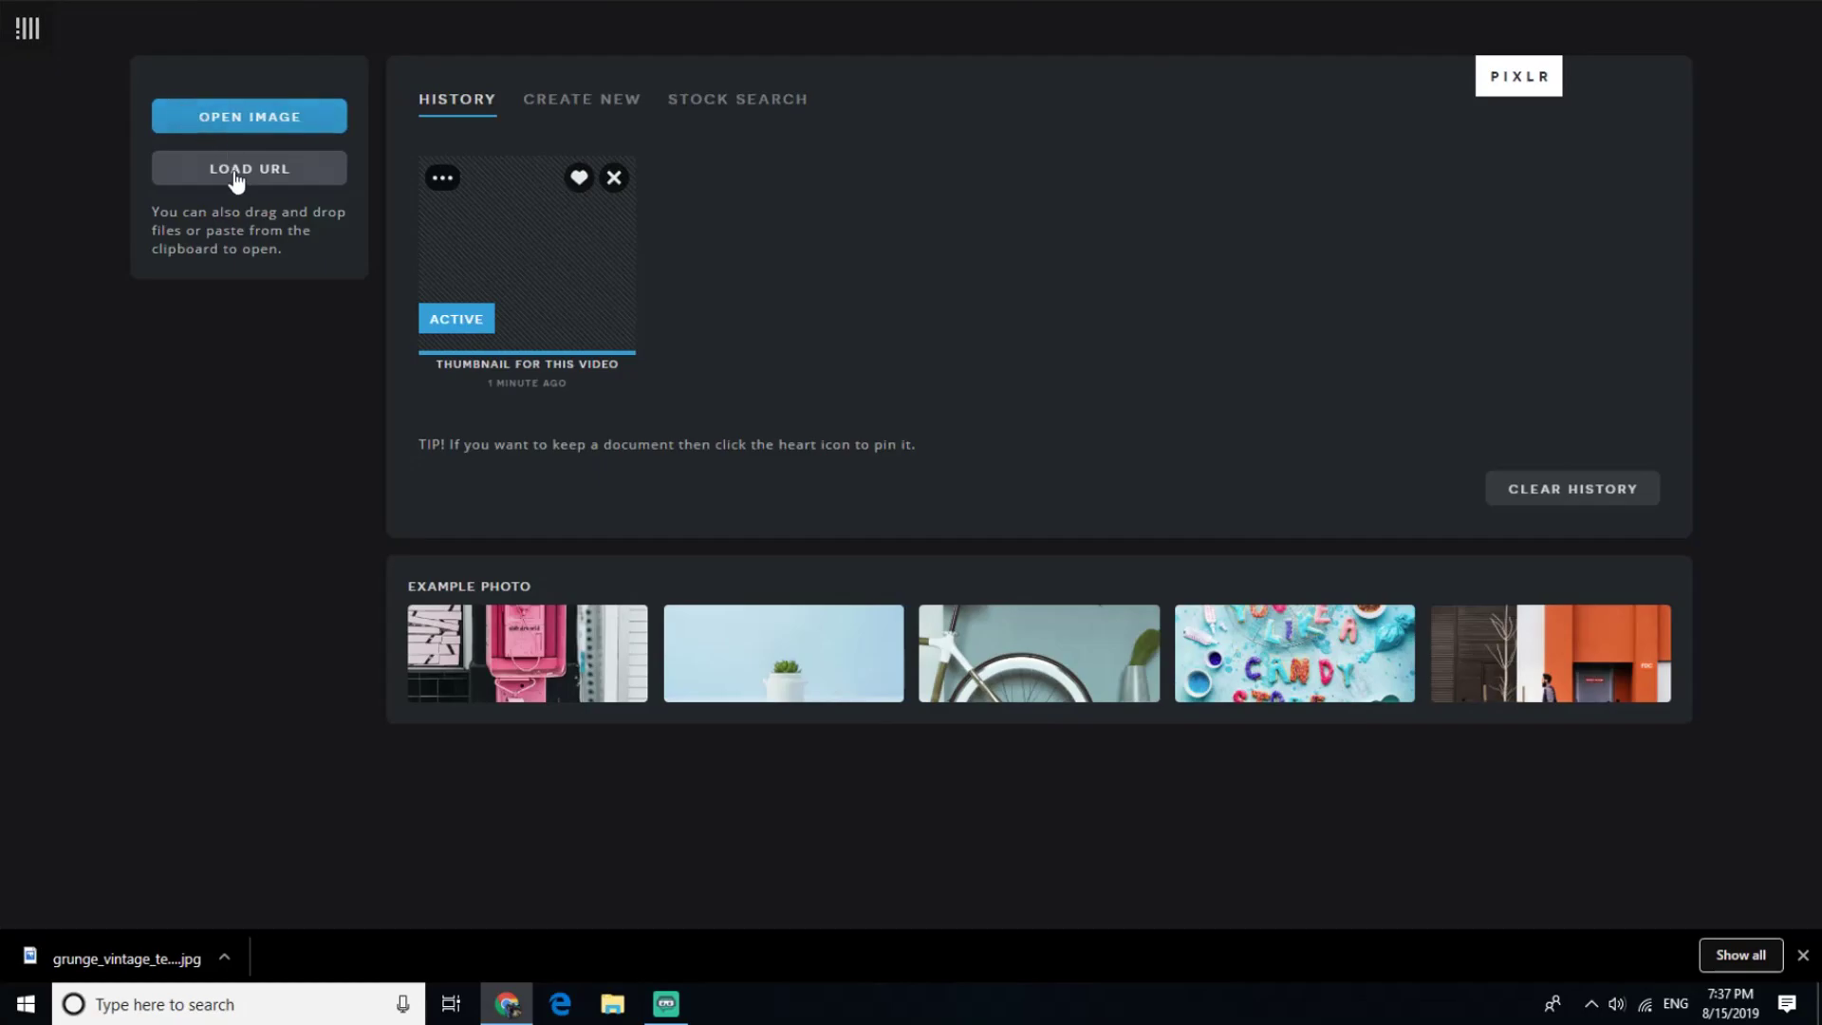
Paste the grunge texture as Pixlr's background, close the download bar, and reselect the Google query.
key(ctrl+v)
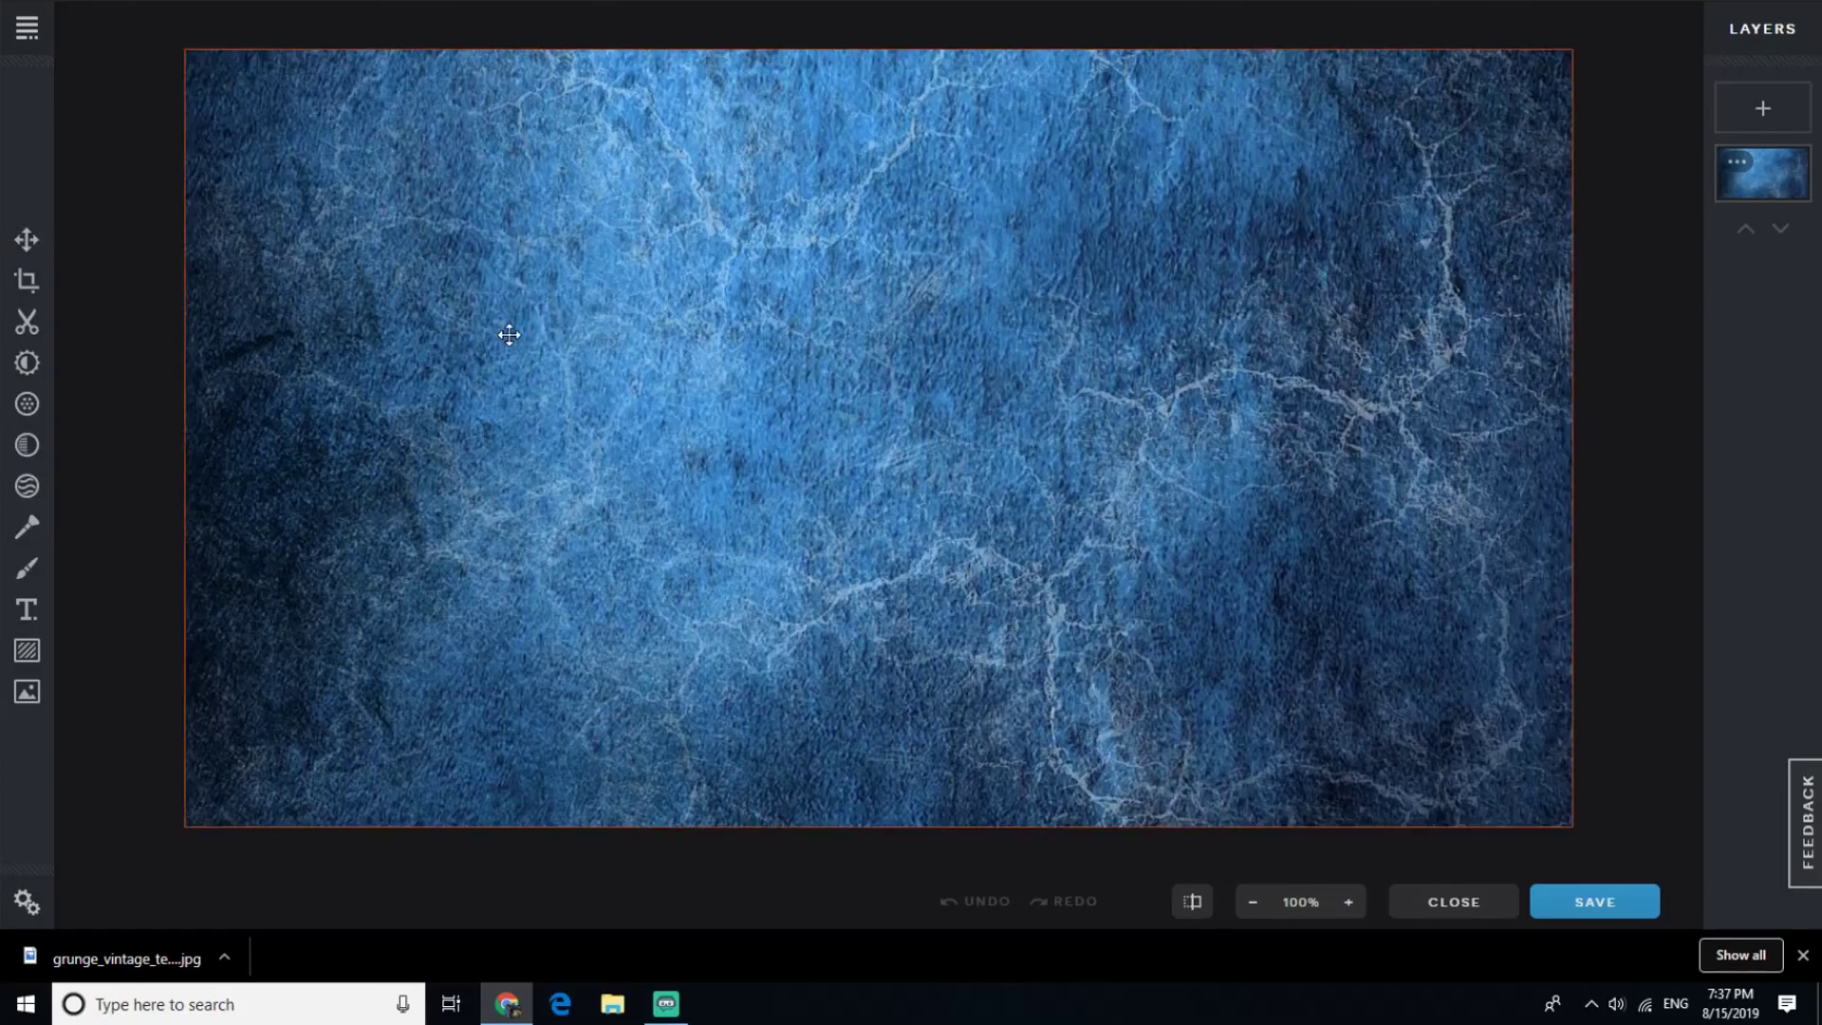
scroll(470, 335, down, 1)
scroll(436, 335, down, 2)
scroll(435, 334, down, 1)
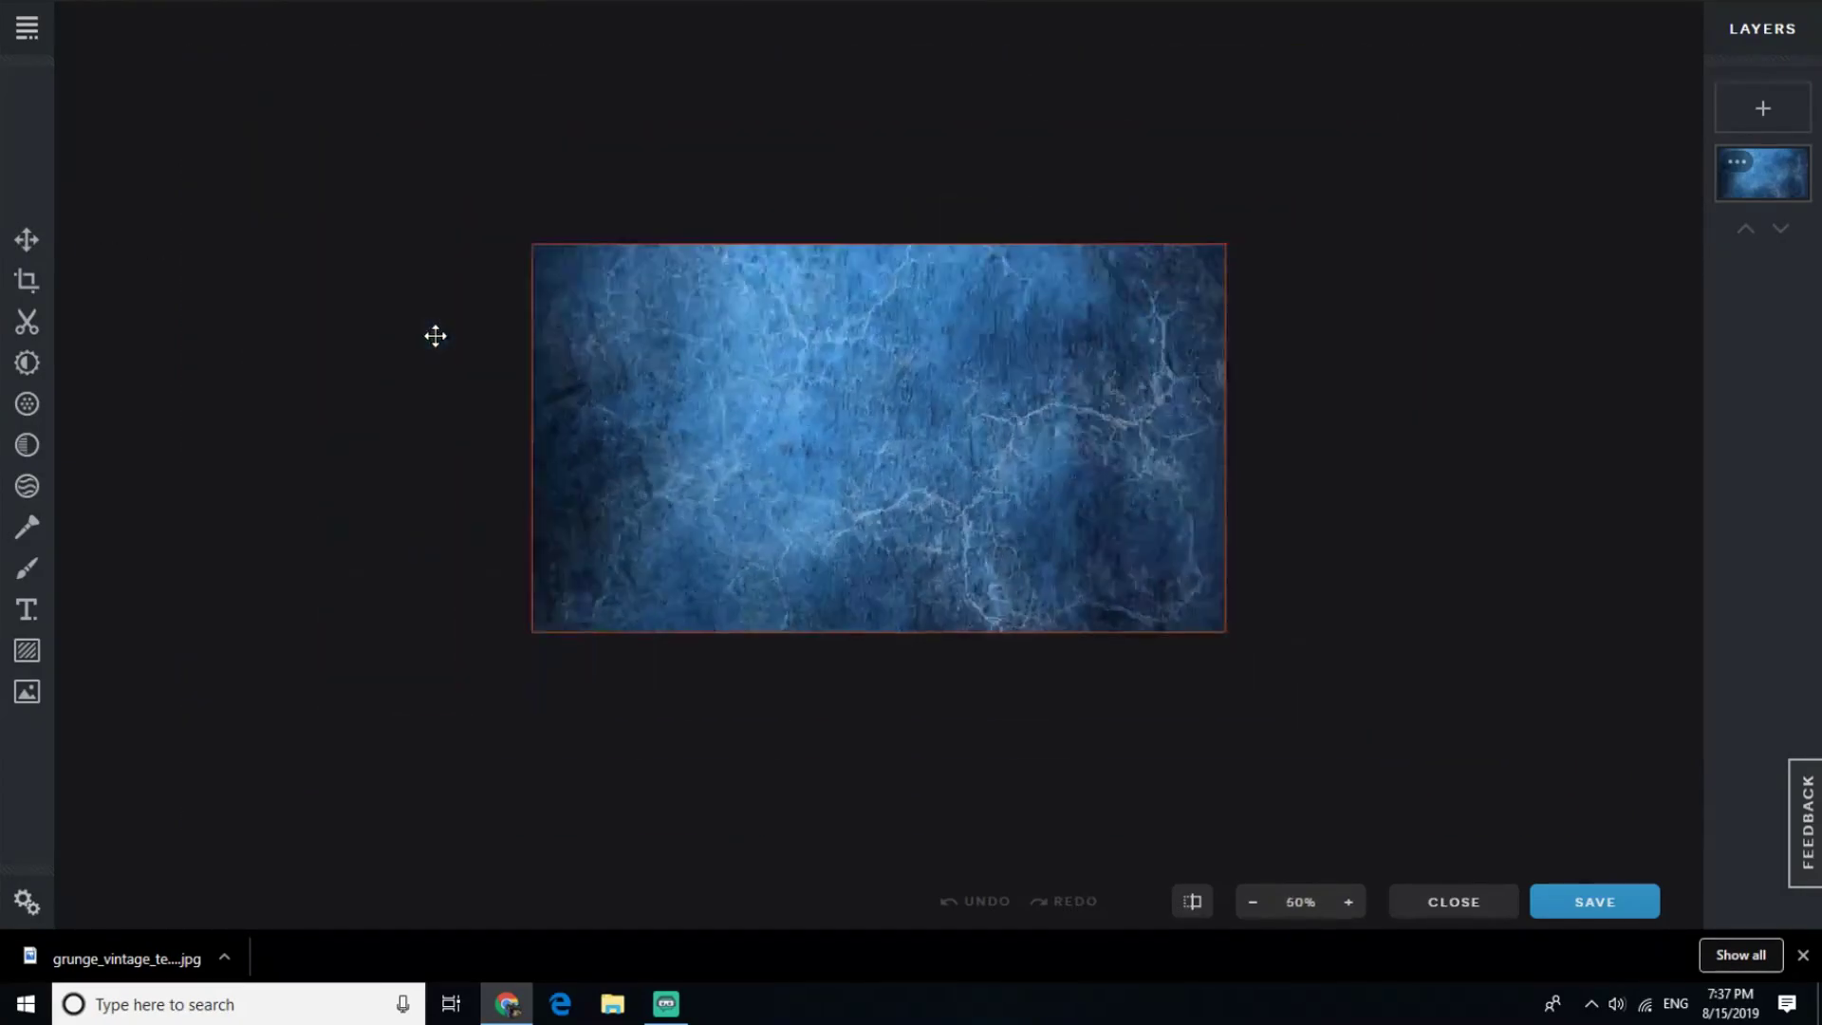
scroll(436, 334, up, 4)
scroll(437, 335, down, 1)
scroll(436, 334, down, 4)
scroll(436, 335, up, 3)
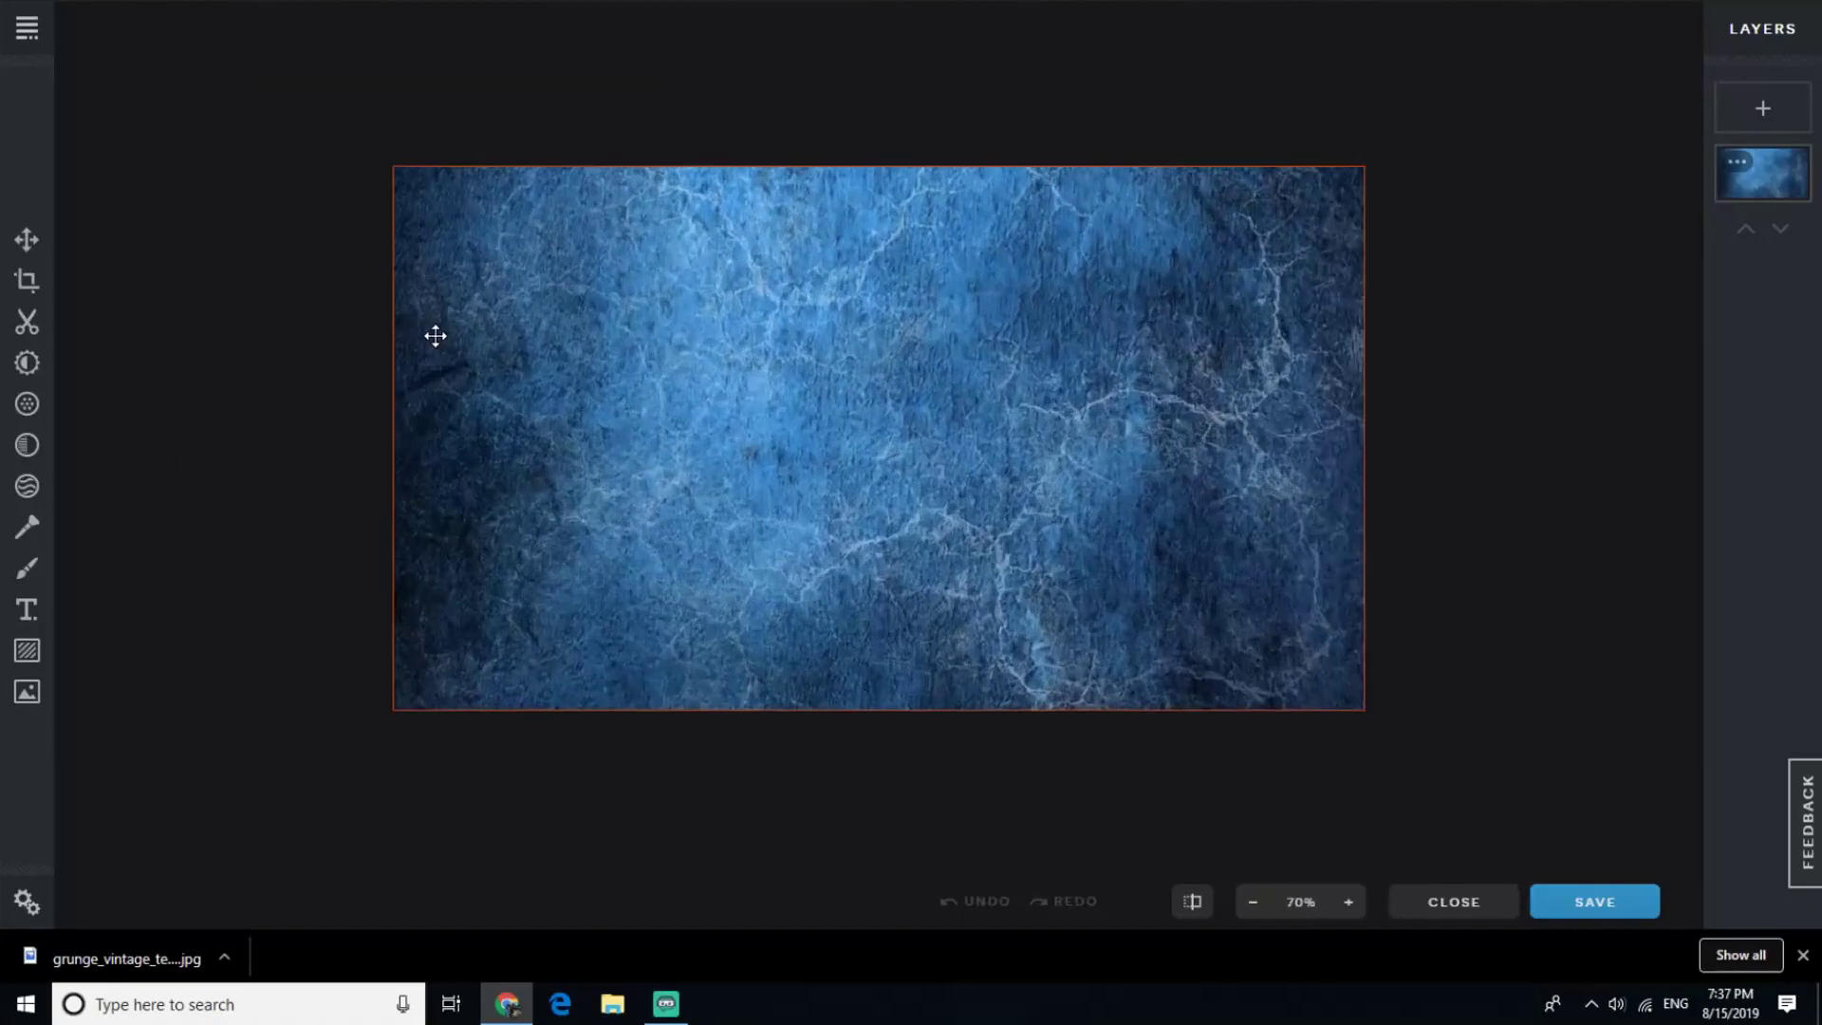
scroll(436, 335, up, 1)
click(1802, 955)
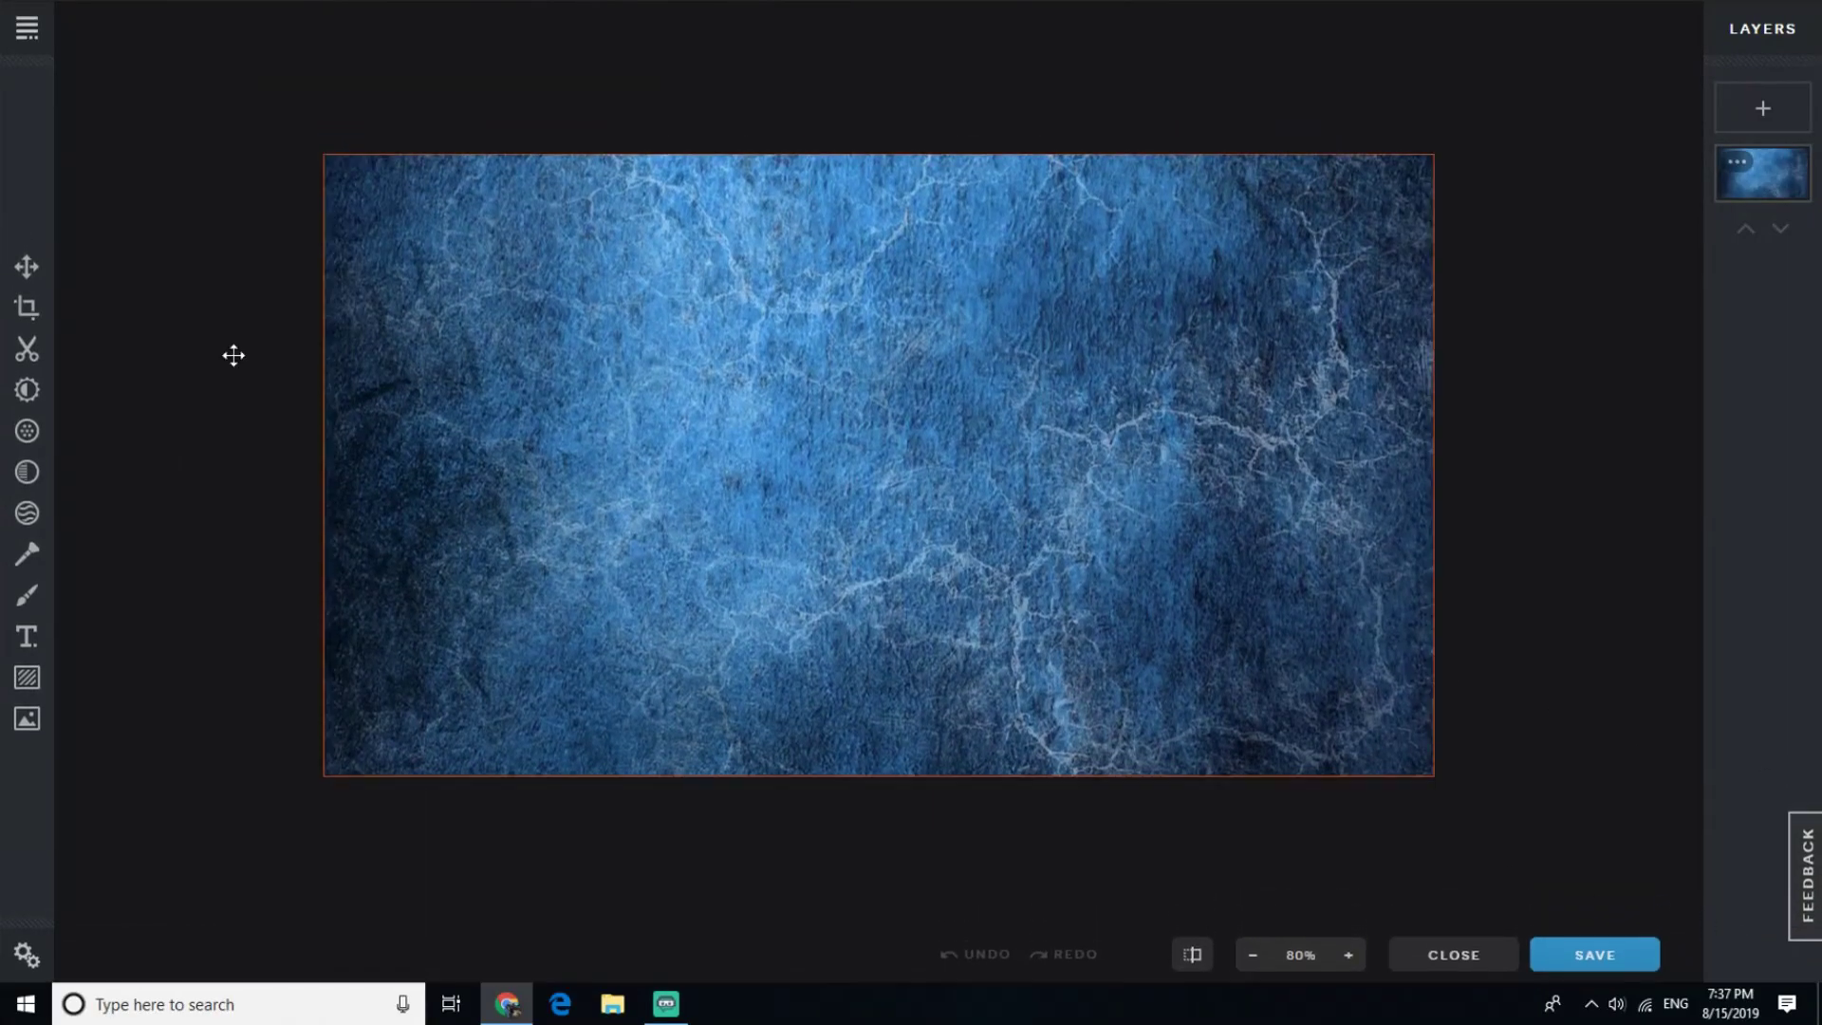
scroll(532, 342, up, 1)
scroll(517, 293, up, 1)
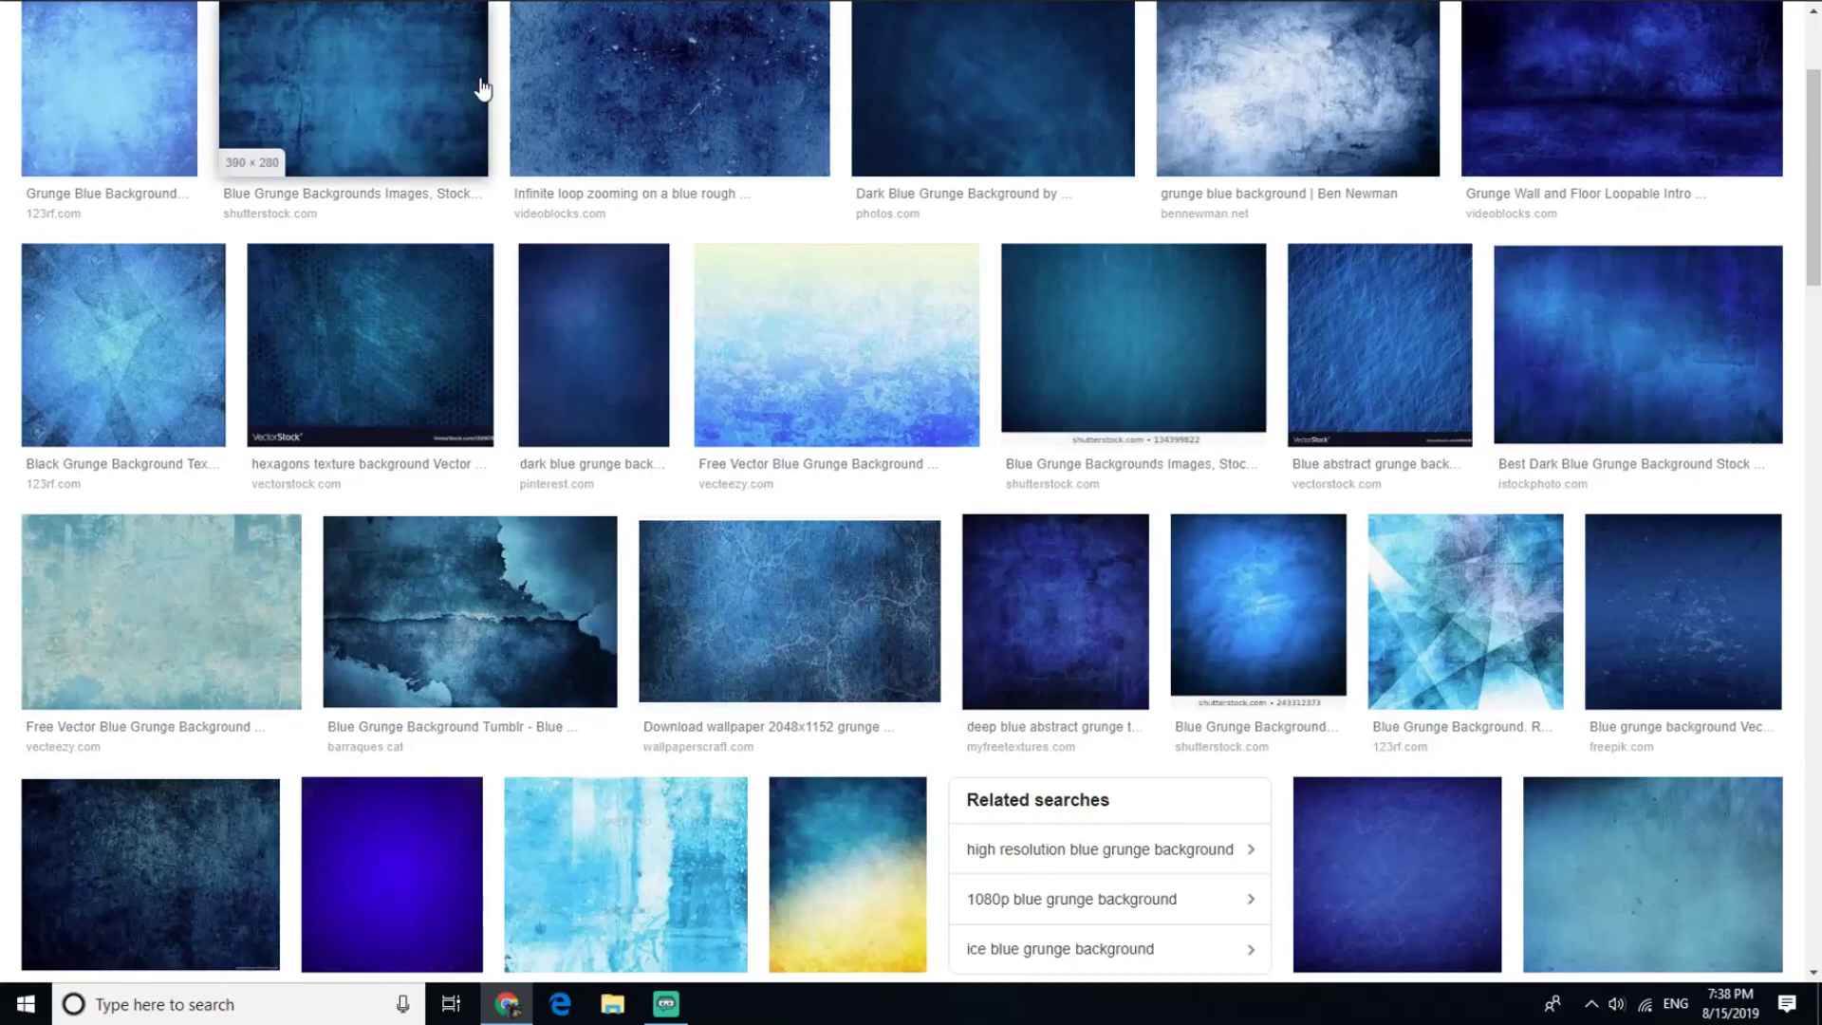
scroll(482, 89, up, 2)
click(418, 39)
key(ctrl+a)
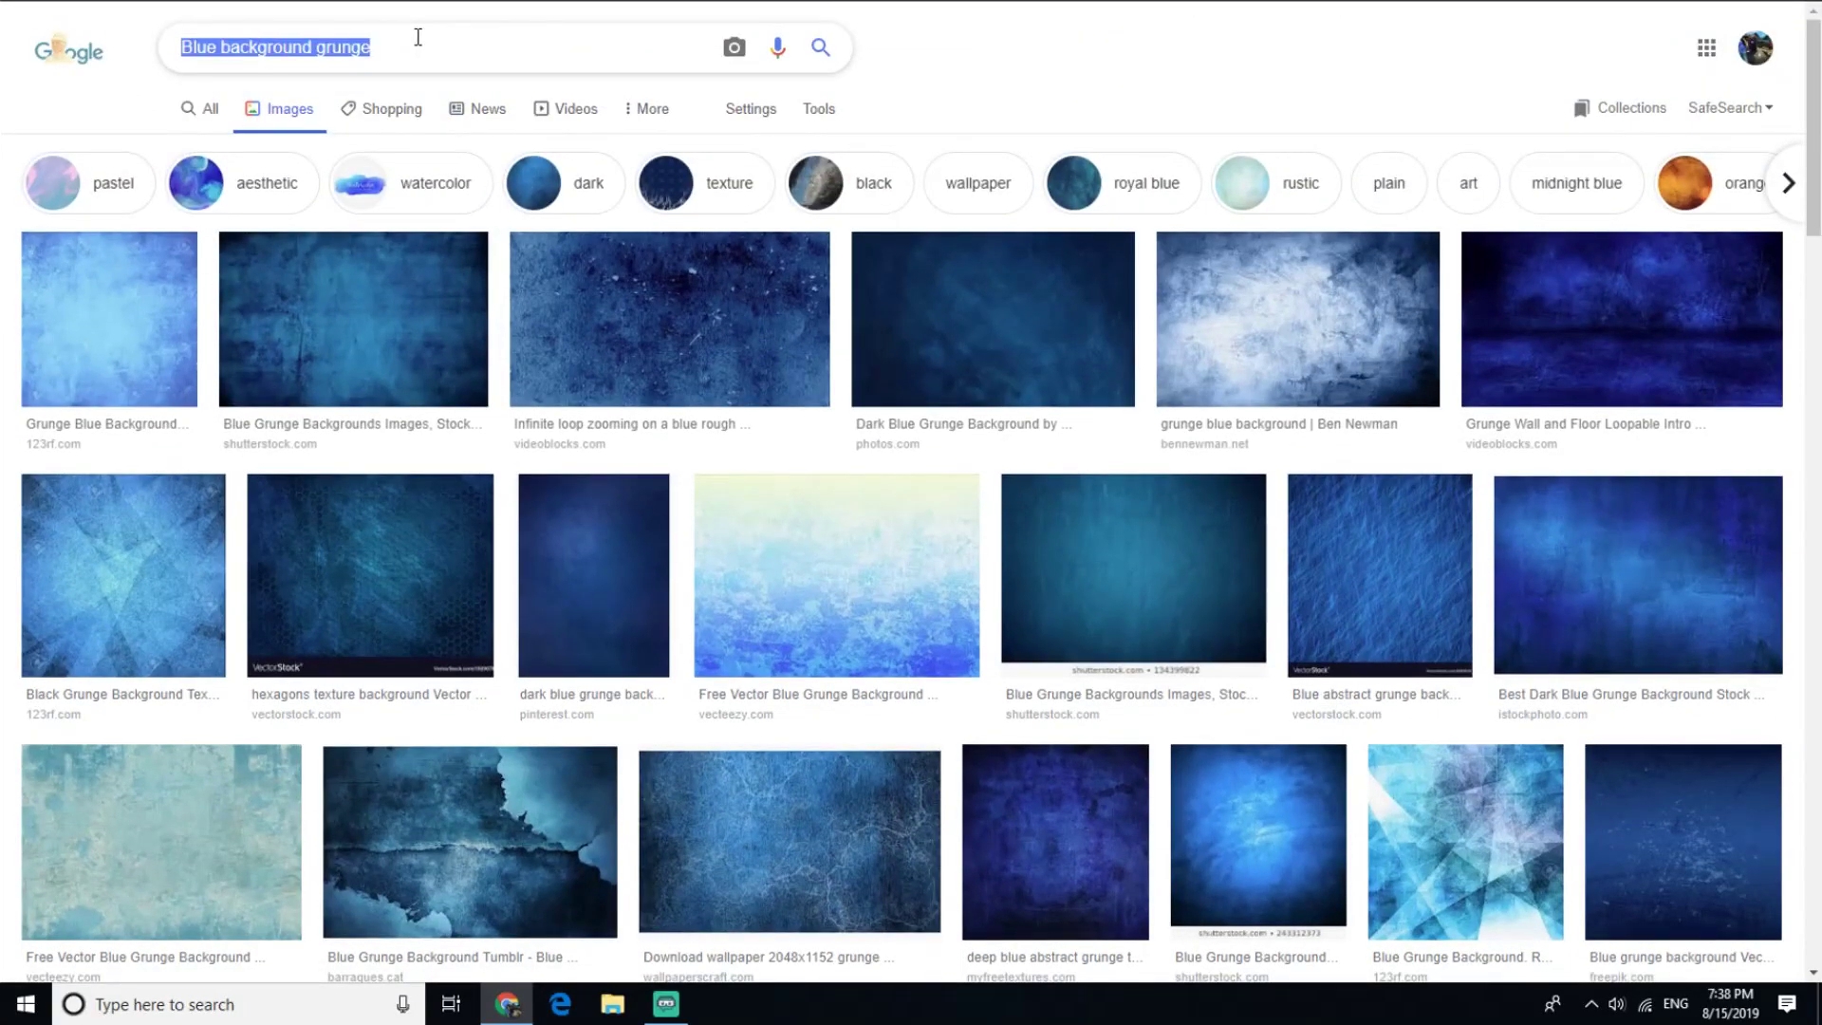
text(Pxlr)
Search Google Images for 'Pixlr logo' and open a logo preview.
key(BackSpace)
key(BackSpace)
key(BackSpace)
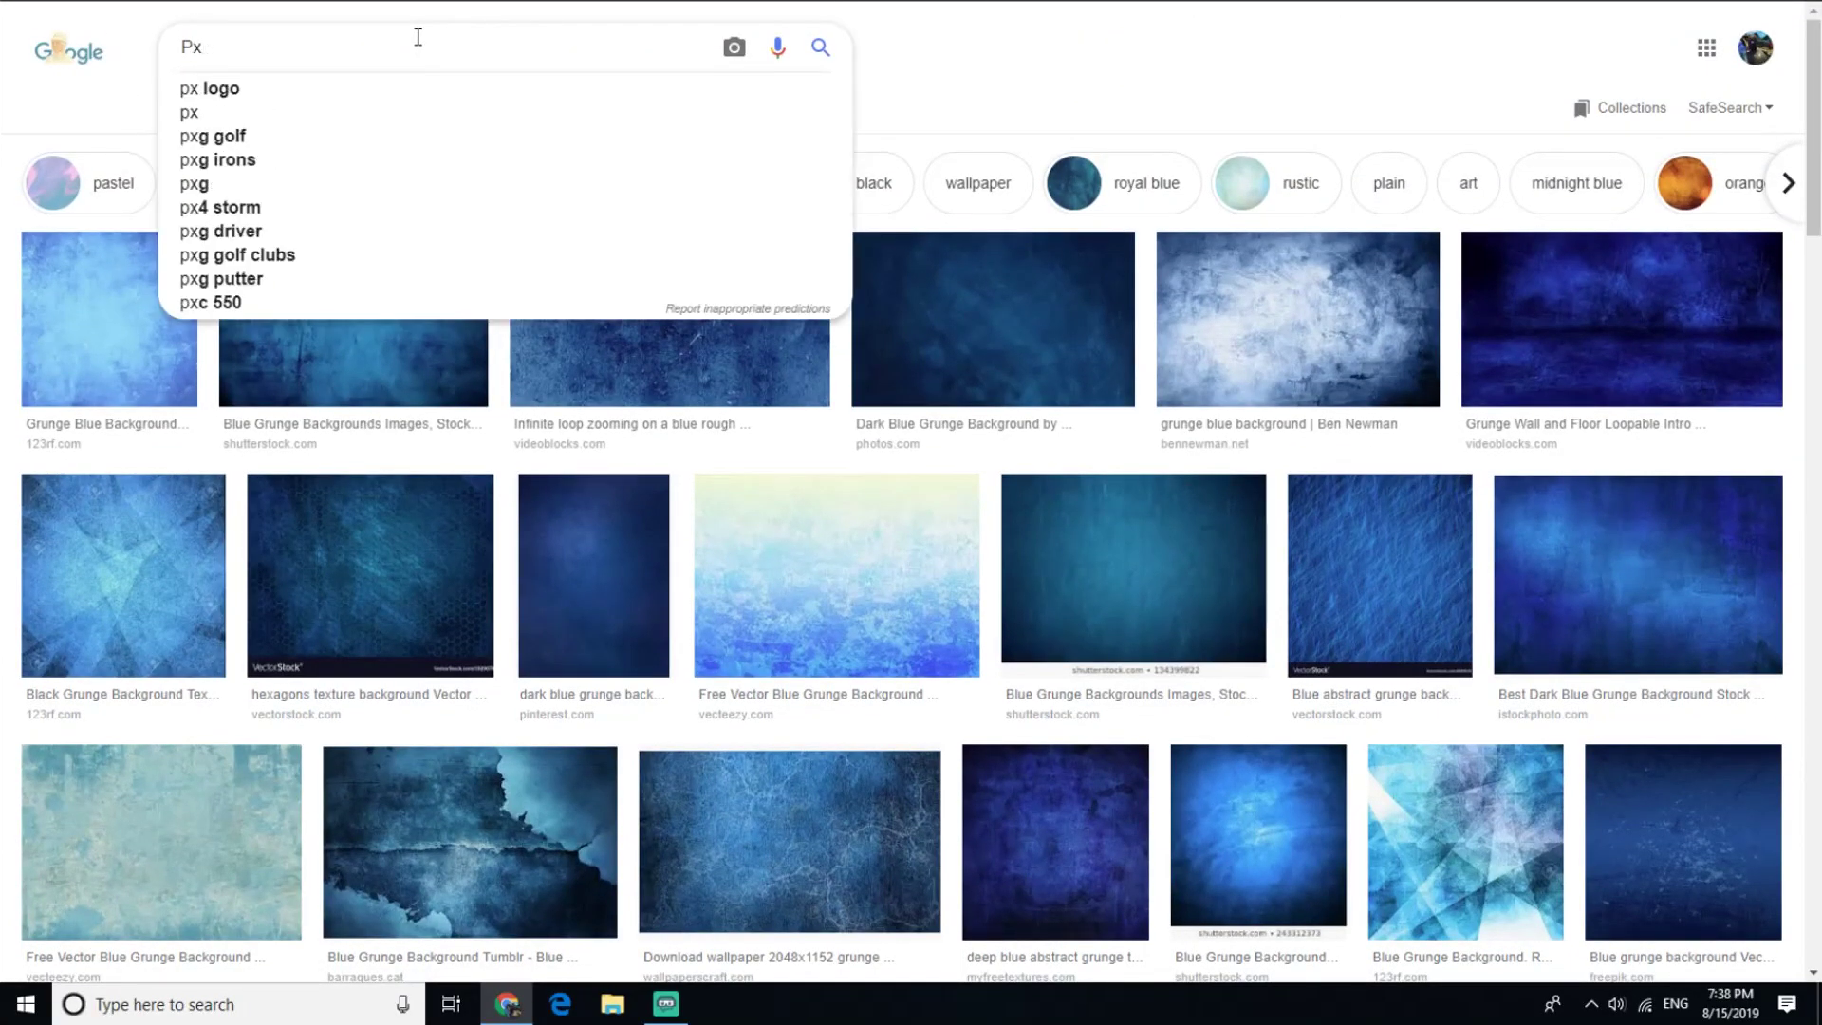
key(BackSpace)
text(ixlr logo)
key(Return)
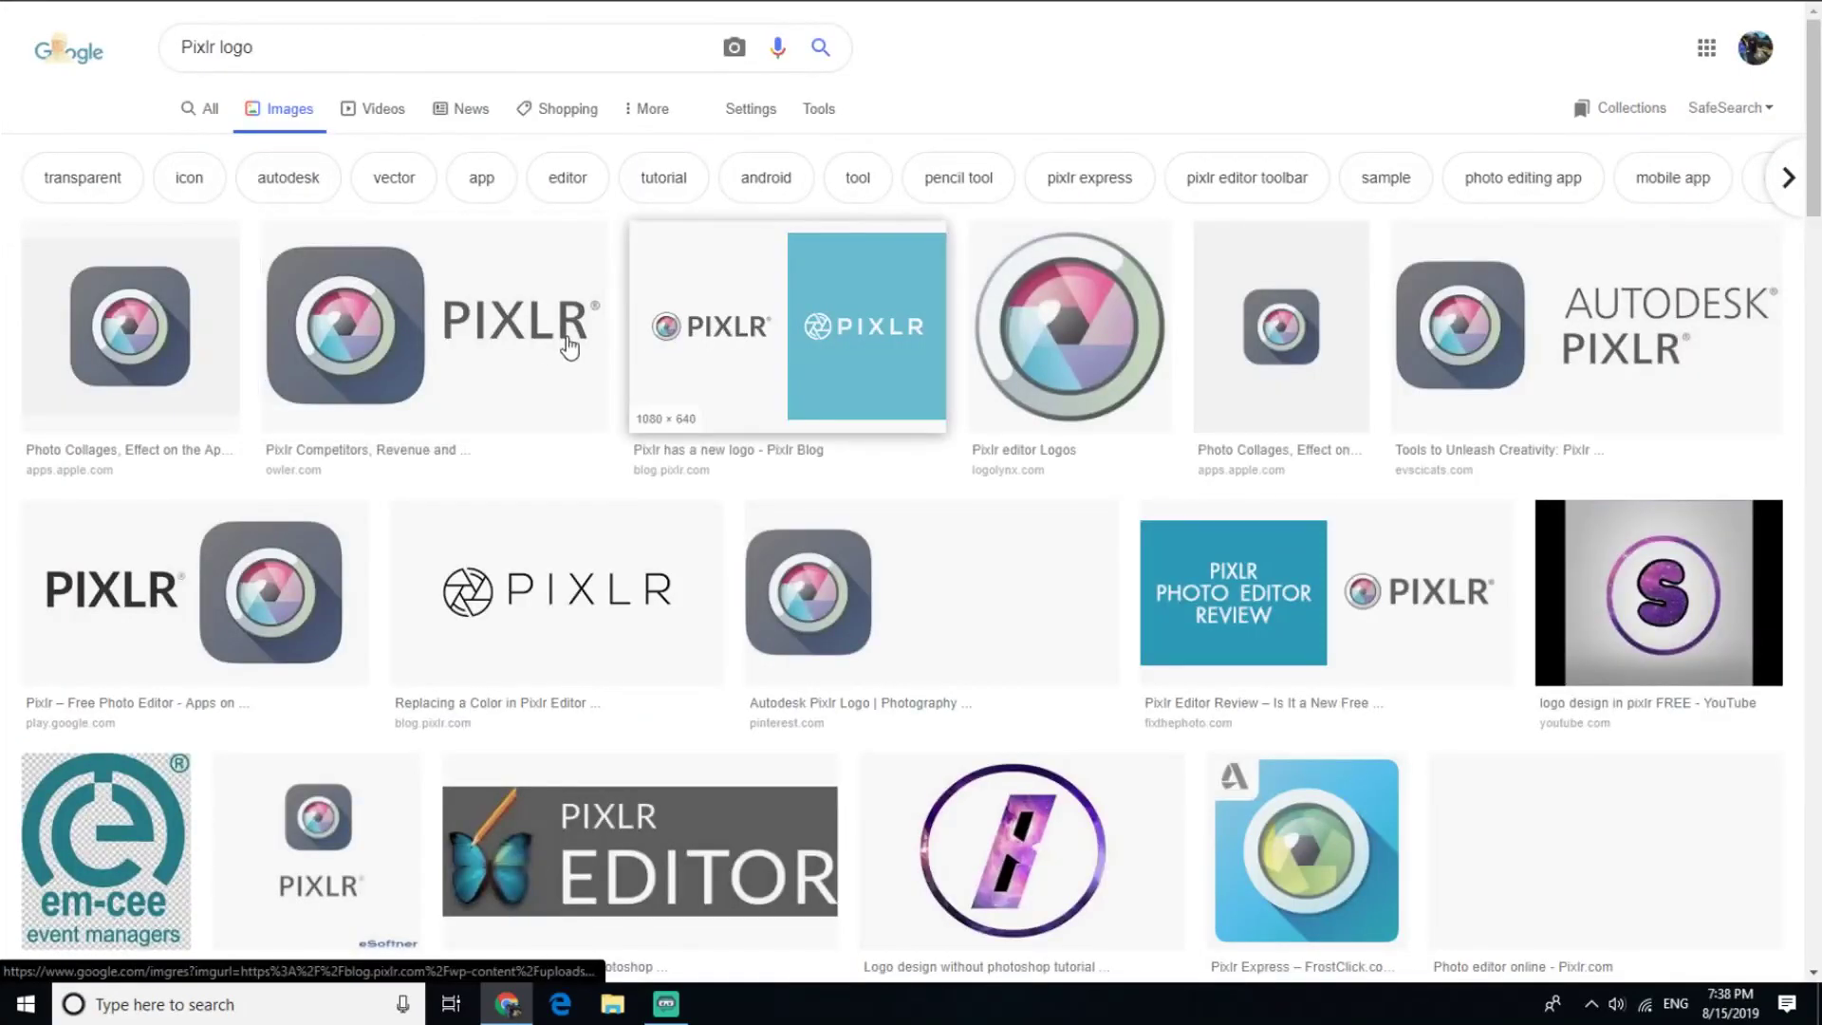
click(562, 340)
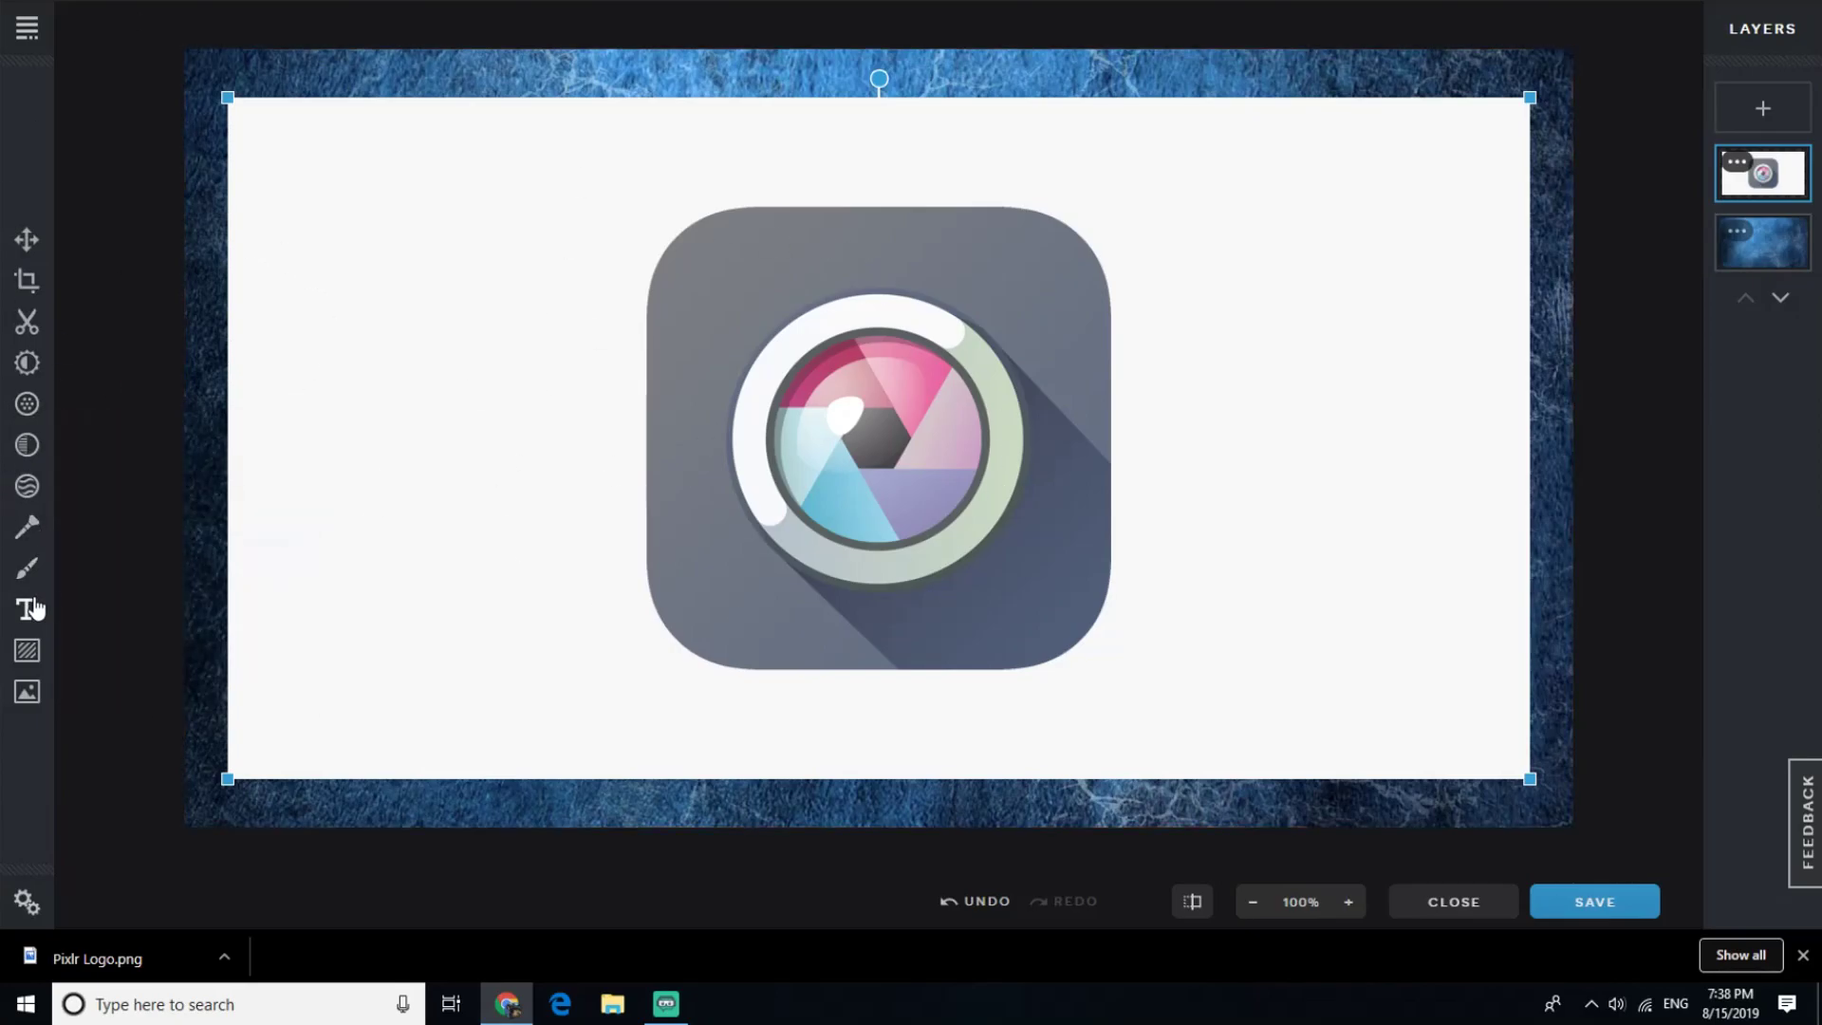
Cut out the logo's white surroundings using the Cutout Magic Wand in Remove mode.
key(v)
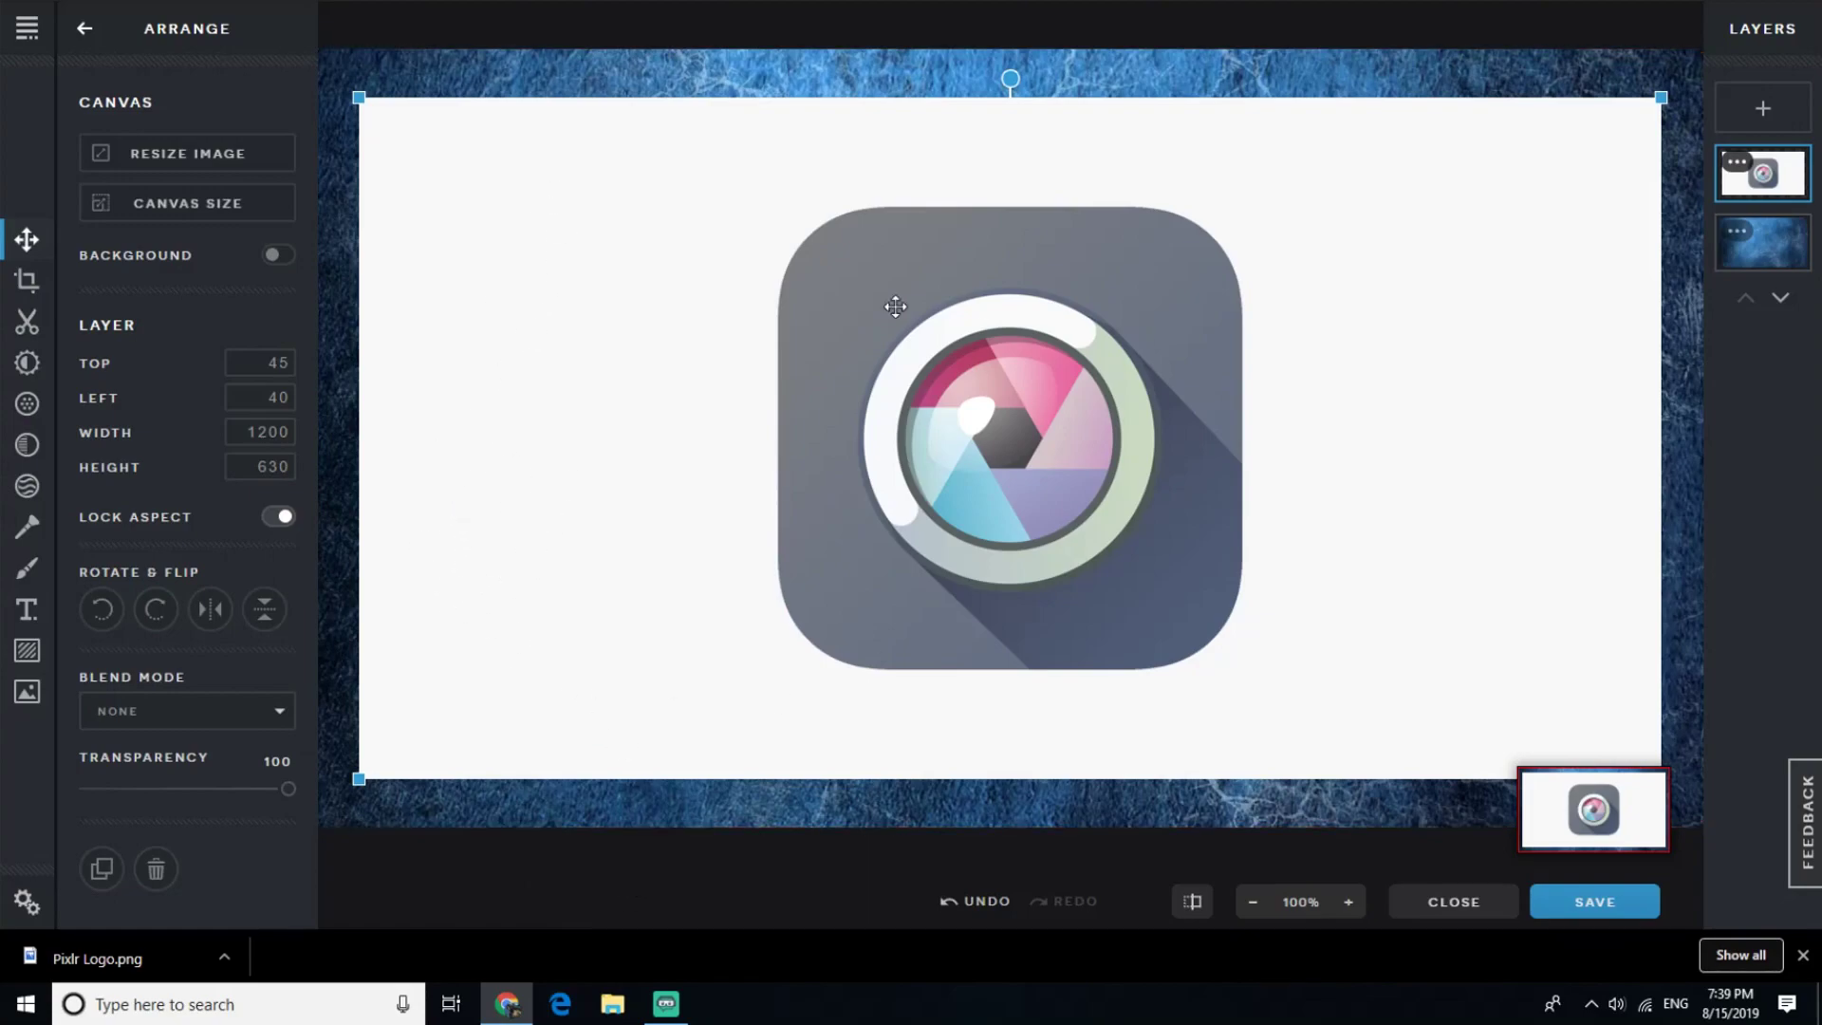
click(28, 324)
click(159, 135)
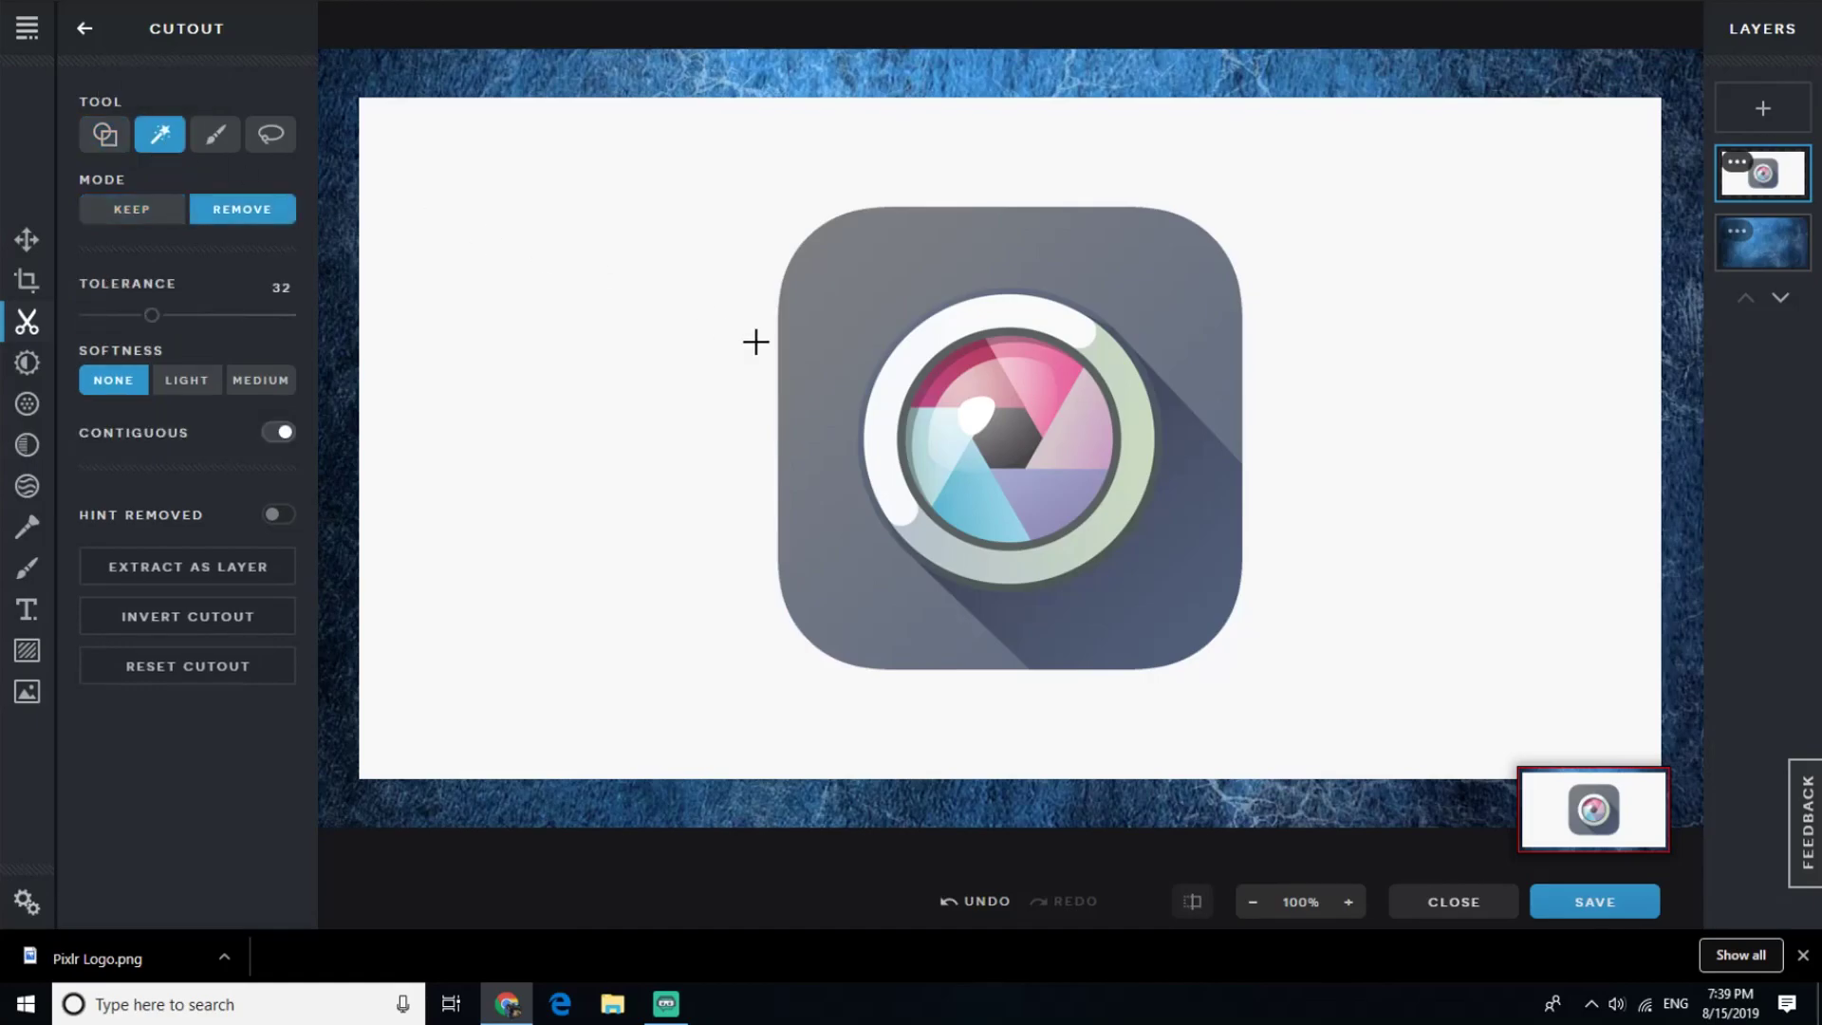
click(598, 372)
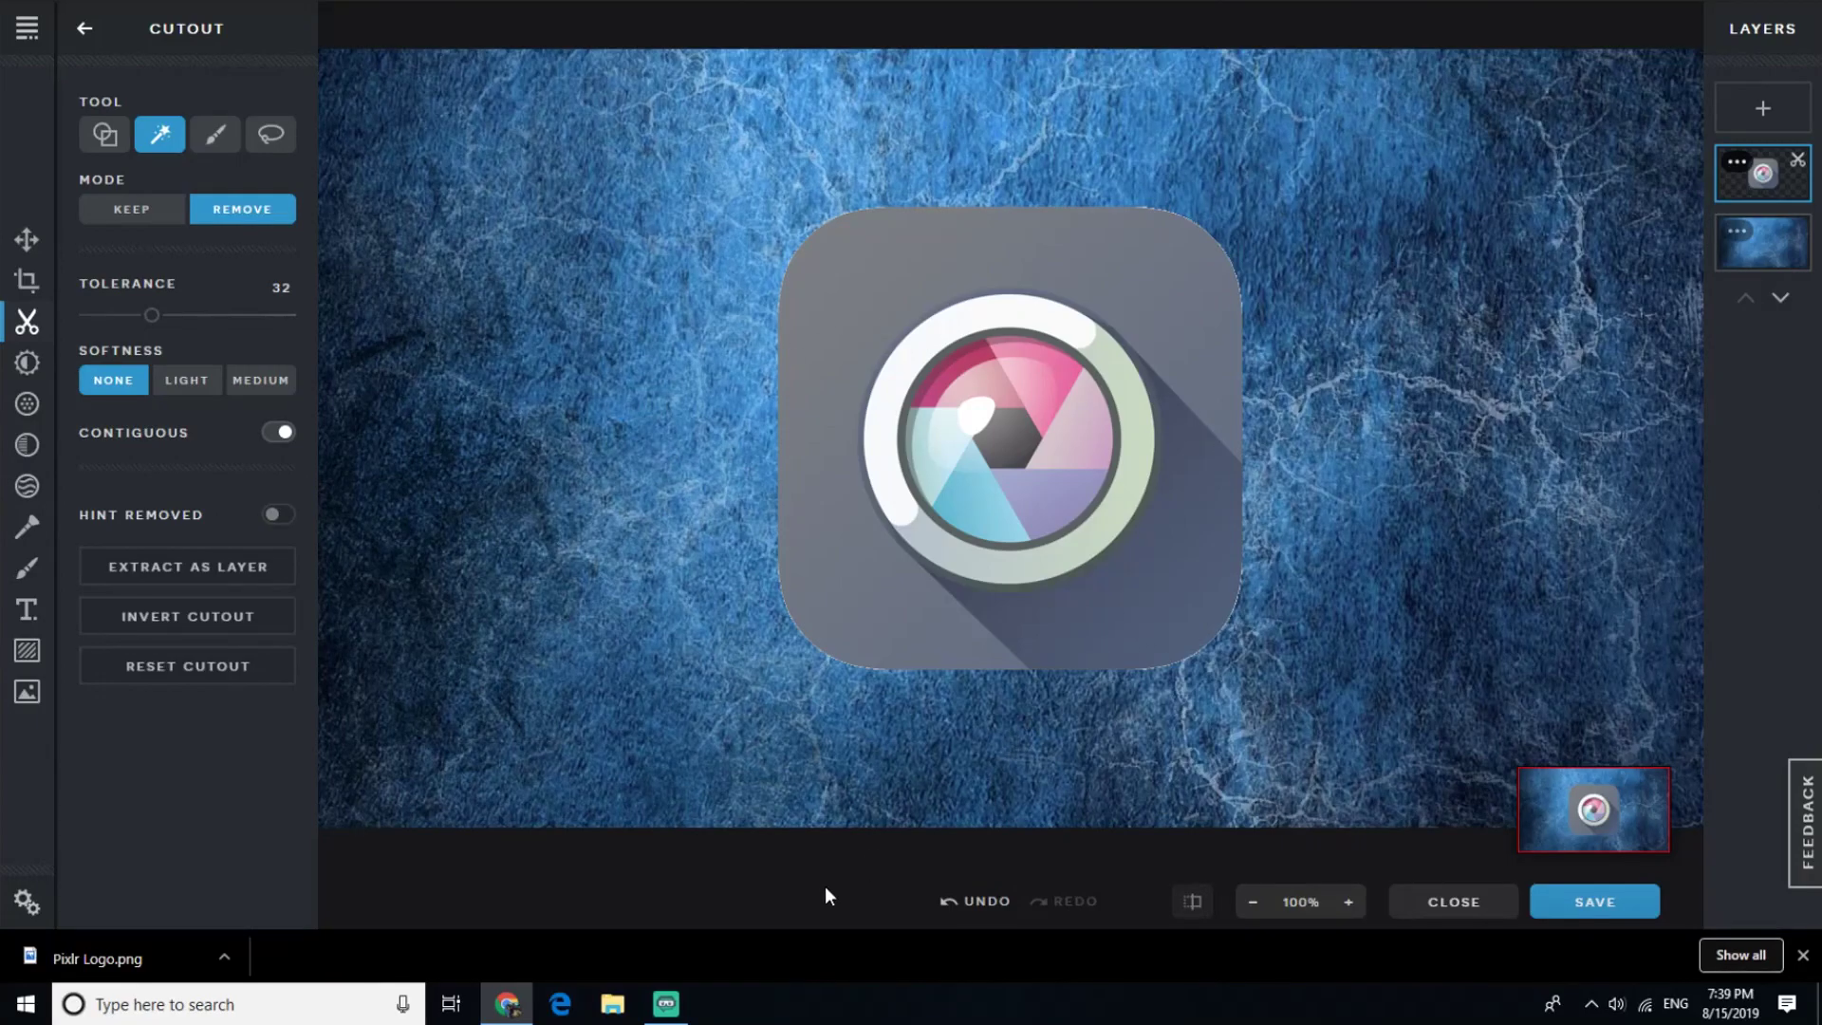
key(v)
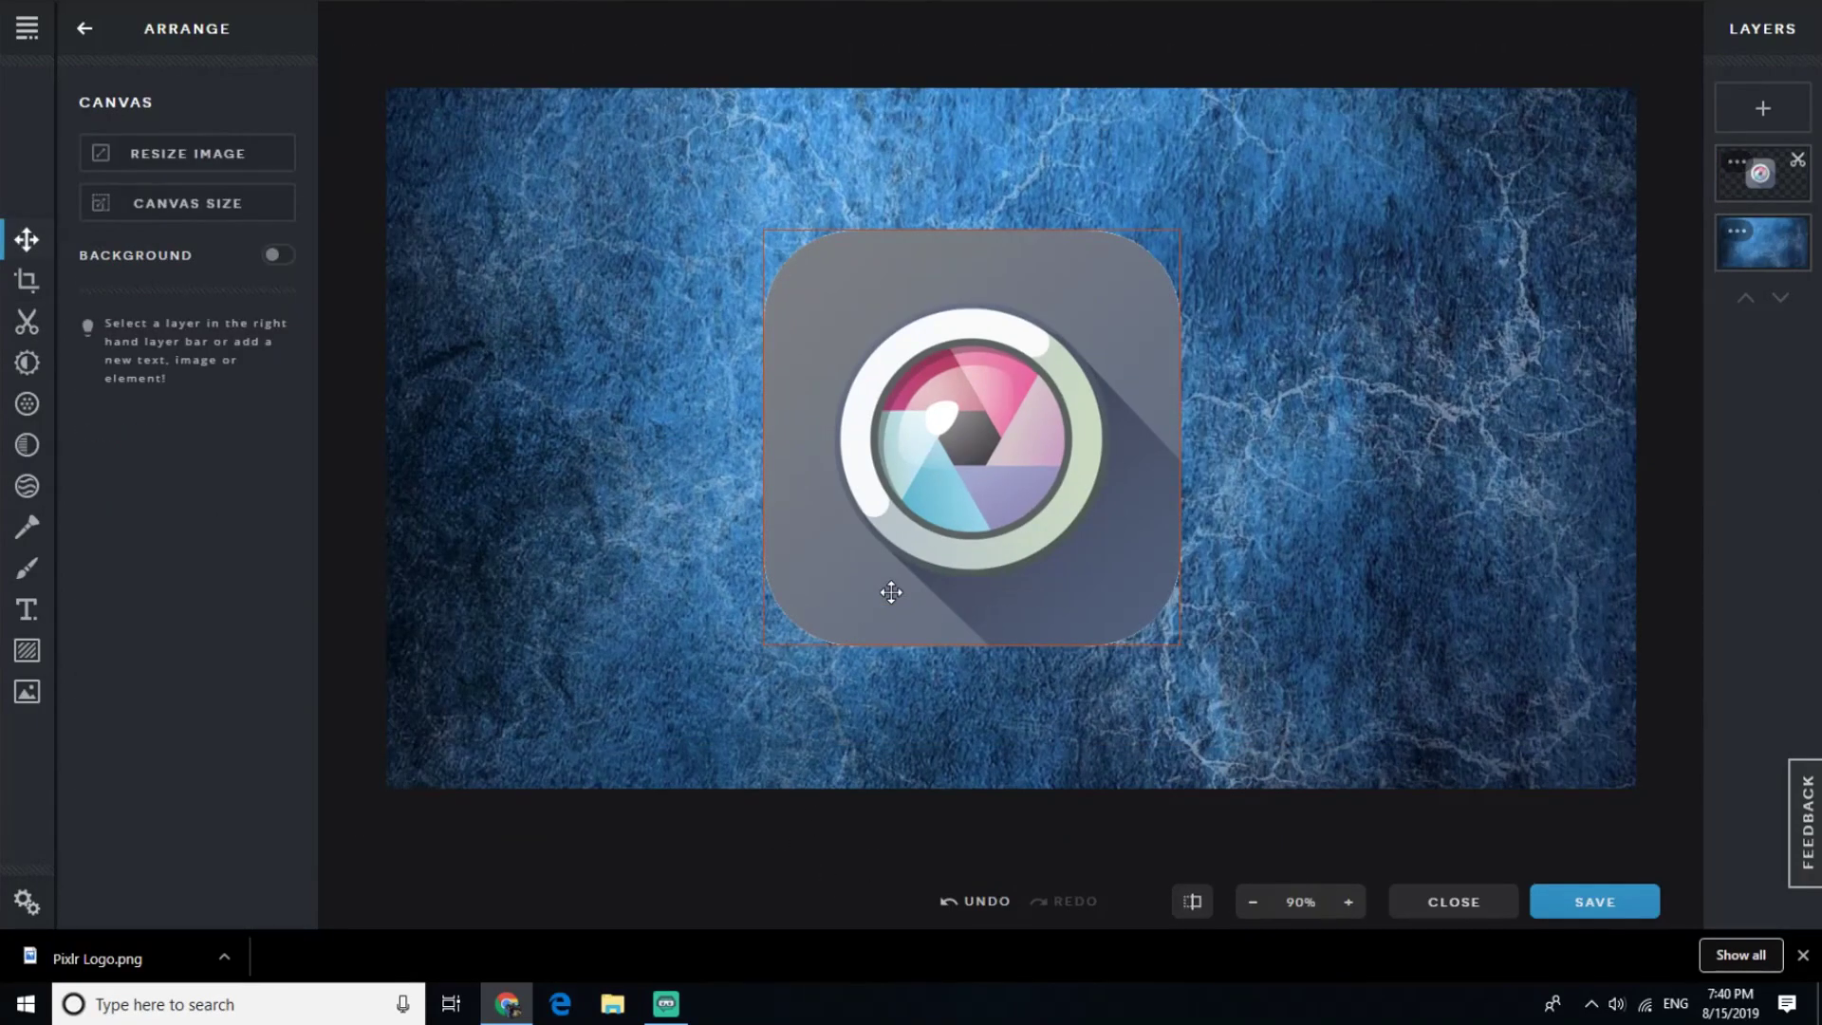
Shrink the Pixlr logo, tilt it slightly, and position it at the canvas's upper left.
mouse_move(892, 593)
mouse_down()
mouse_move(899, 458)
mouse_move(882, 512)
mouse_up()
mouse_move(480, 172)
mouse_down()
mouse_move(1115, 413)
mouse_move(840, 355)
mouse_up()
drag(1249, 337, 1204, 343)
mouse_move(1291, 527)
mouse_down()
mouse_move(590, 314)
mouse_move(676, 313)
mouse_up()
drag(582, 176, 653, 199)
mouse_move(318, 280)
mouse_down()
mouse_move(541, 276)
mouse_move(699, 322)
mouse_move(178, 260)
mouse_up()
click(727, 703)
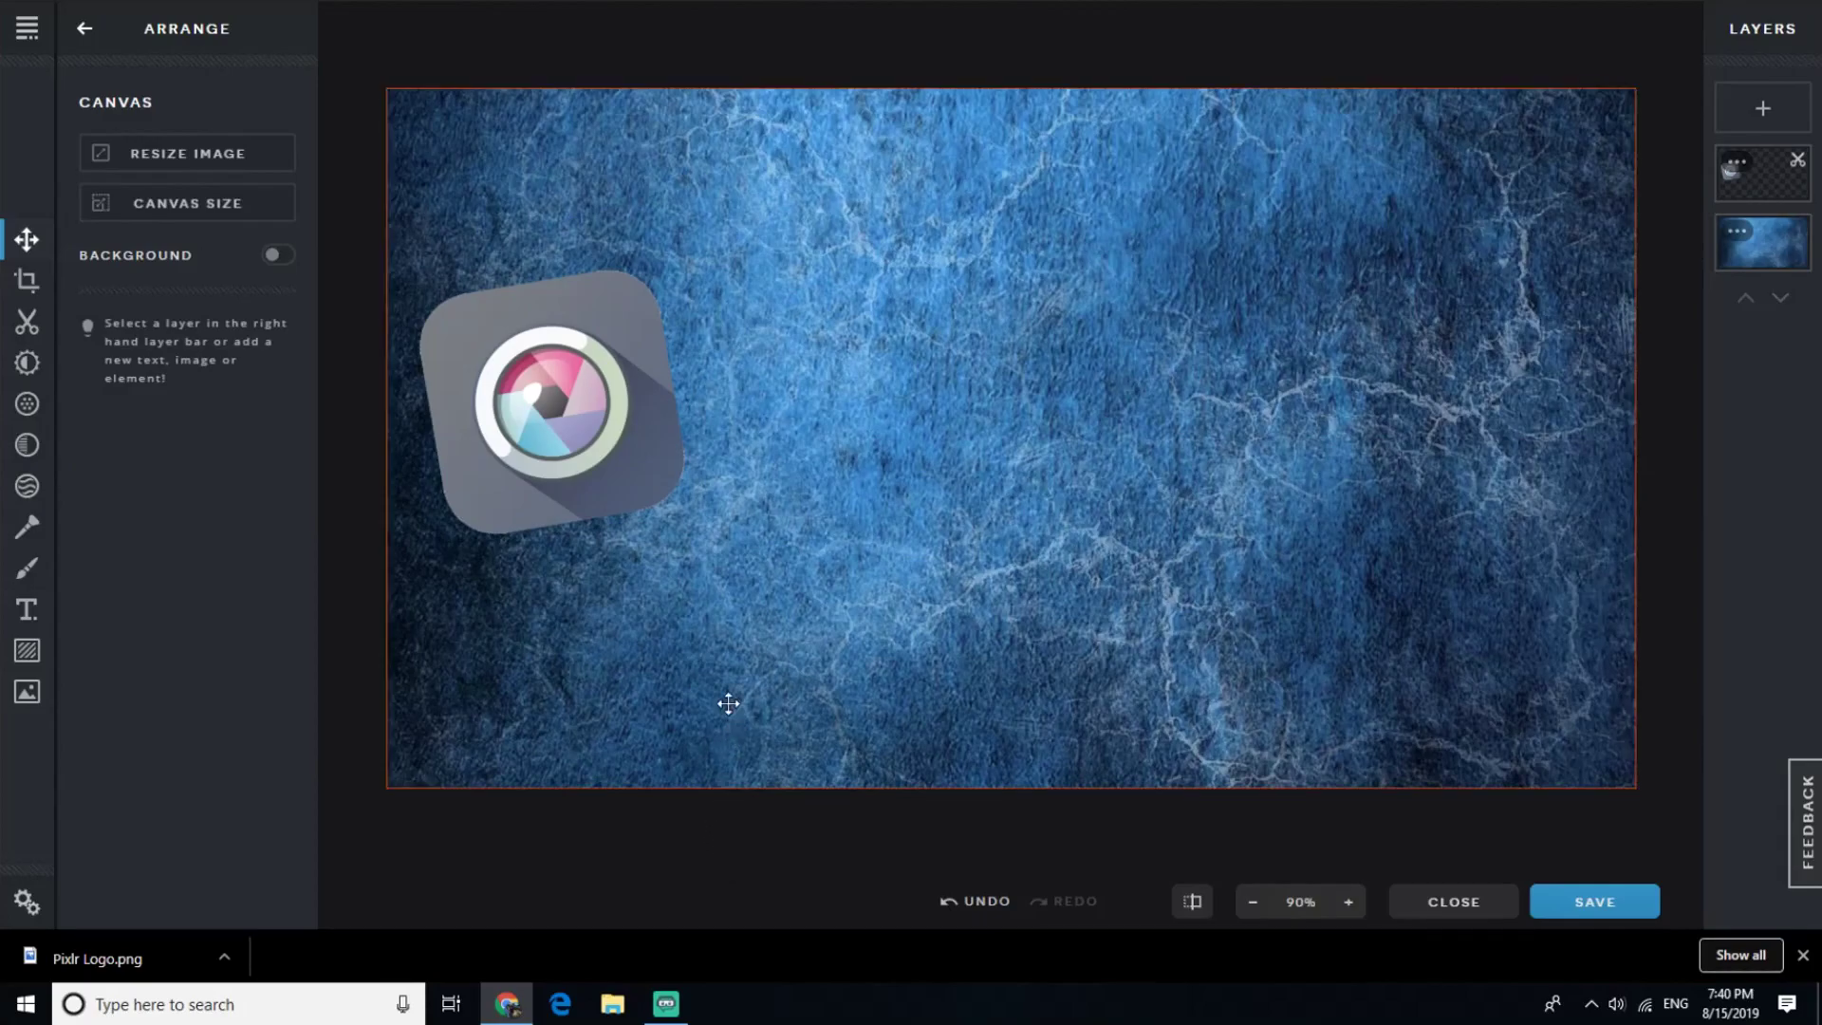
click(28, 612)
Insert a new text layer, apply the Daddy Day font, and select its placeholder text.
click(186, 142)
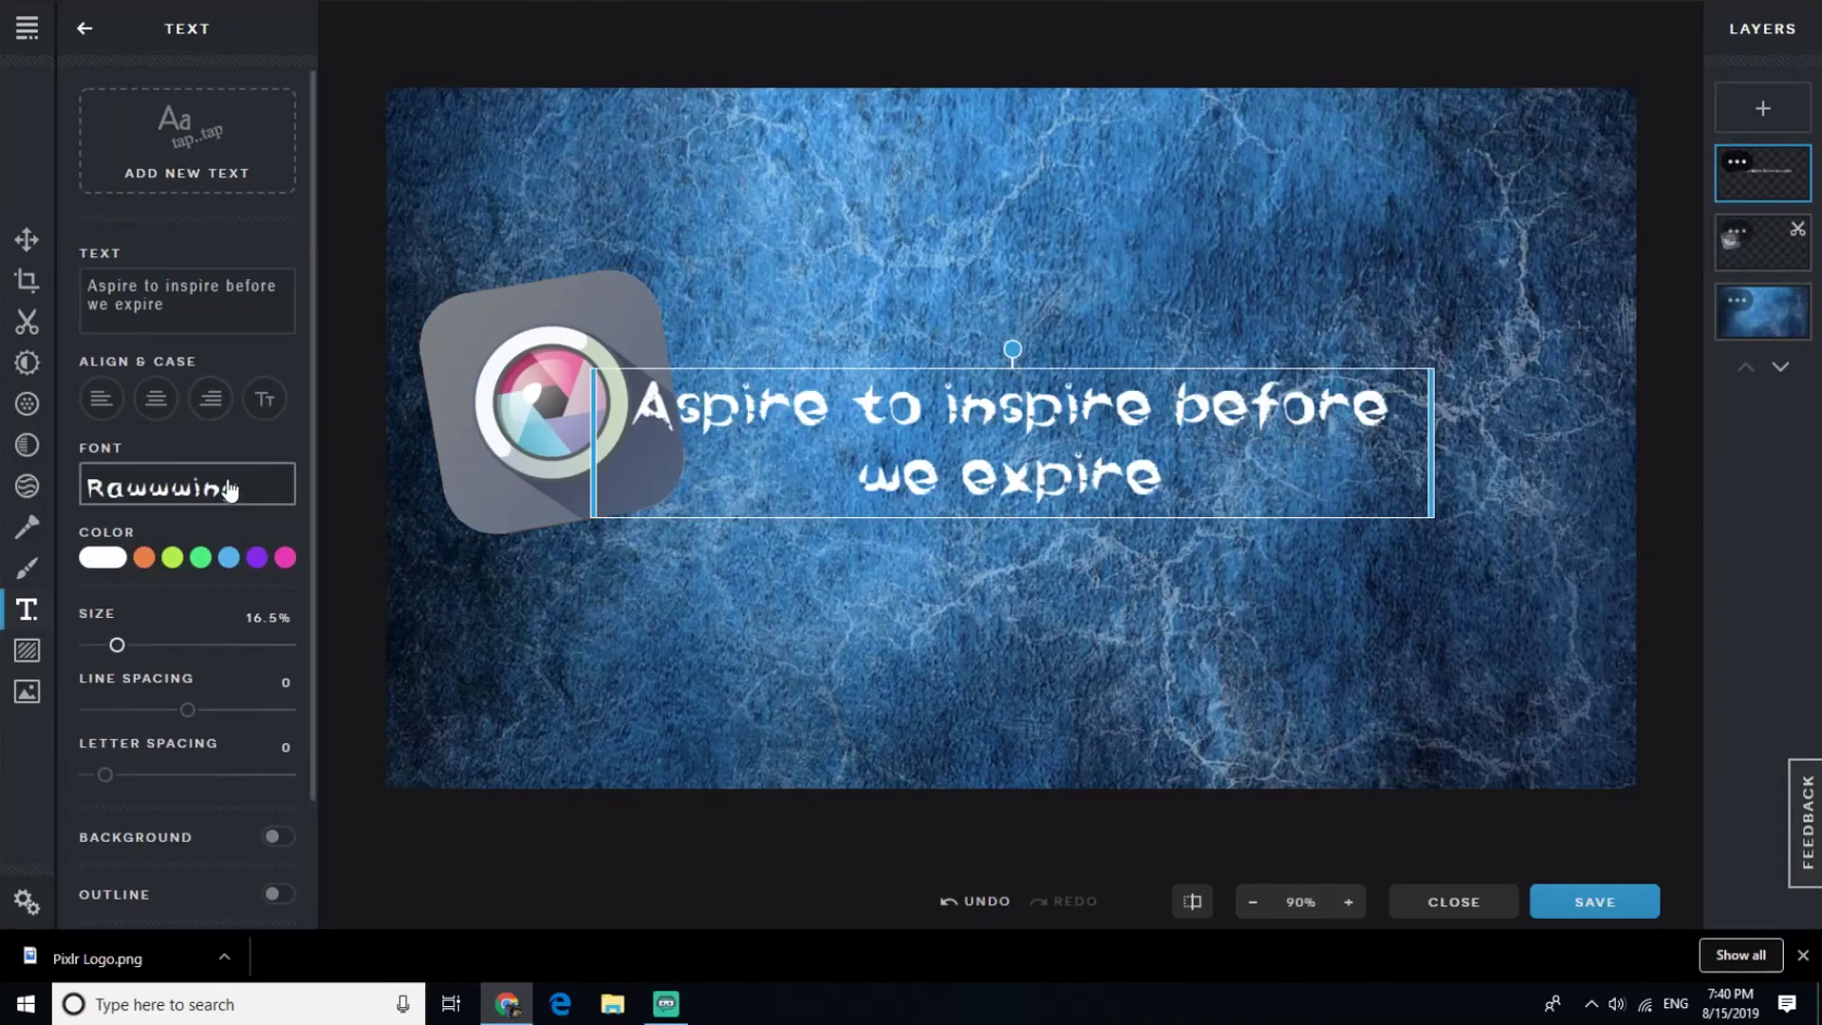
scroll(200, 327, down, 2)
click(197, 356)
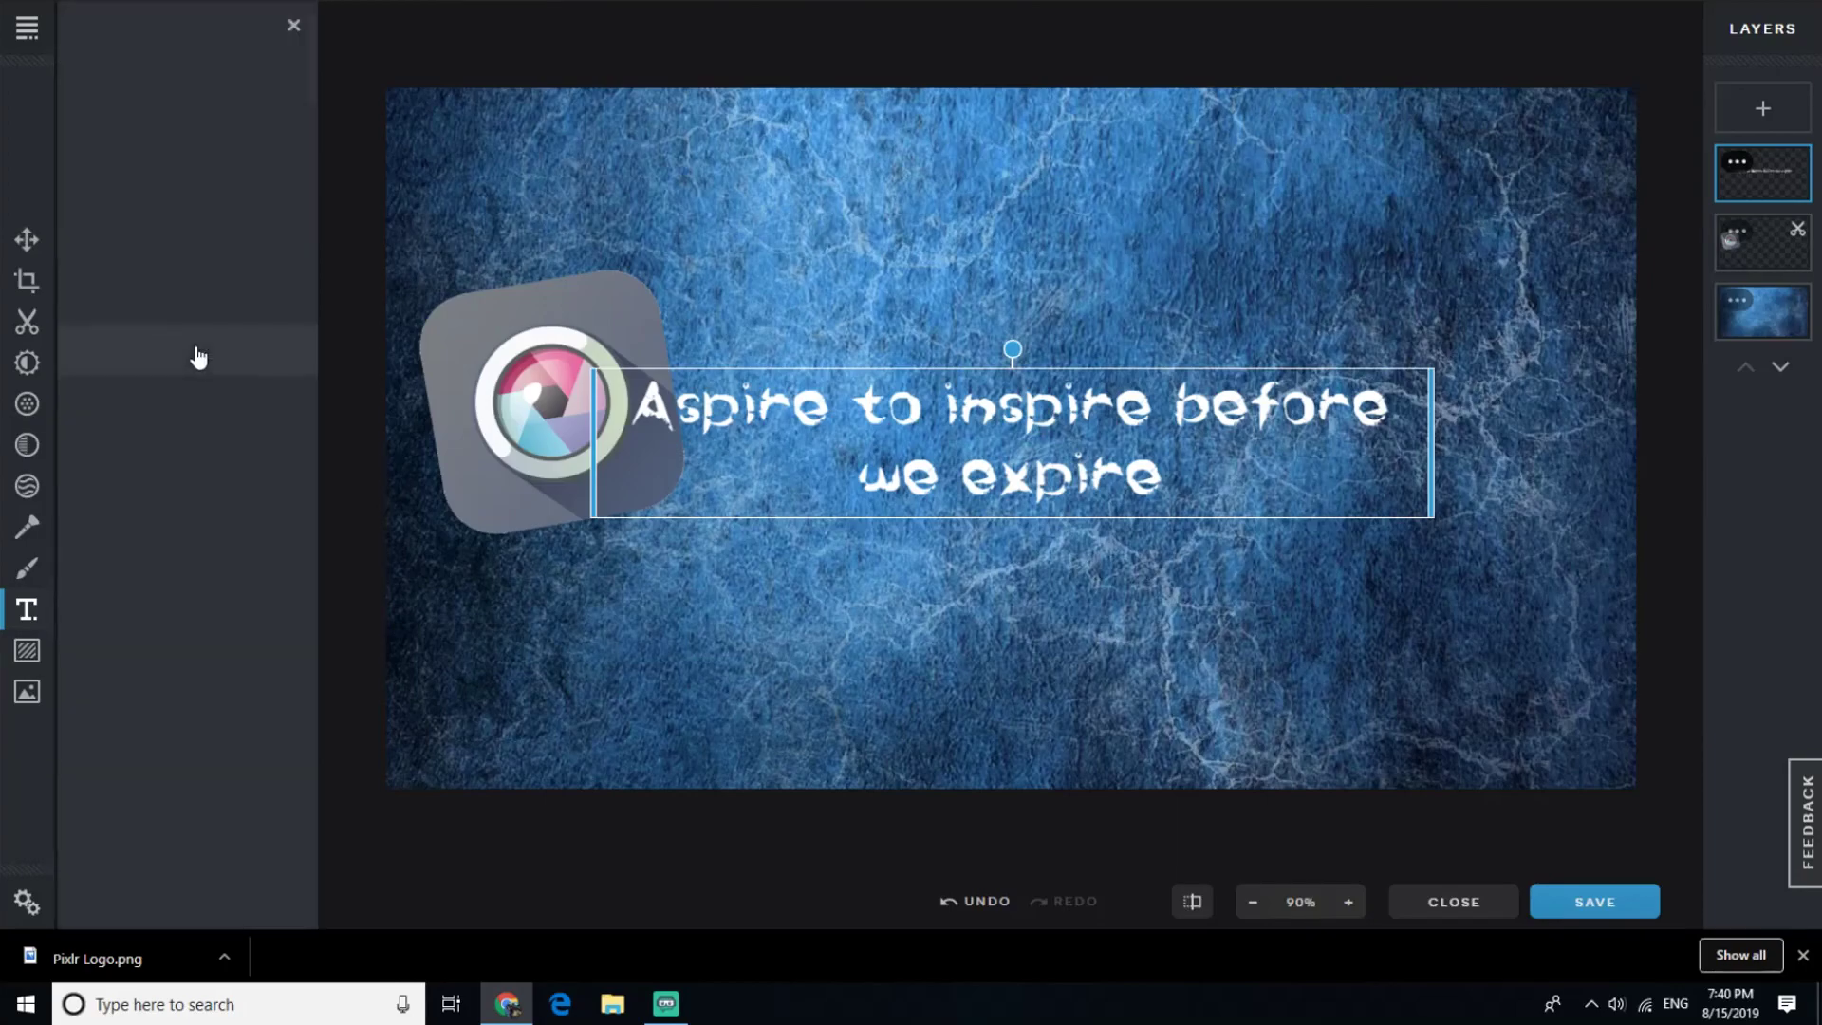
scroll(253, 456, down, 5)
scroll(224, 529, down, 6)
scroll(229, 529, down, 2)
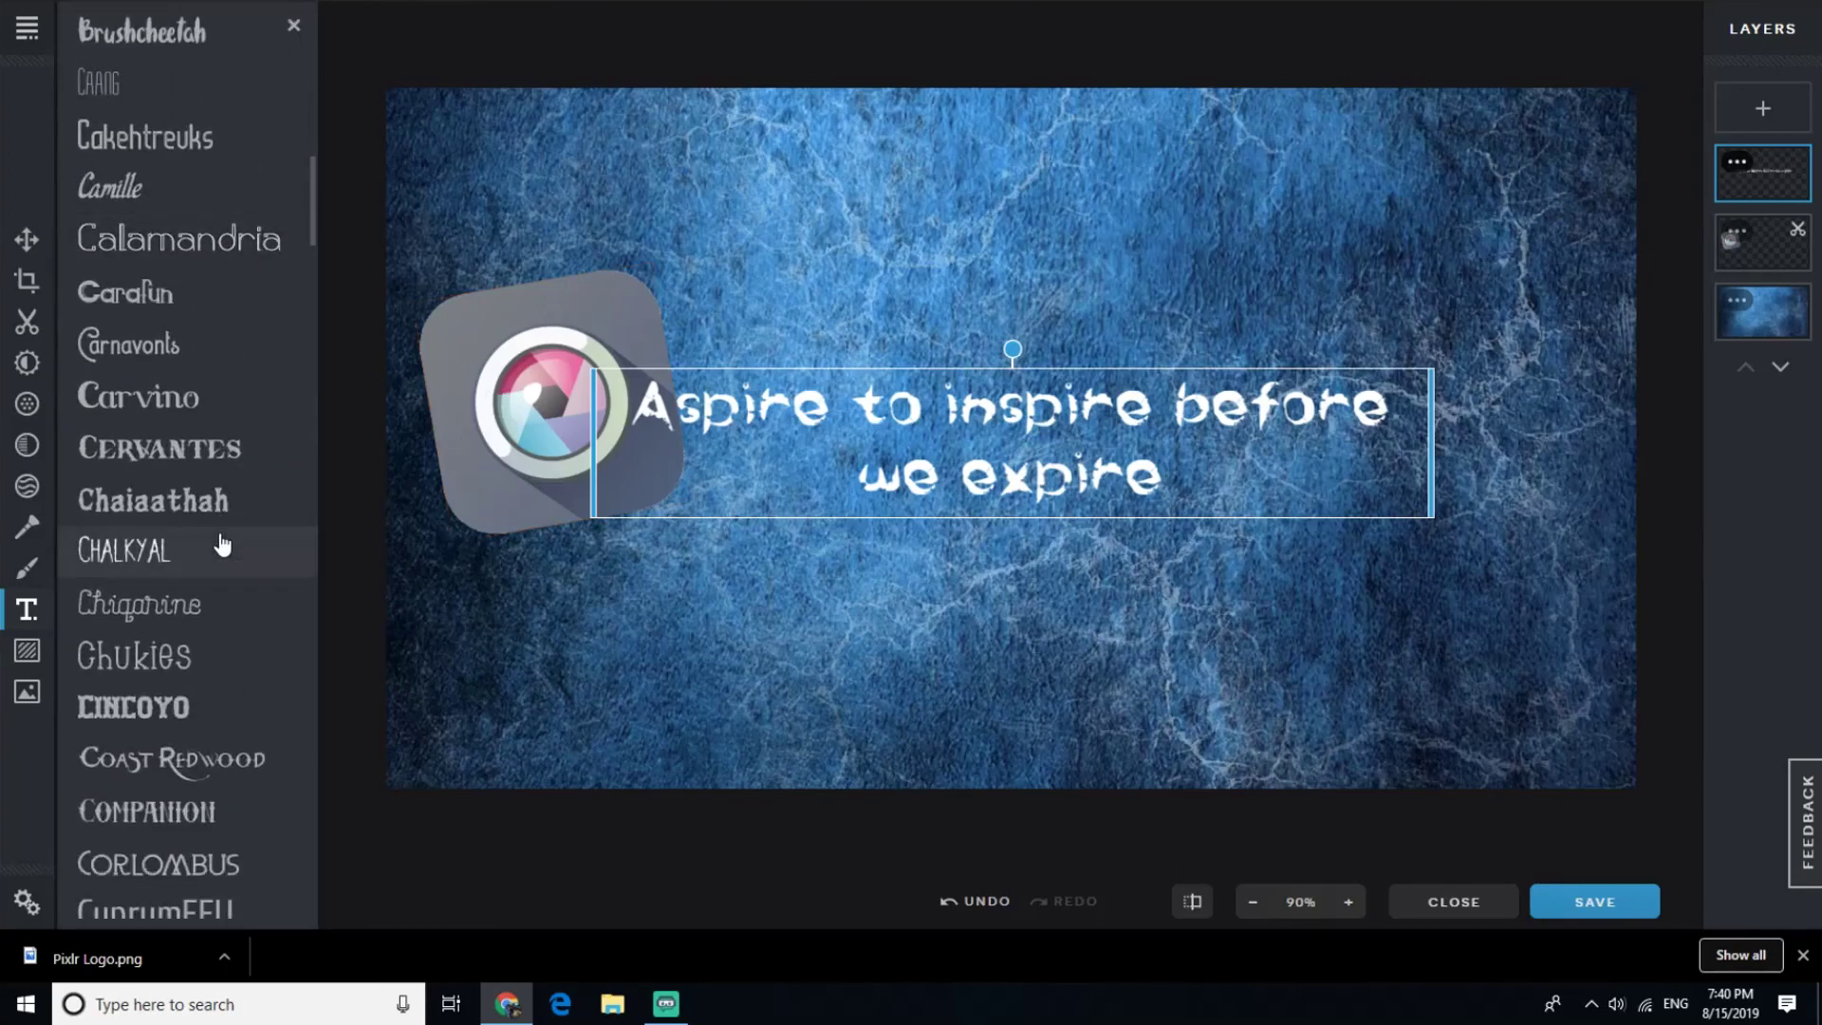
scroll(224, 541, down, 3)
scroll(234, 599, down, 1)
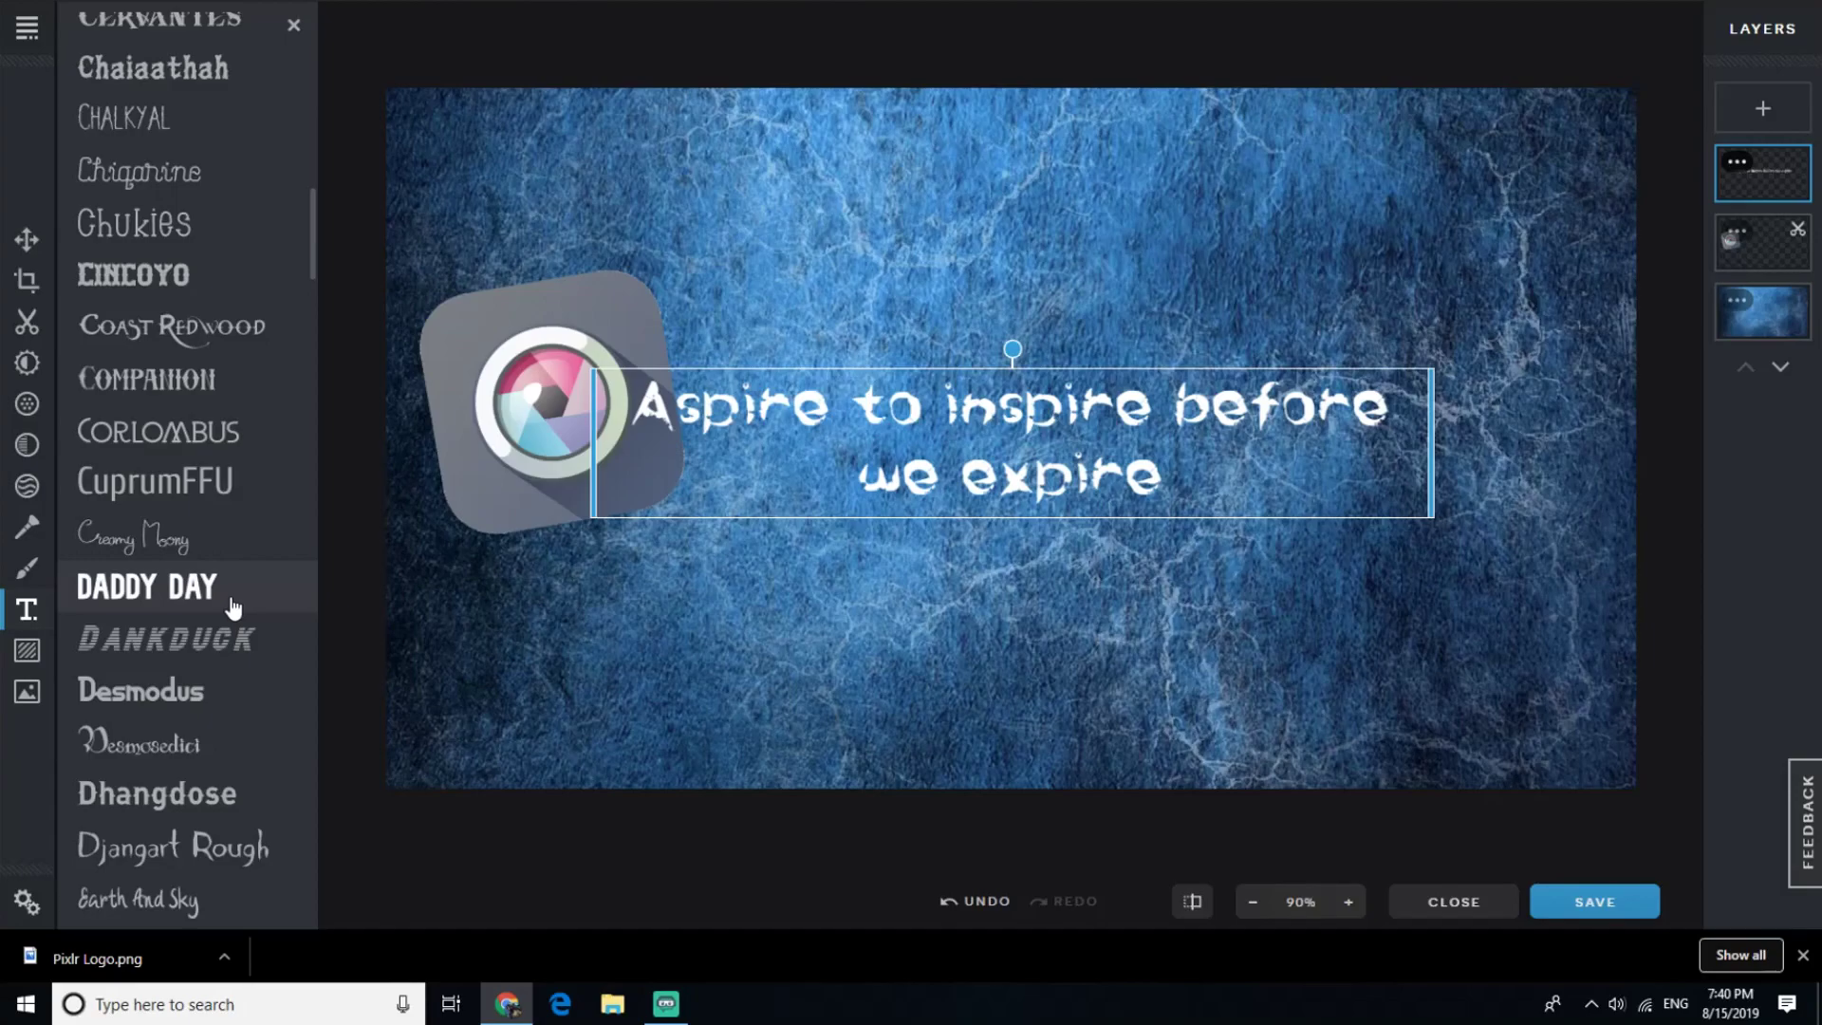
click(232, 608)
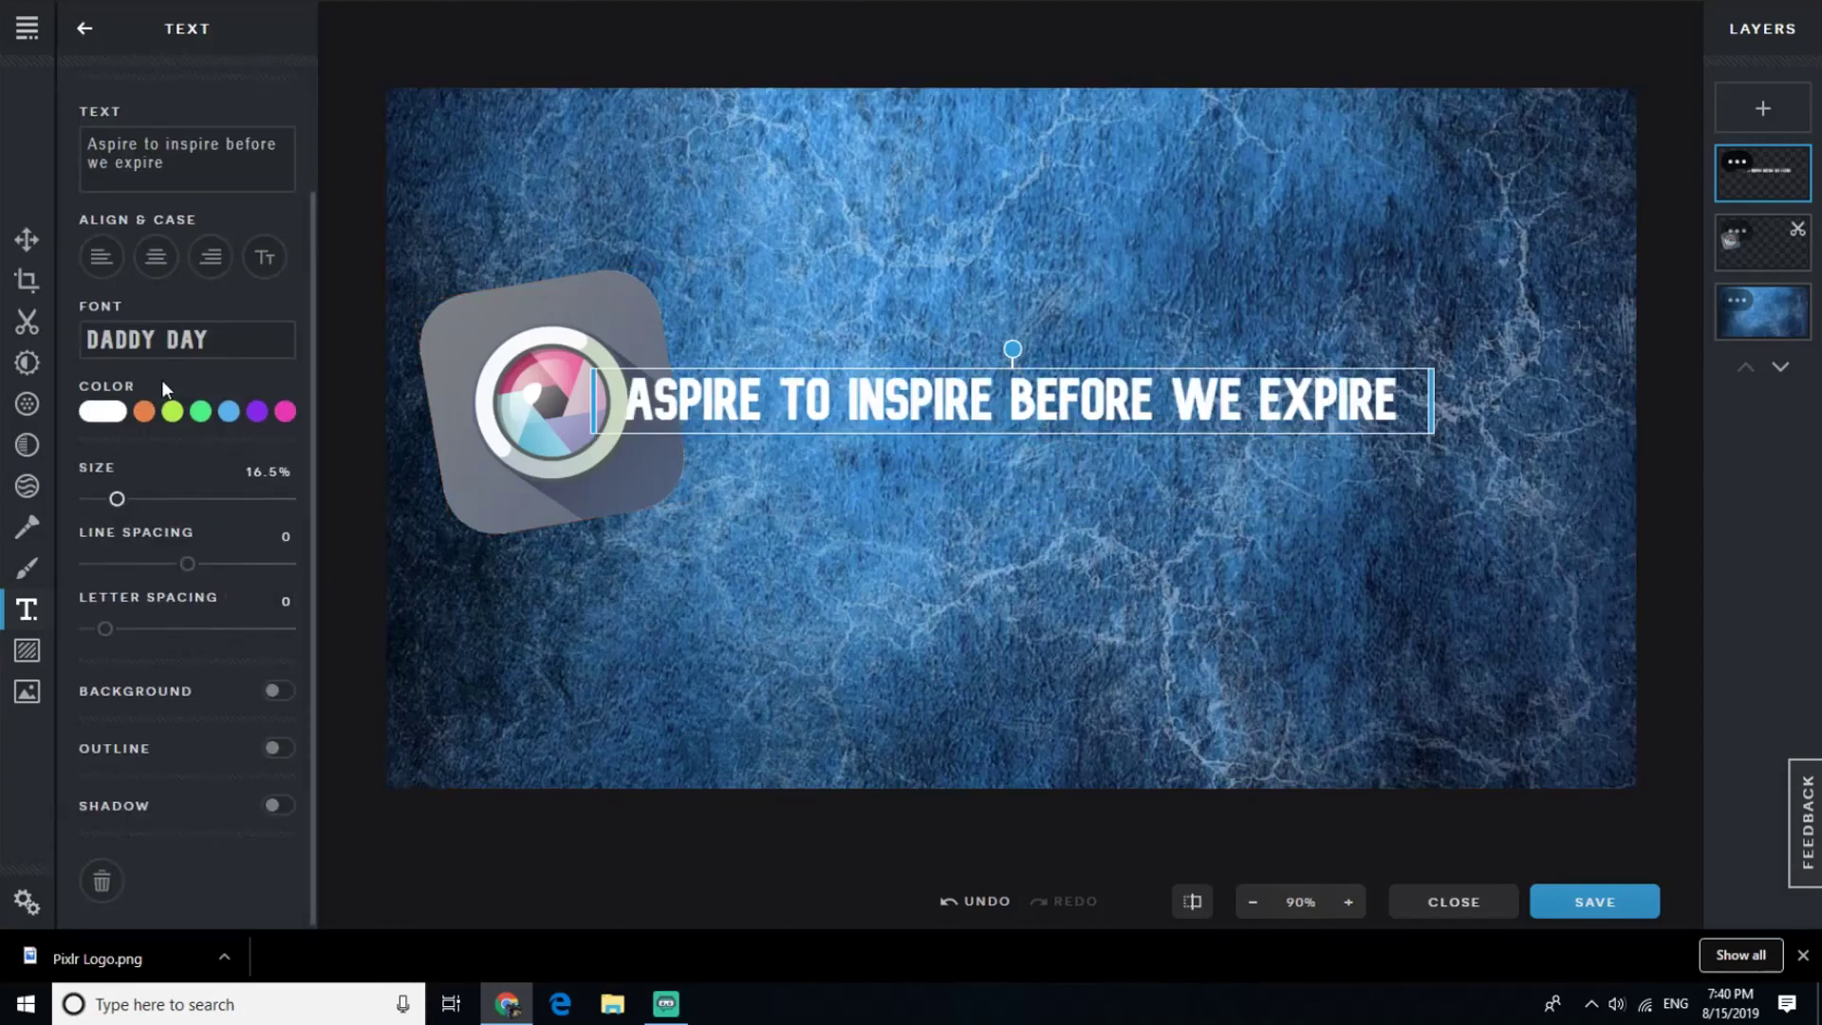
click(213, 171)
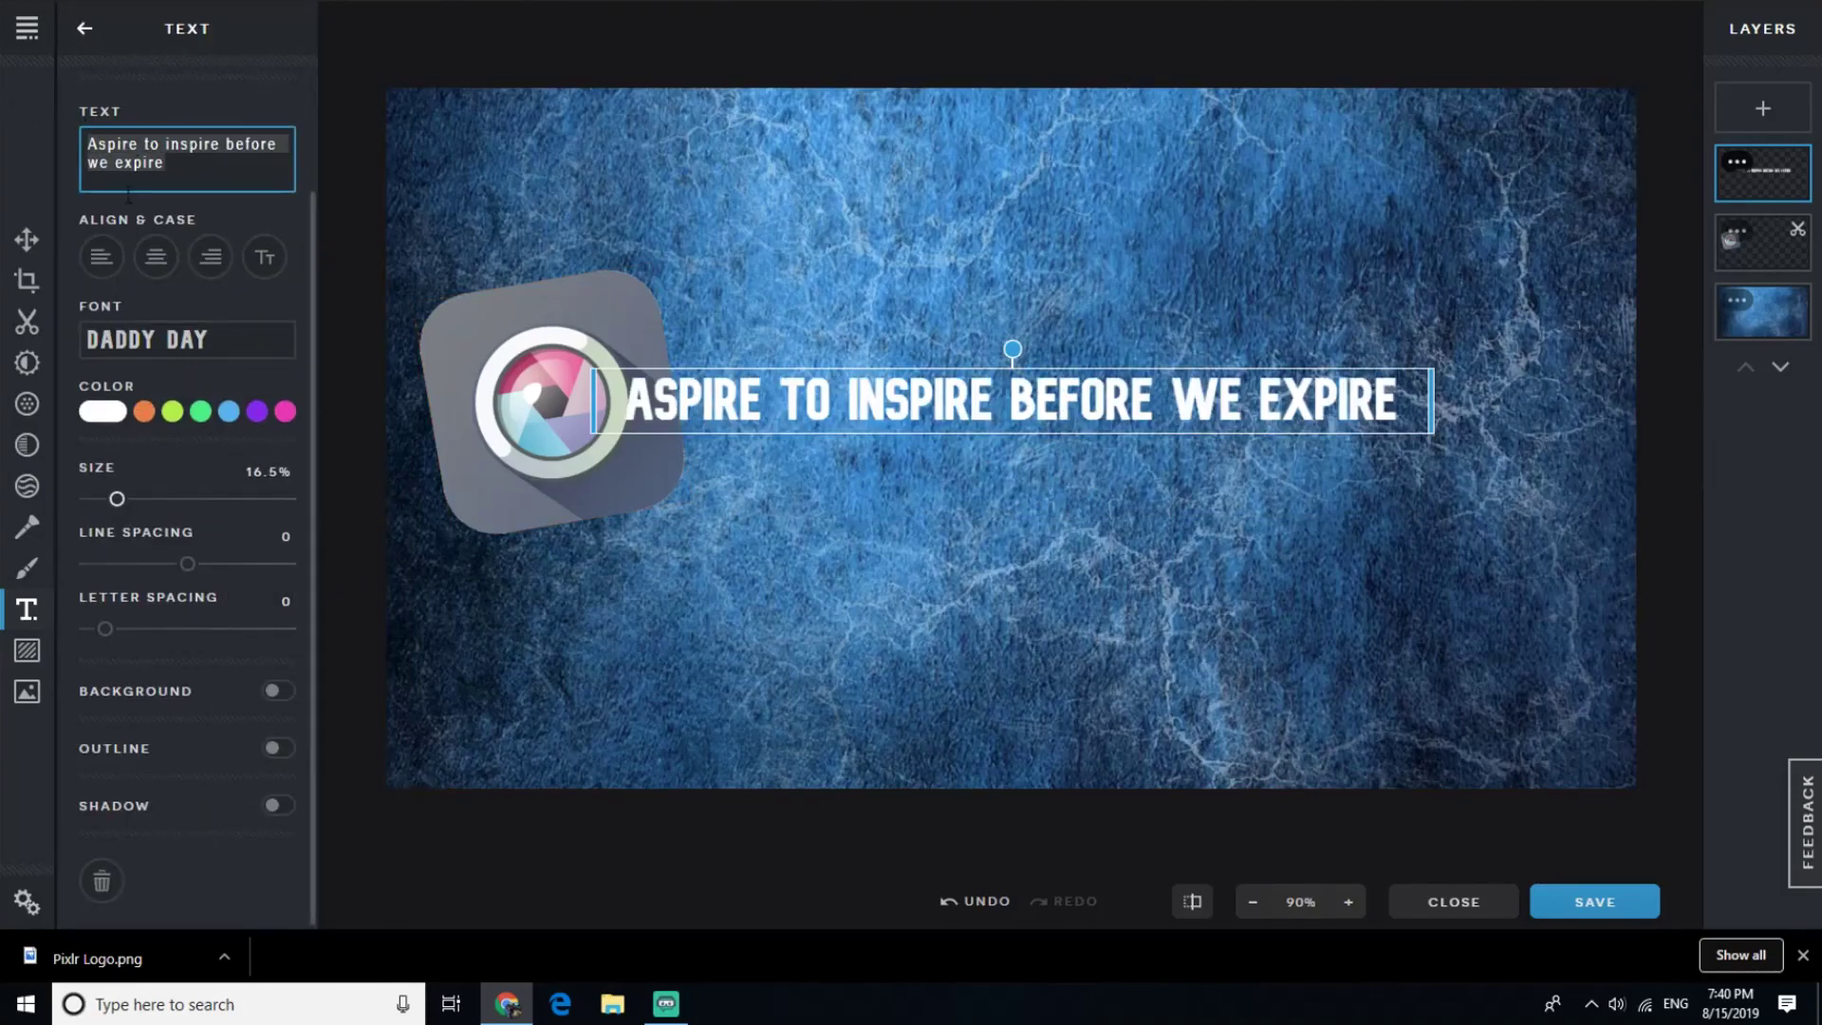
Change the text to 'HOW TO USE PIXLR X FOR THUMBNAILS FOR FREE!' and raise its size.
key(BackSpace)
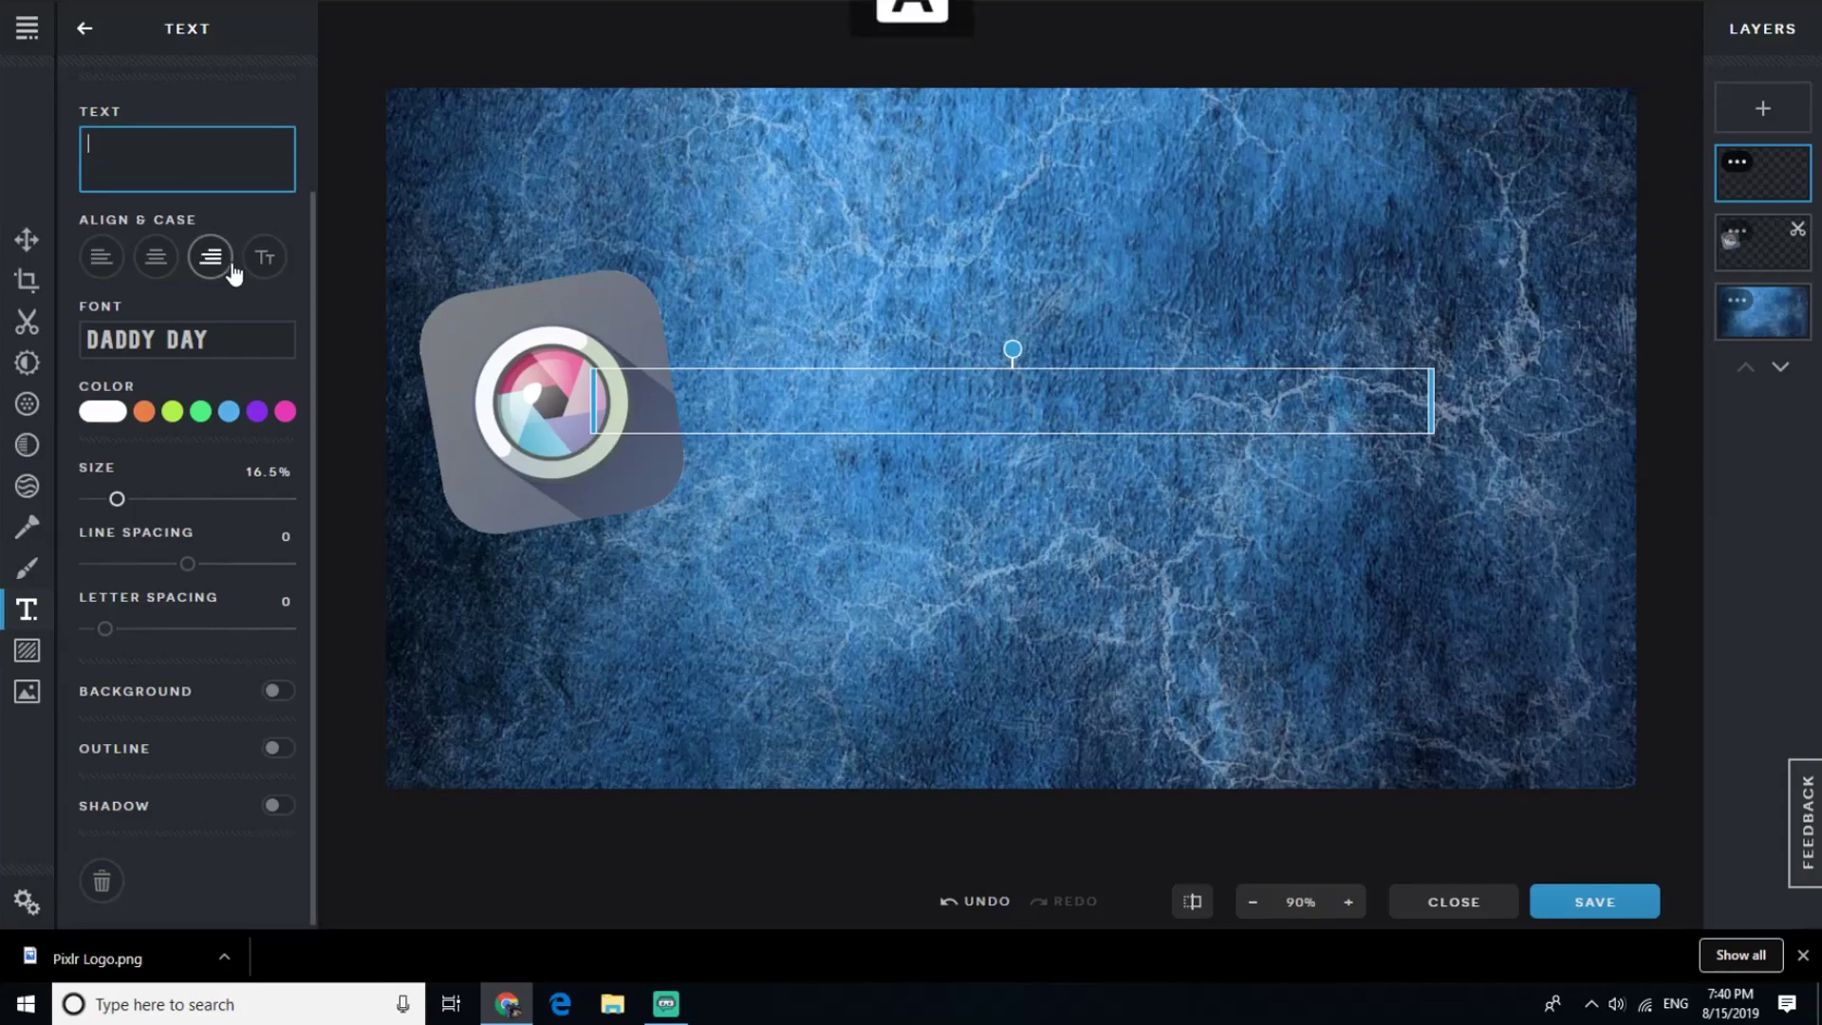
text(HOW )
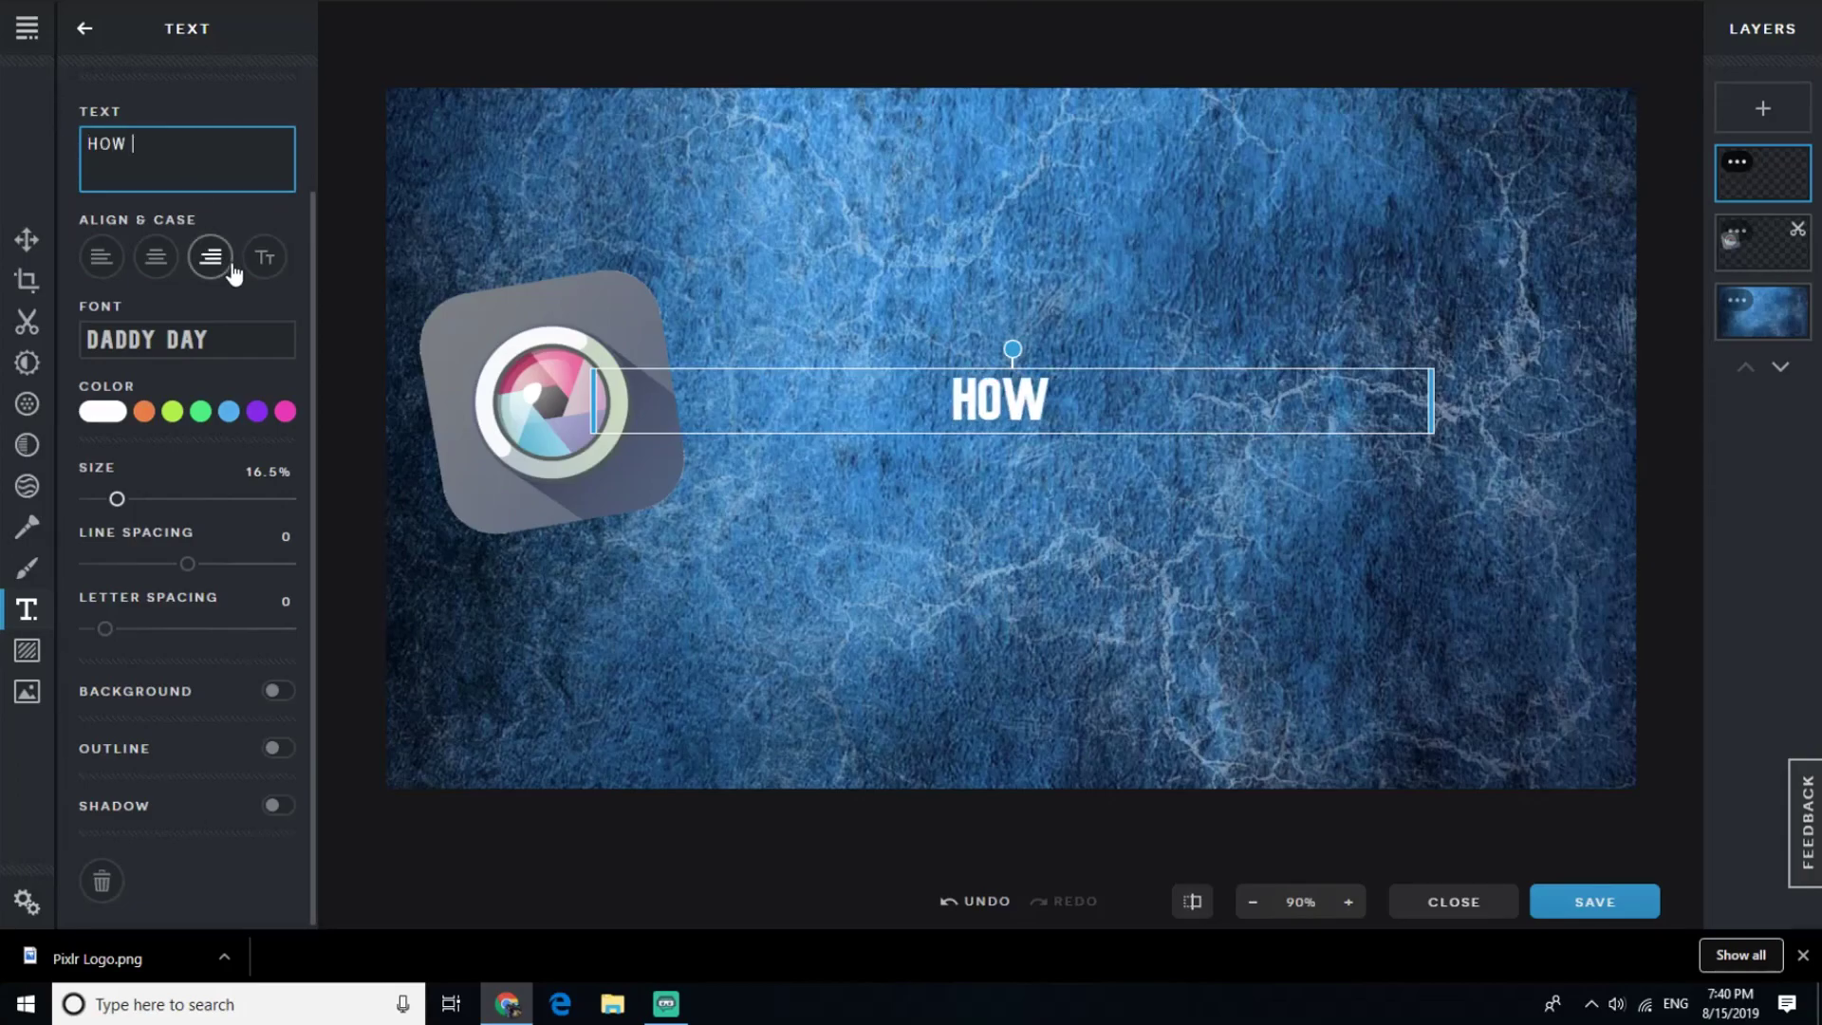
text(TO USE PXLR)
key(BackSpace)
key(BackSpace)
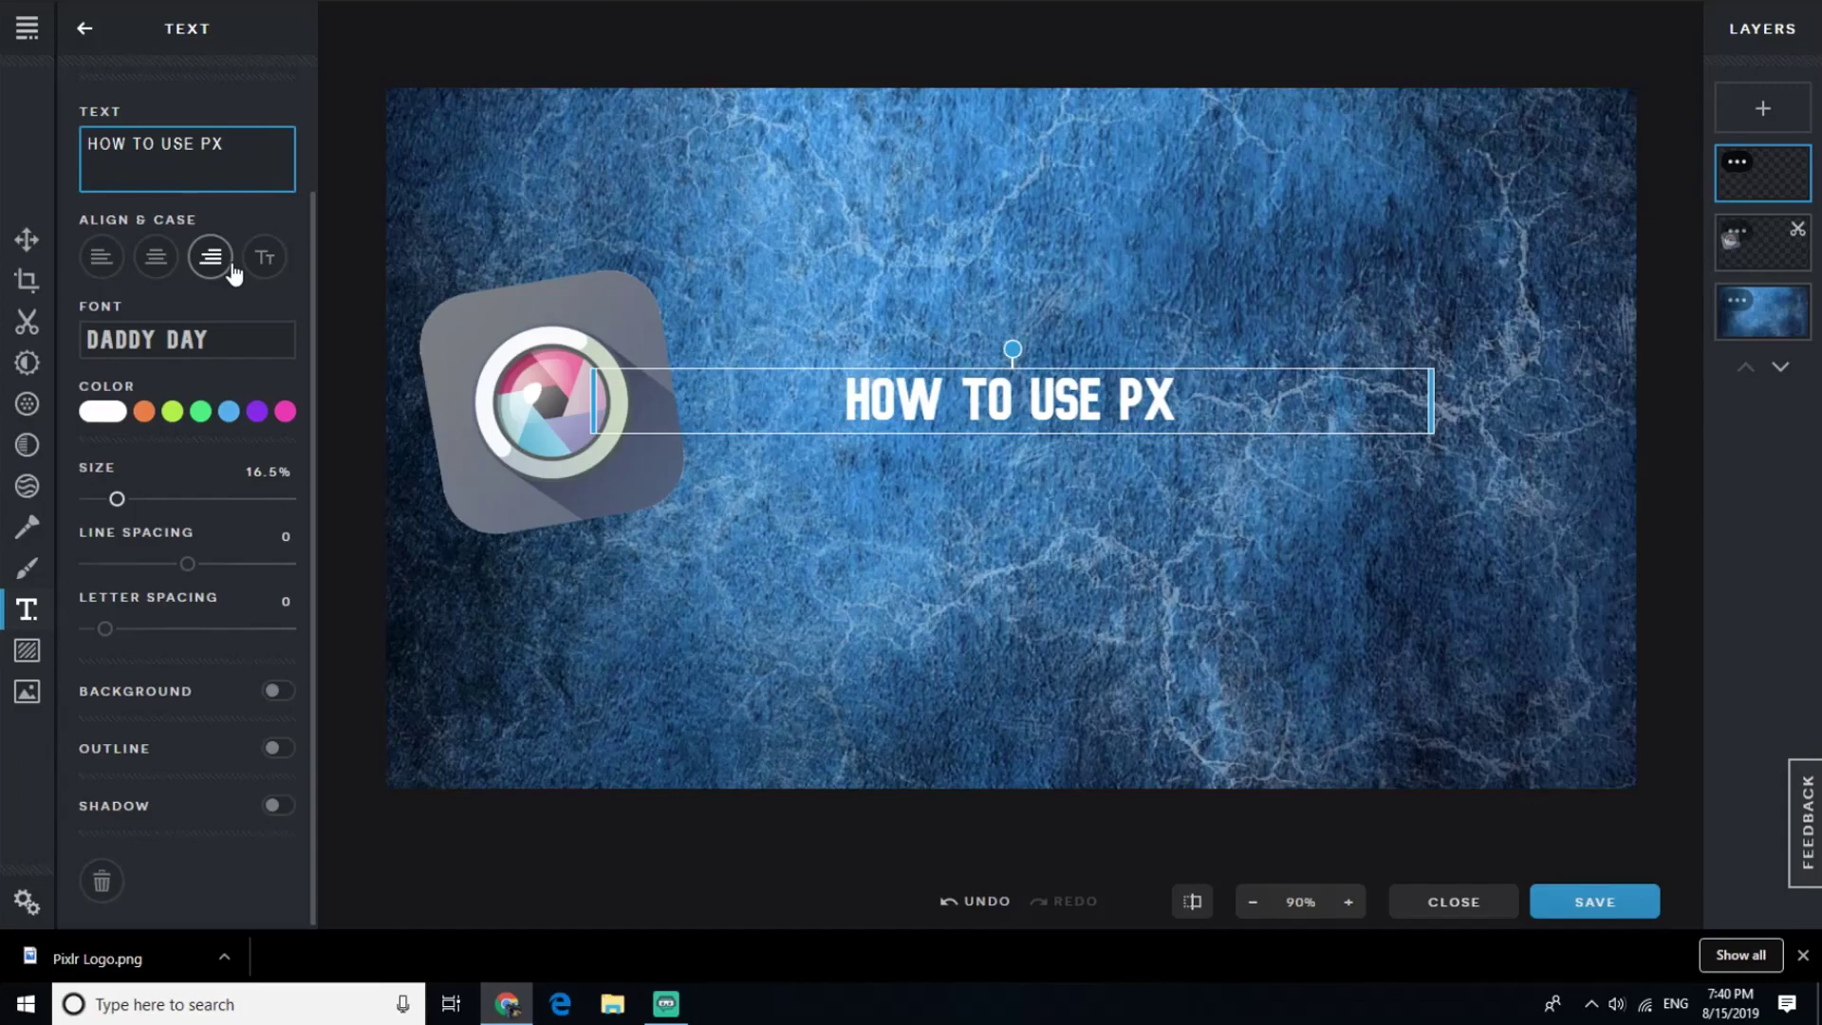
key(BackSpace)
text(IXLR X FO)
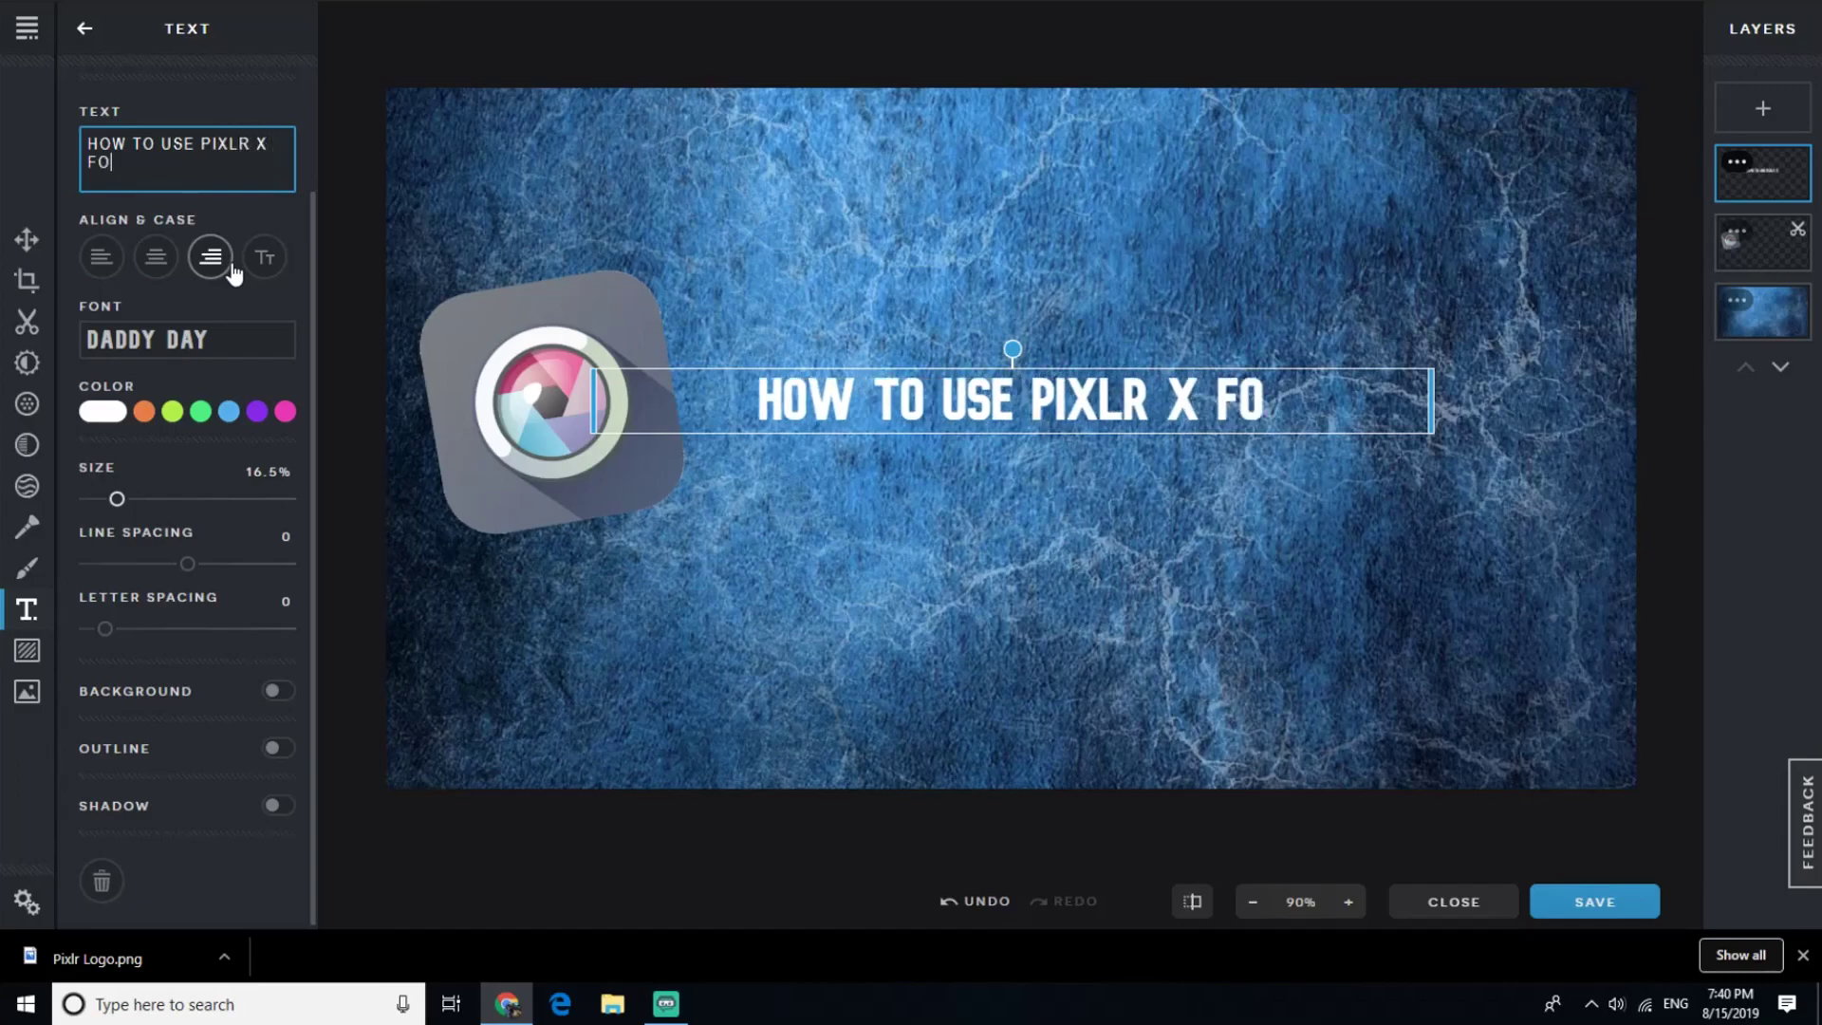
text(R THUMBNAIL)
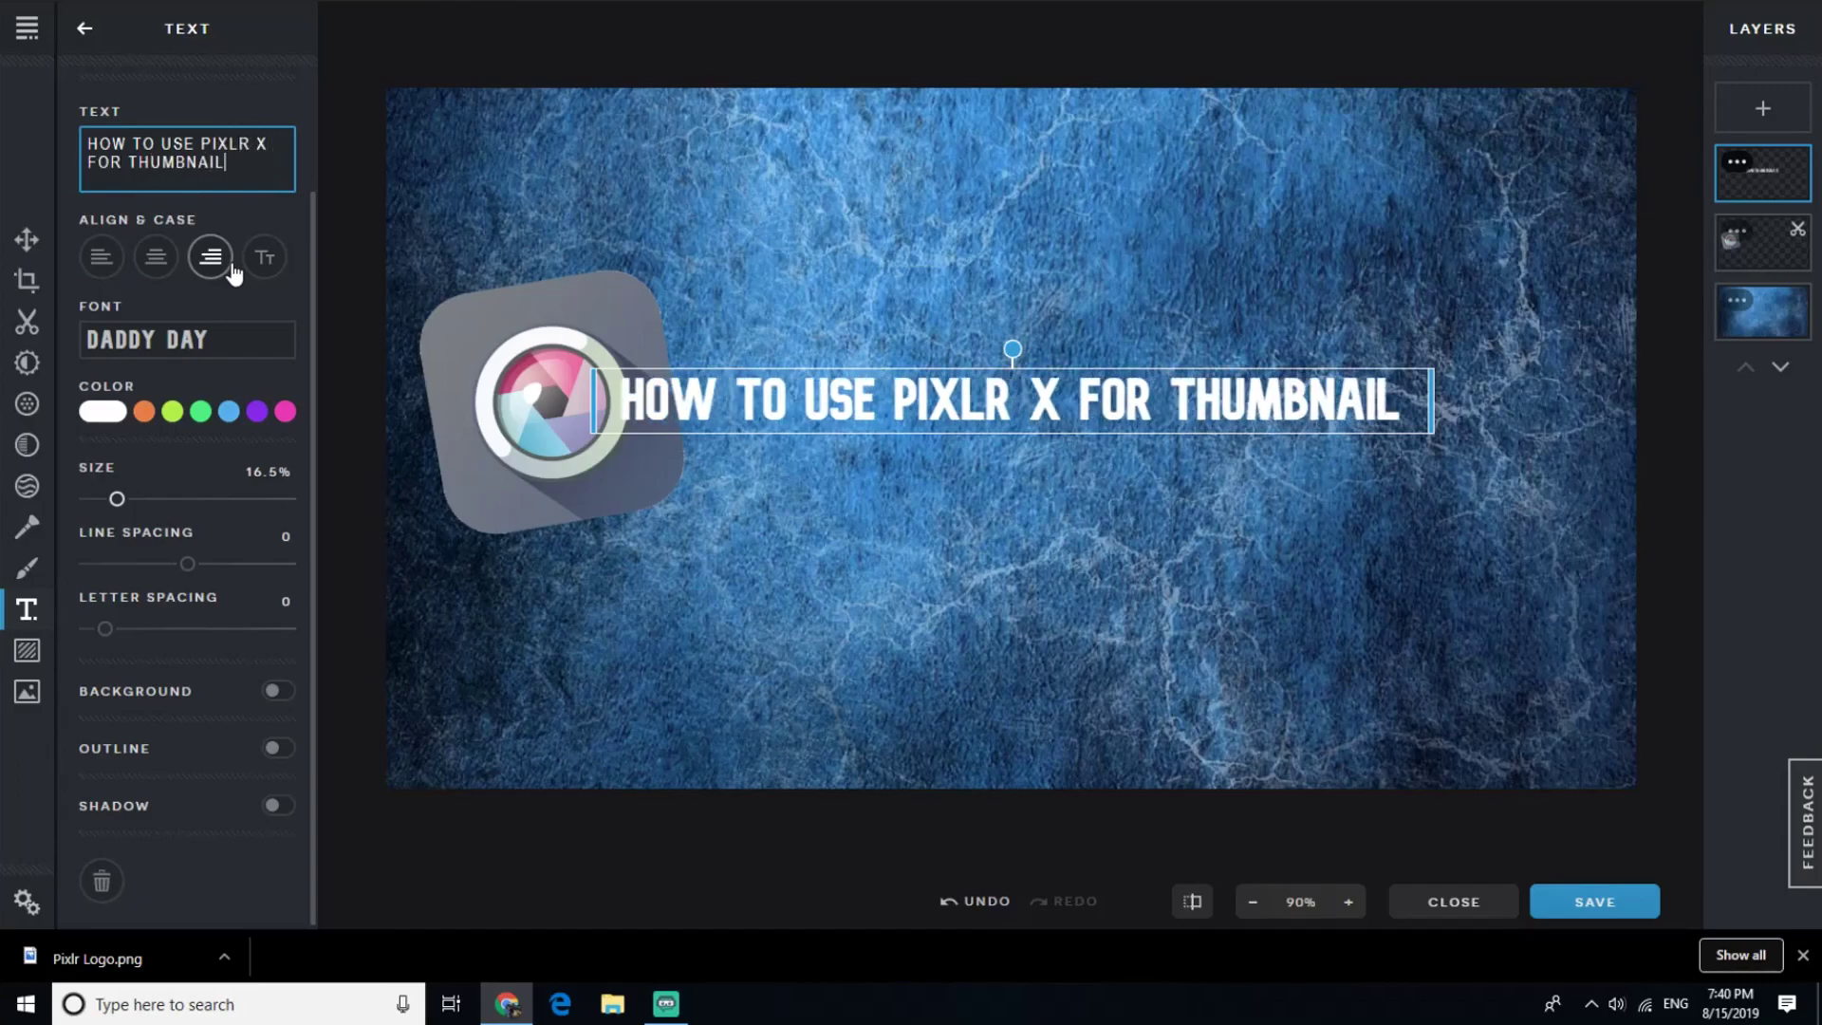
text(S FOR FREE)
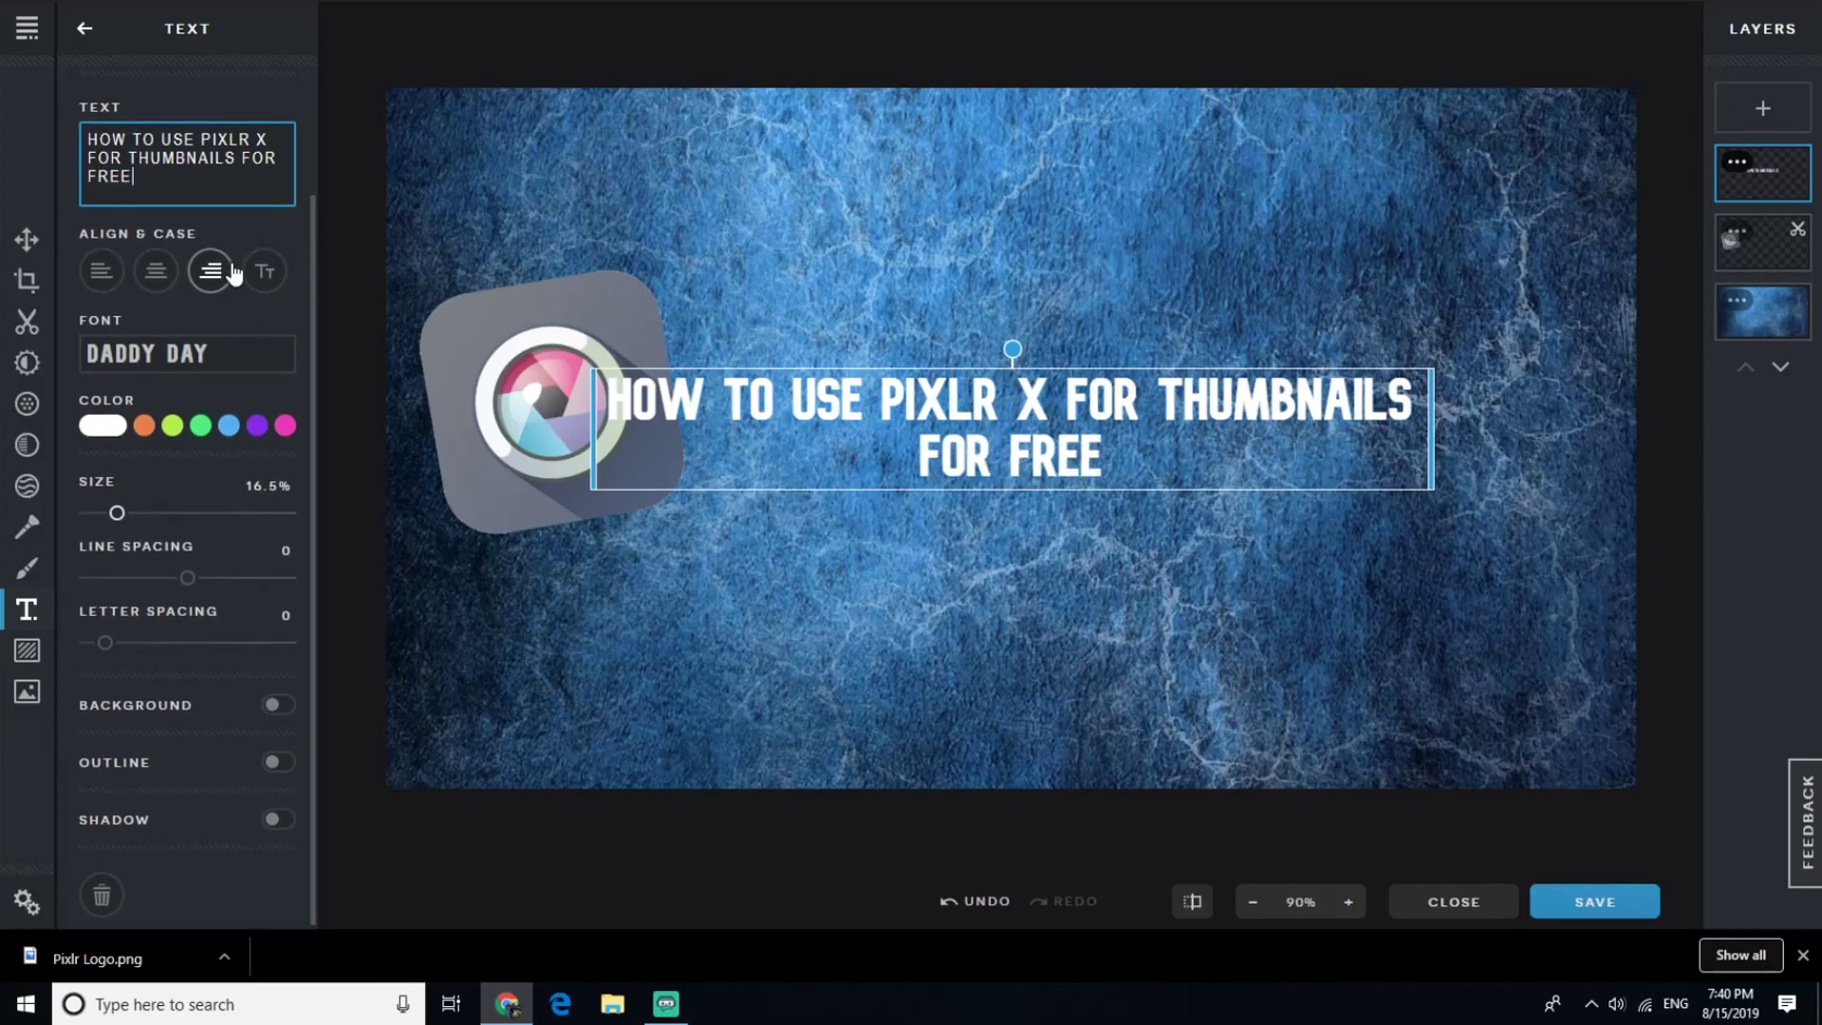
text(!)
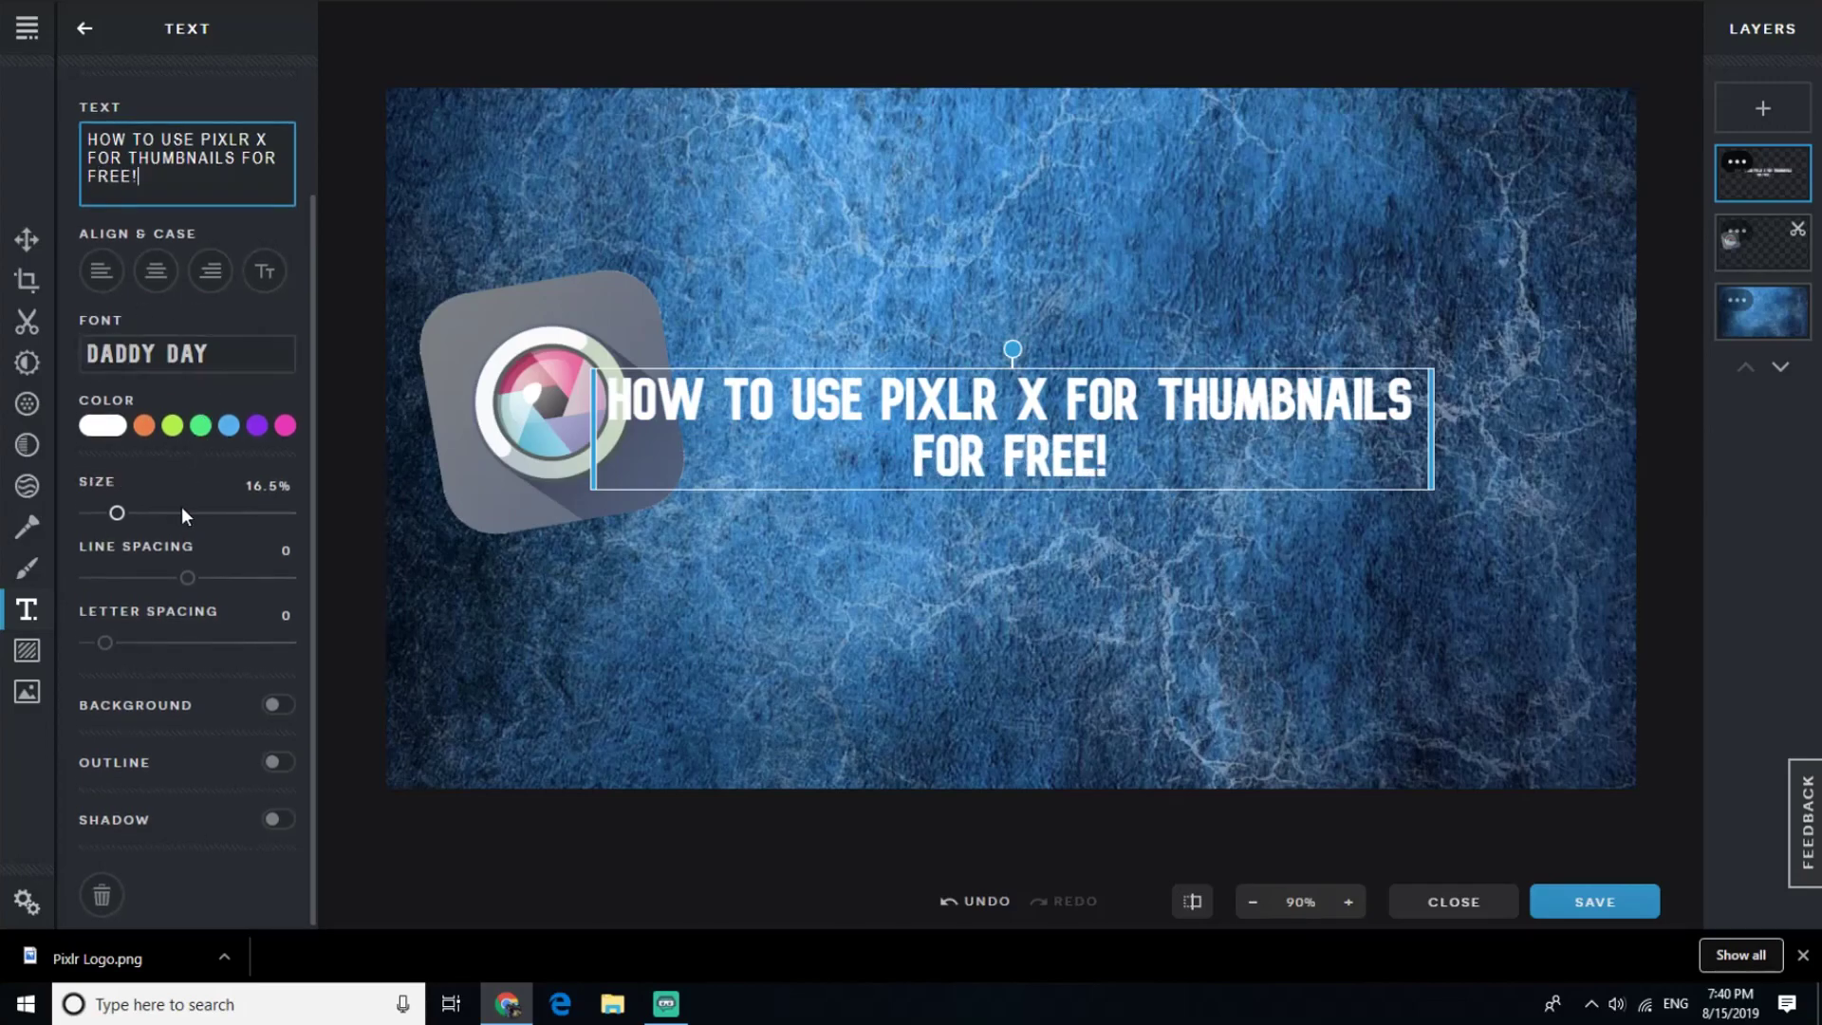
drag(119, 512, 147, 515)
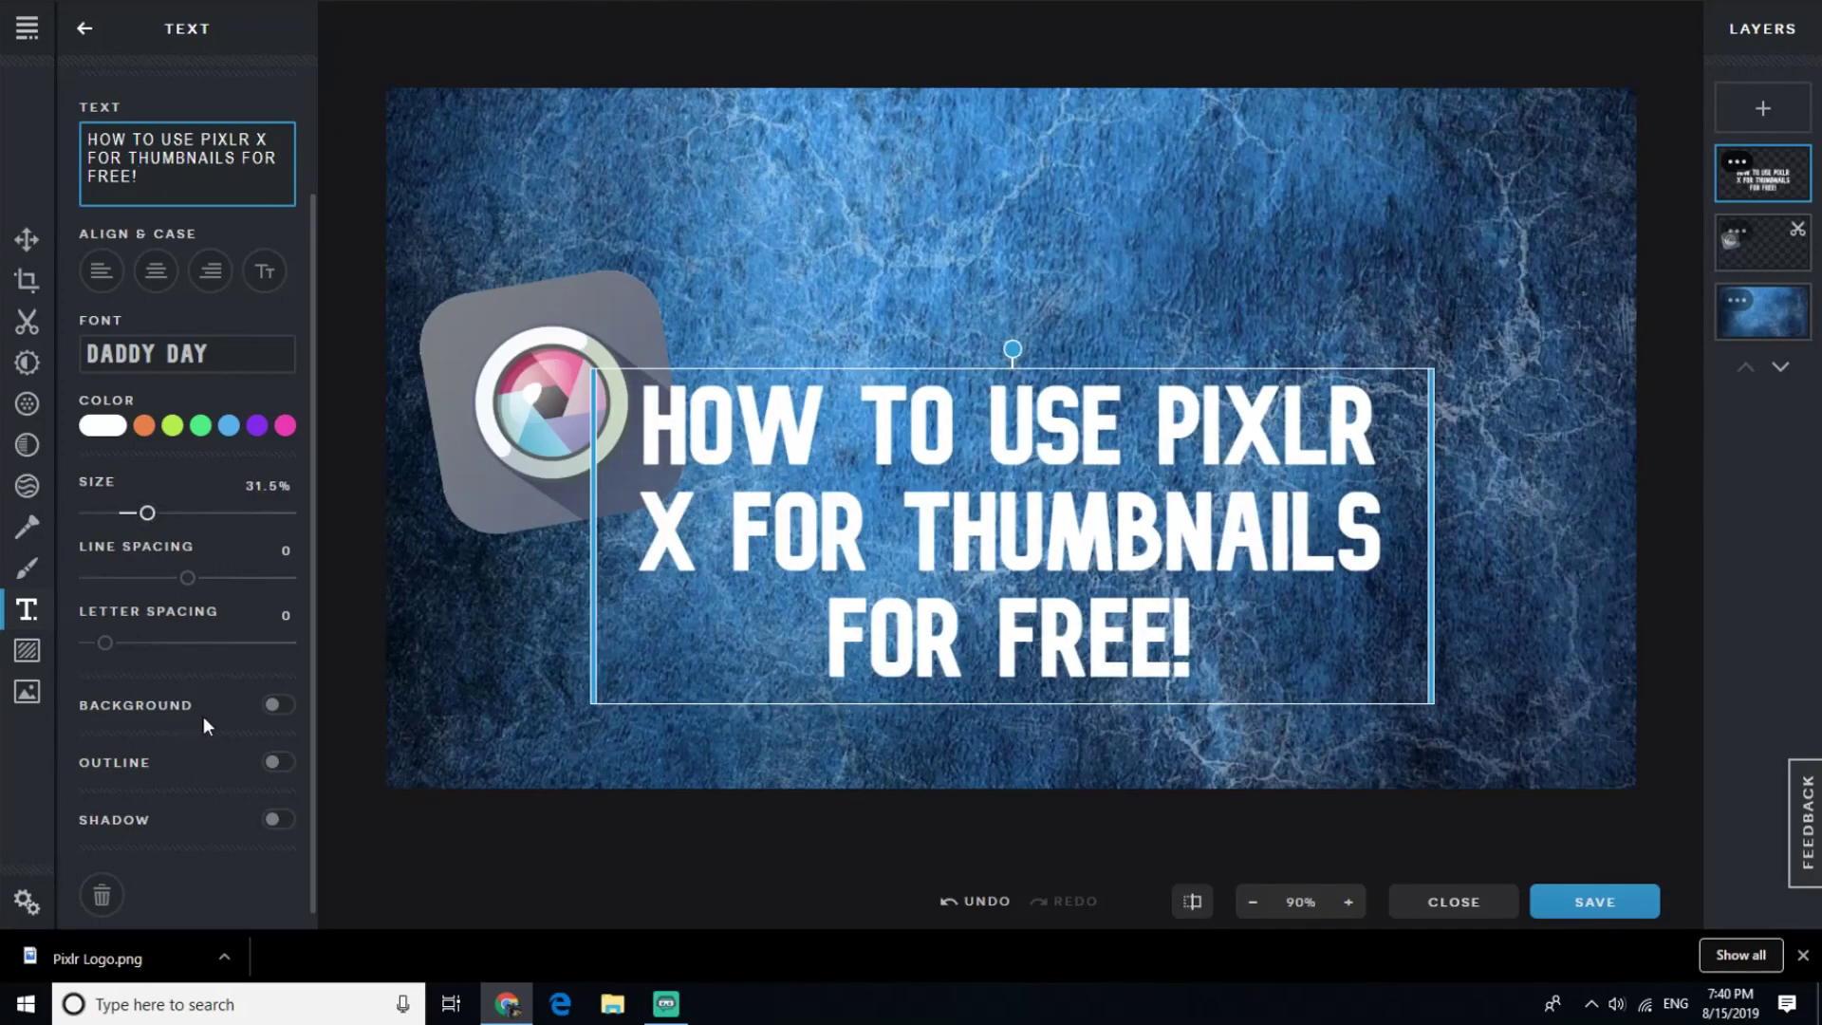
scroll(203, 716, down, 1)
After briefly trying a background box, outline the title letters in thick black.
click(272, 692)
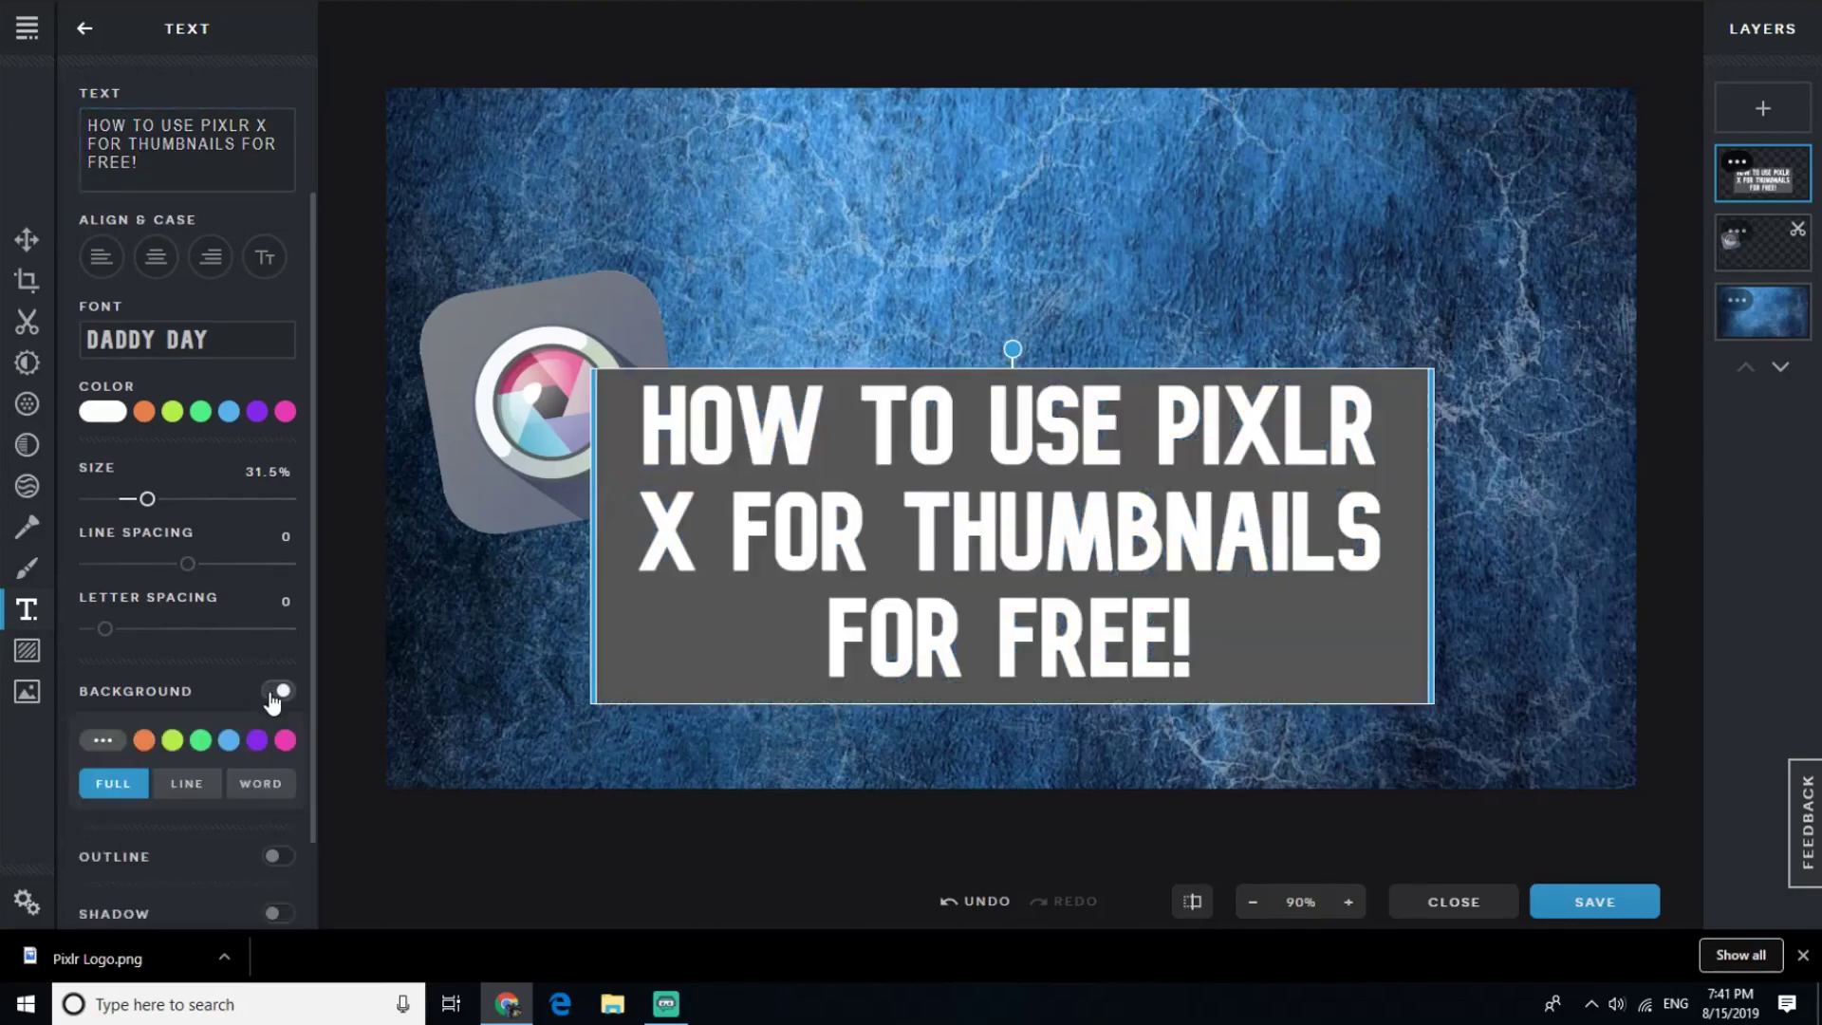
click(271, 692)
click(274, 750)
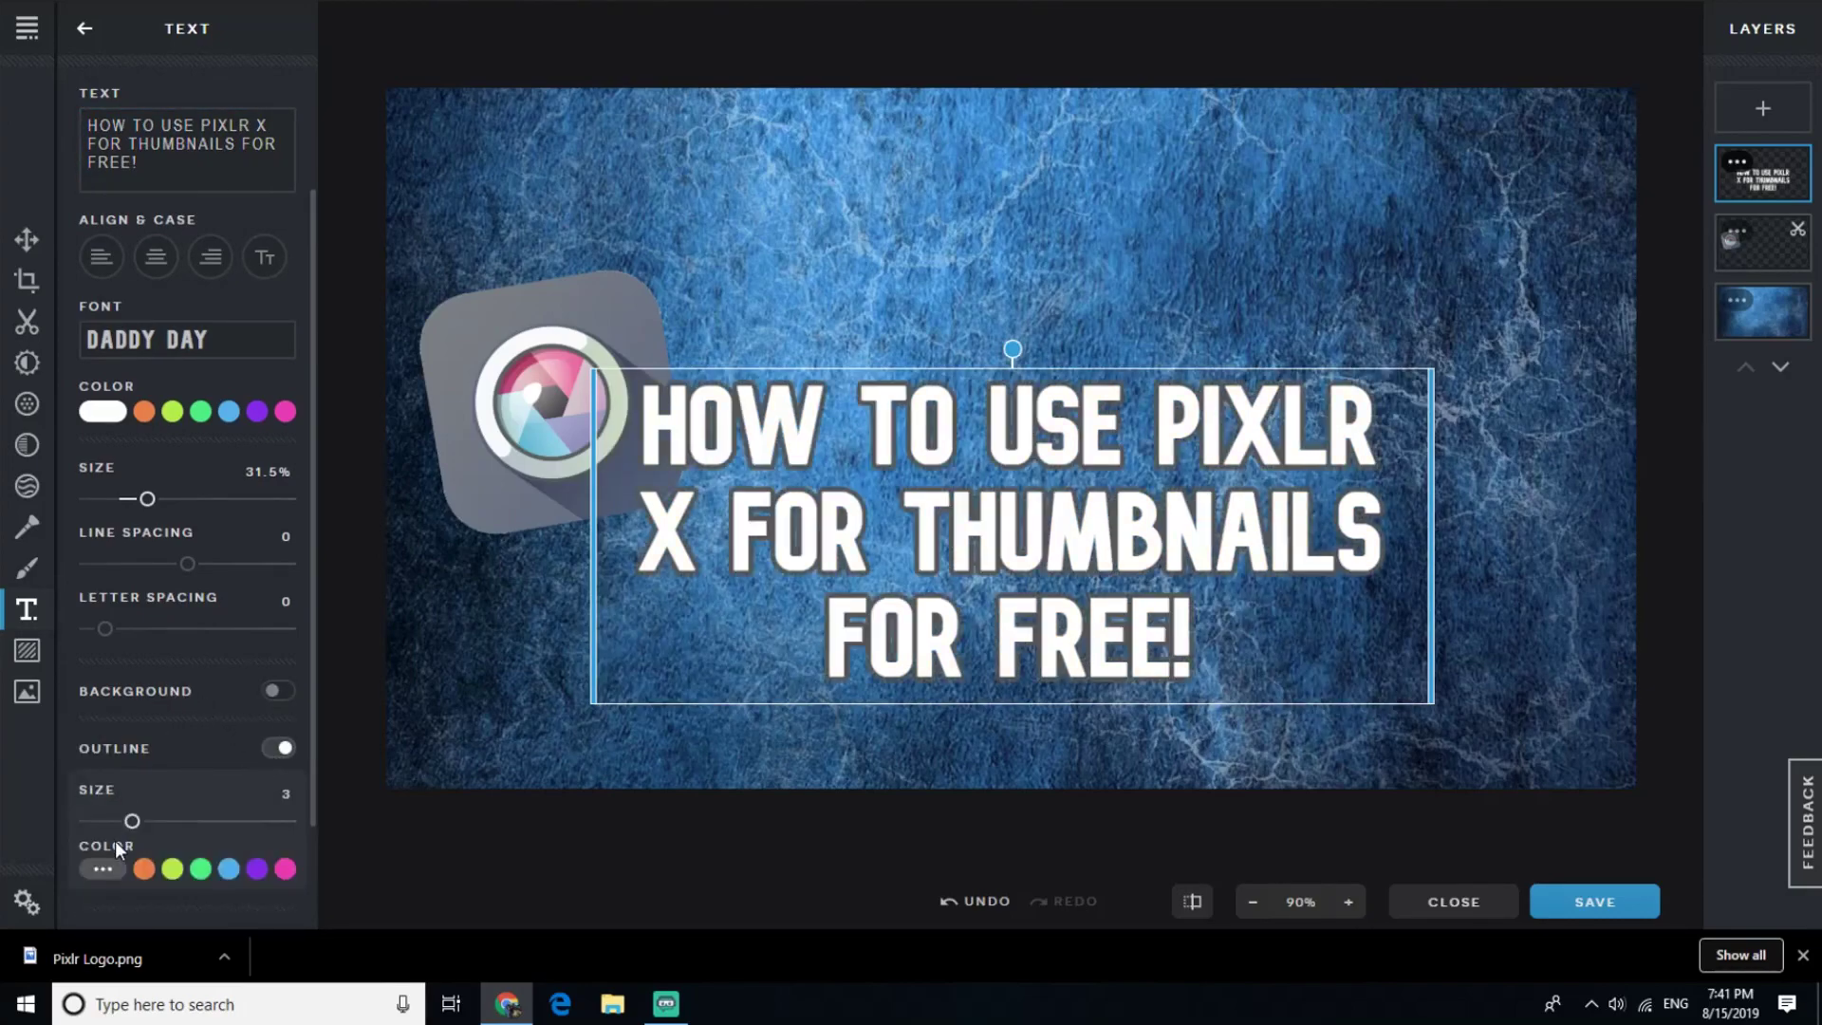
click(103, 870)
scroll(142, 884, down, 1)
click(260, 859)
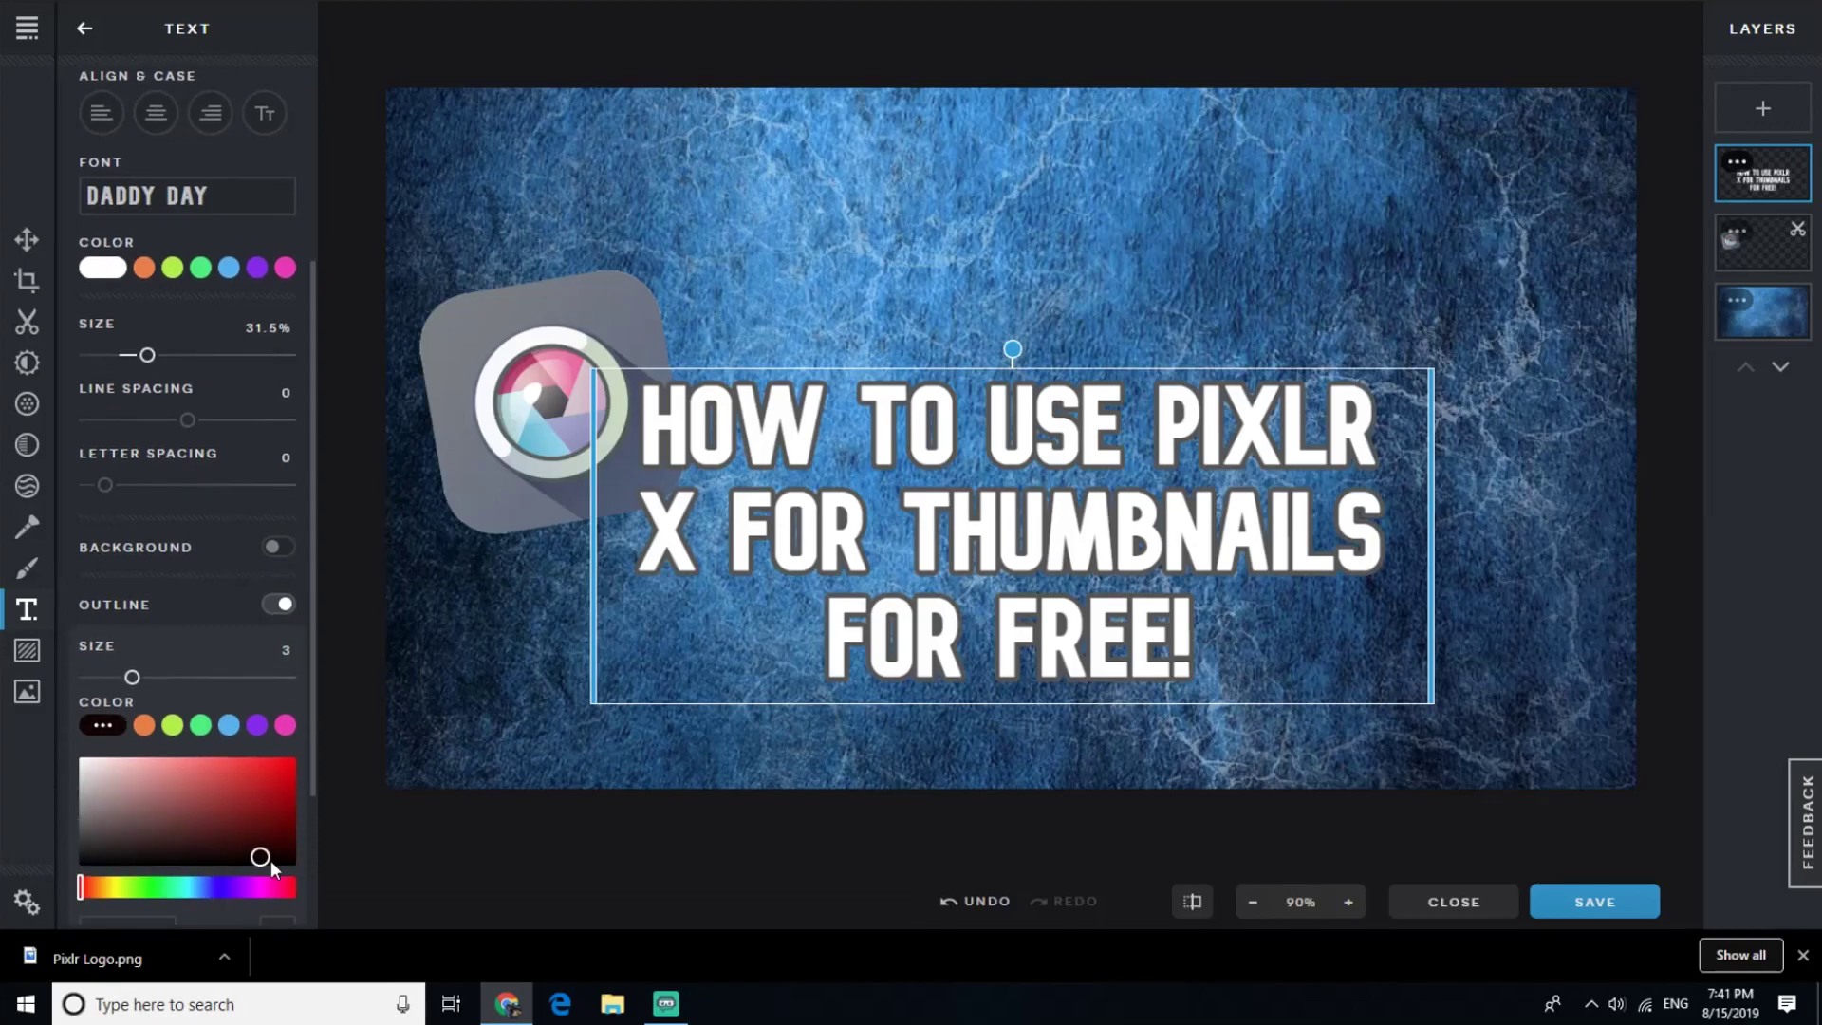
drag(271, 860, 296, 867)
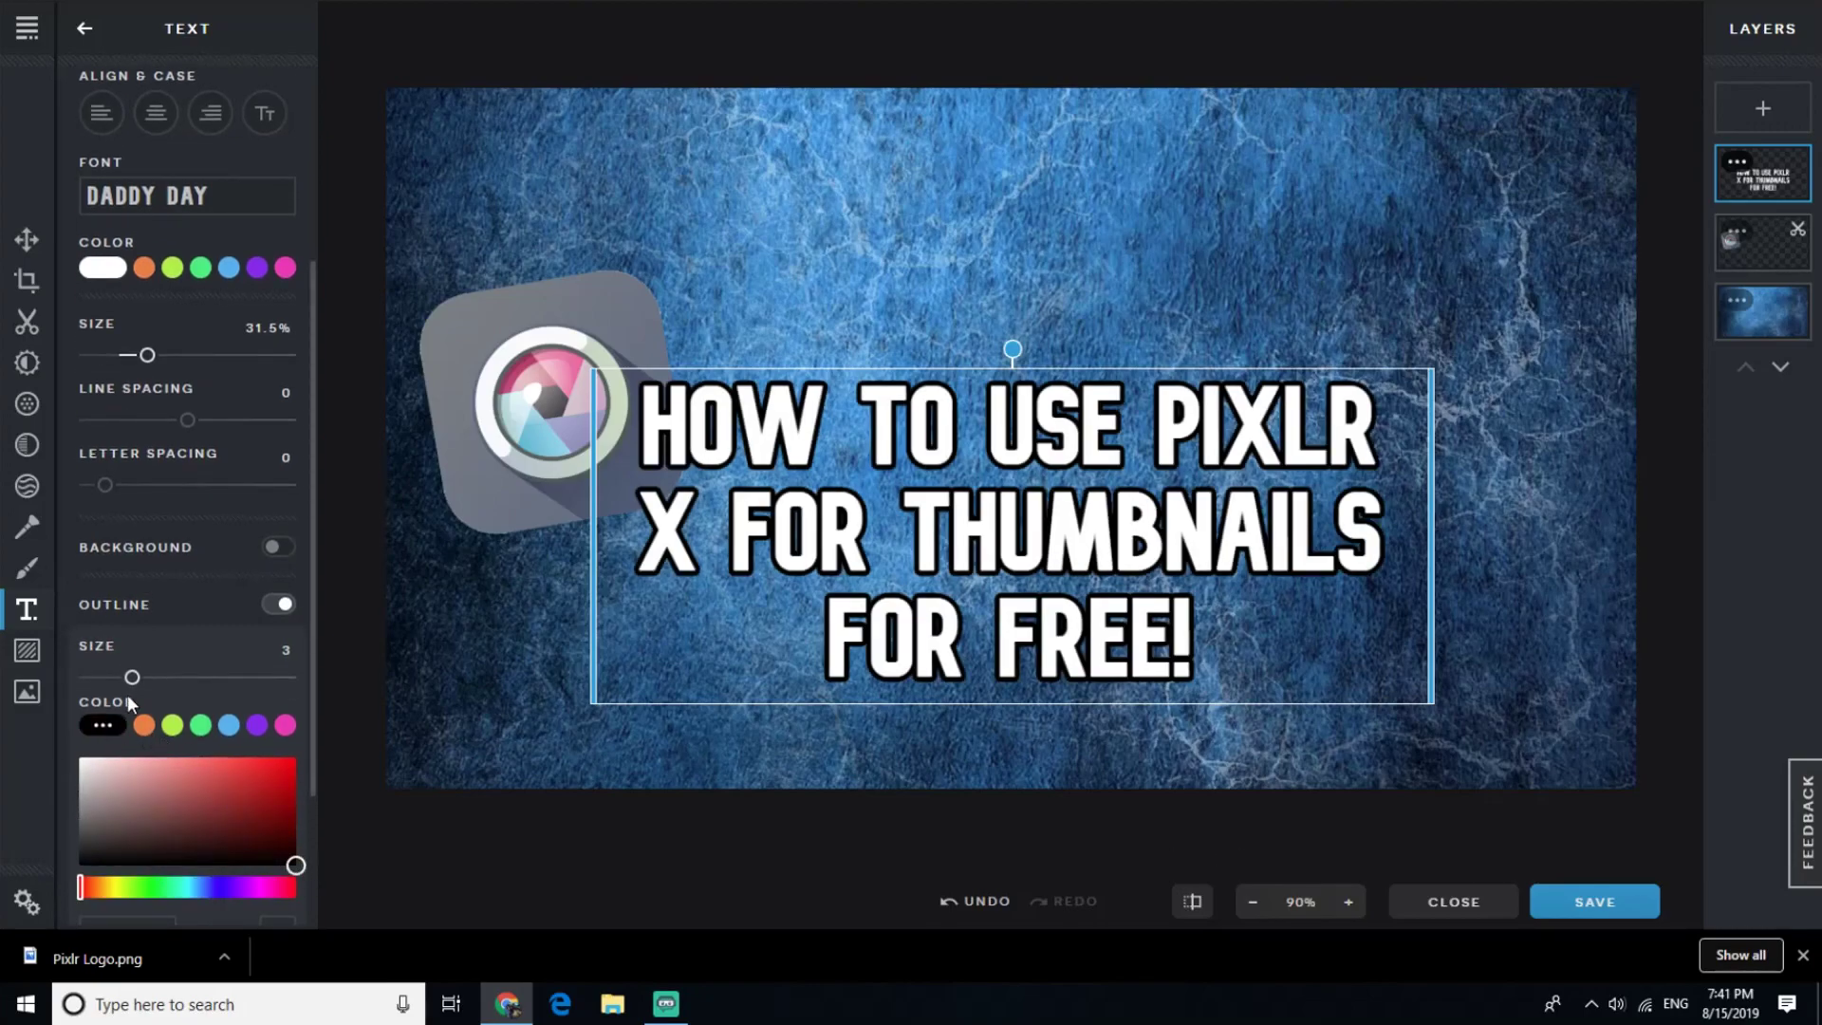
drag(133, 677, 141, 679)
scroll(211, 669, down, 2)
Turn on the title's drop shadow and colour it bright red.
click(273, 805)
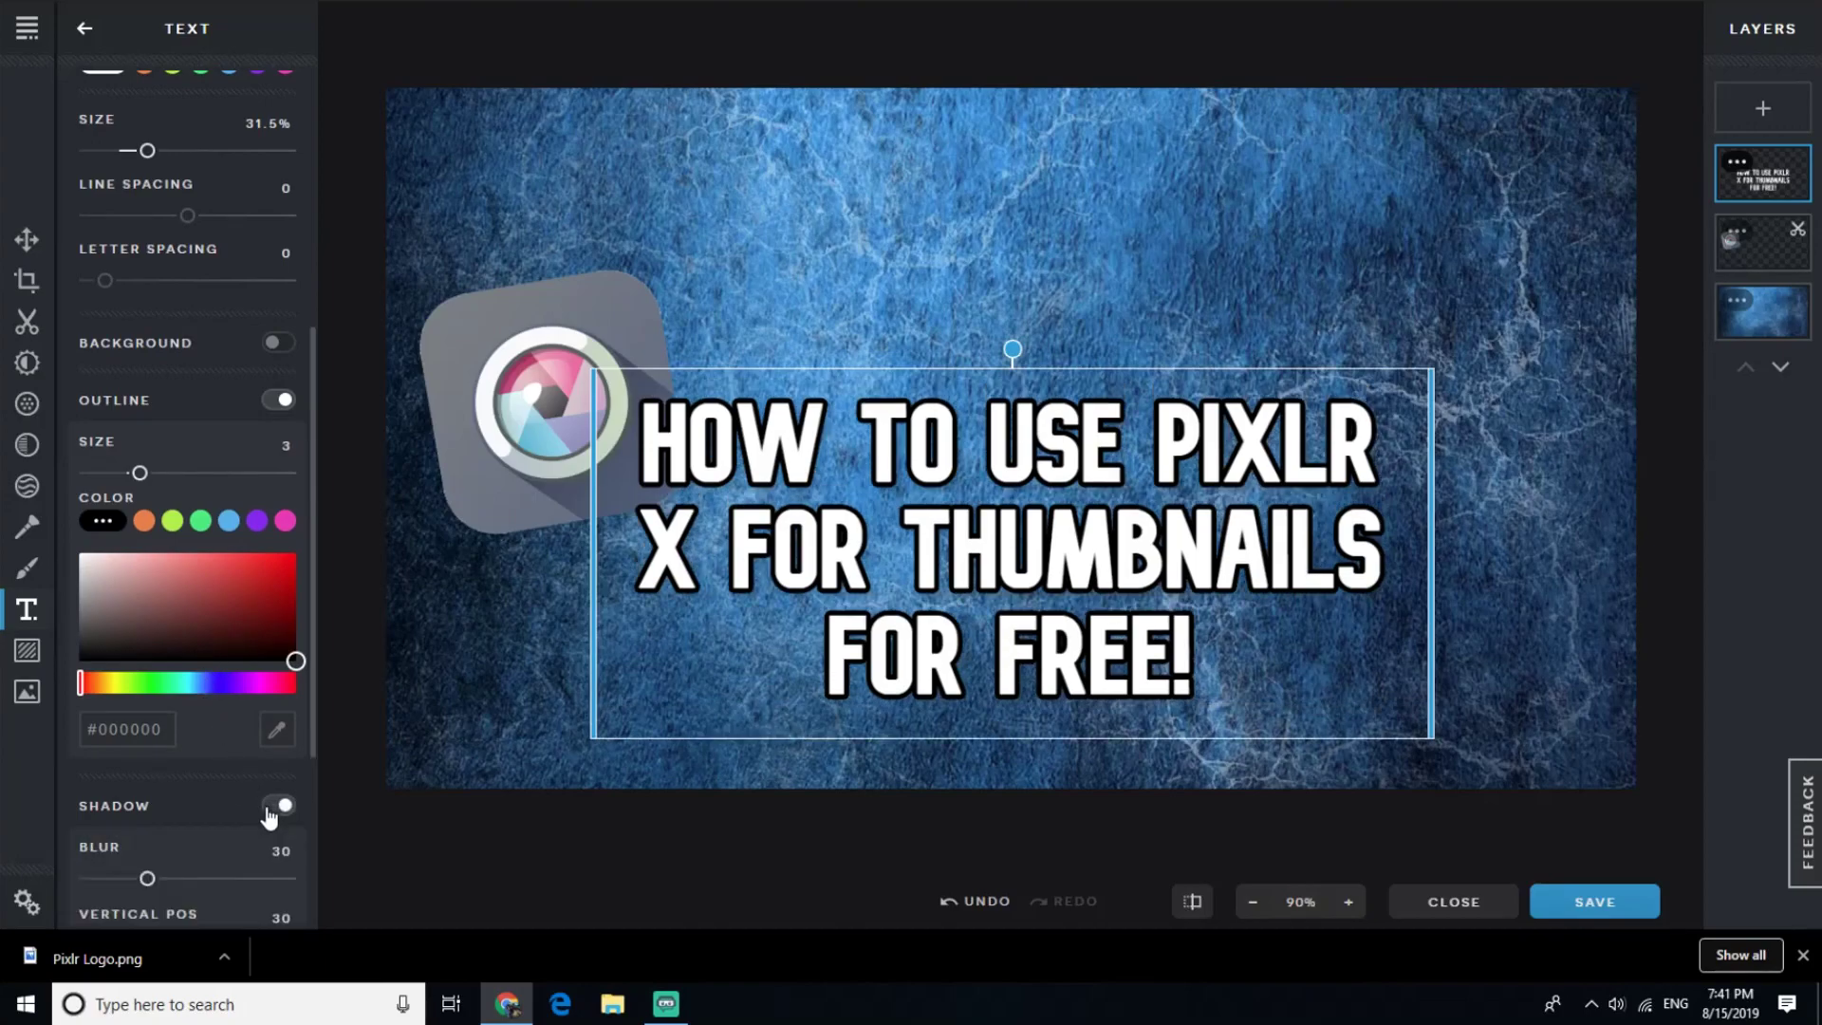
scroll(211, 821, down, 3)
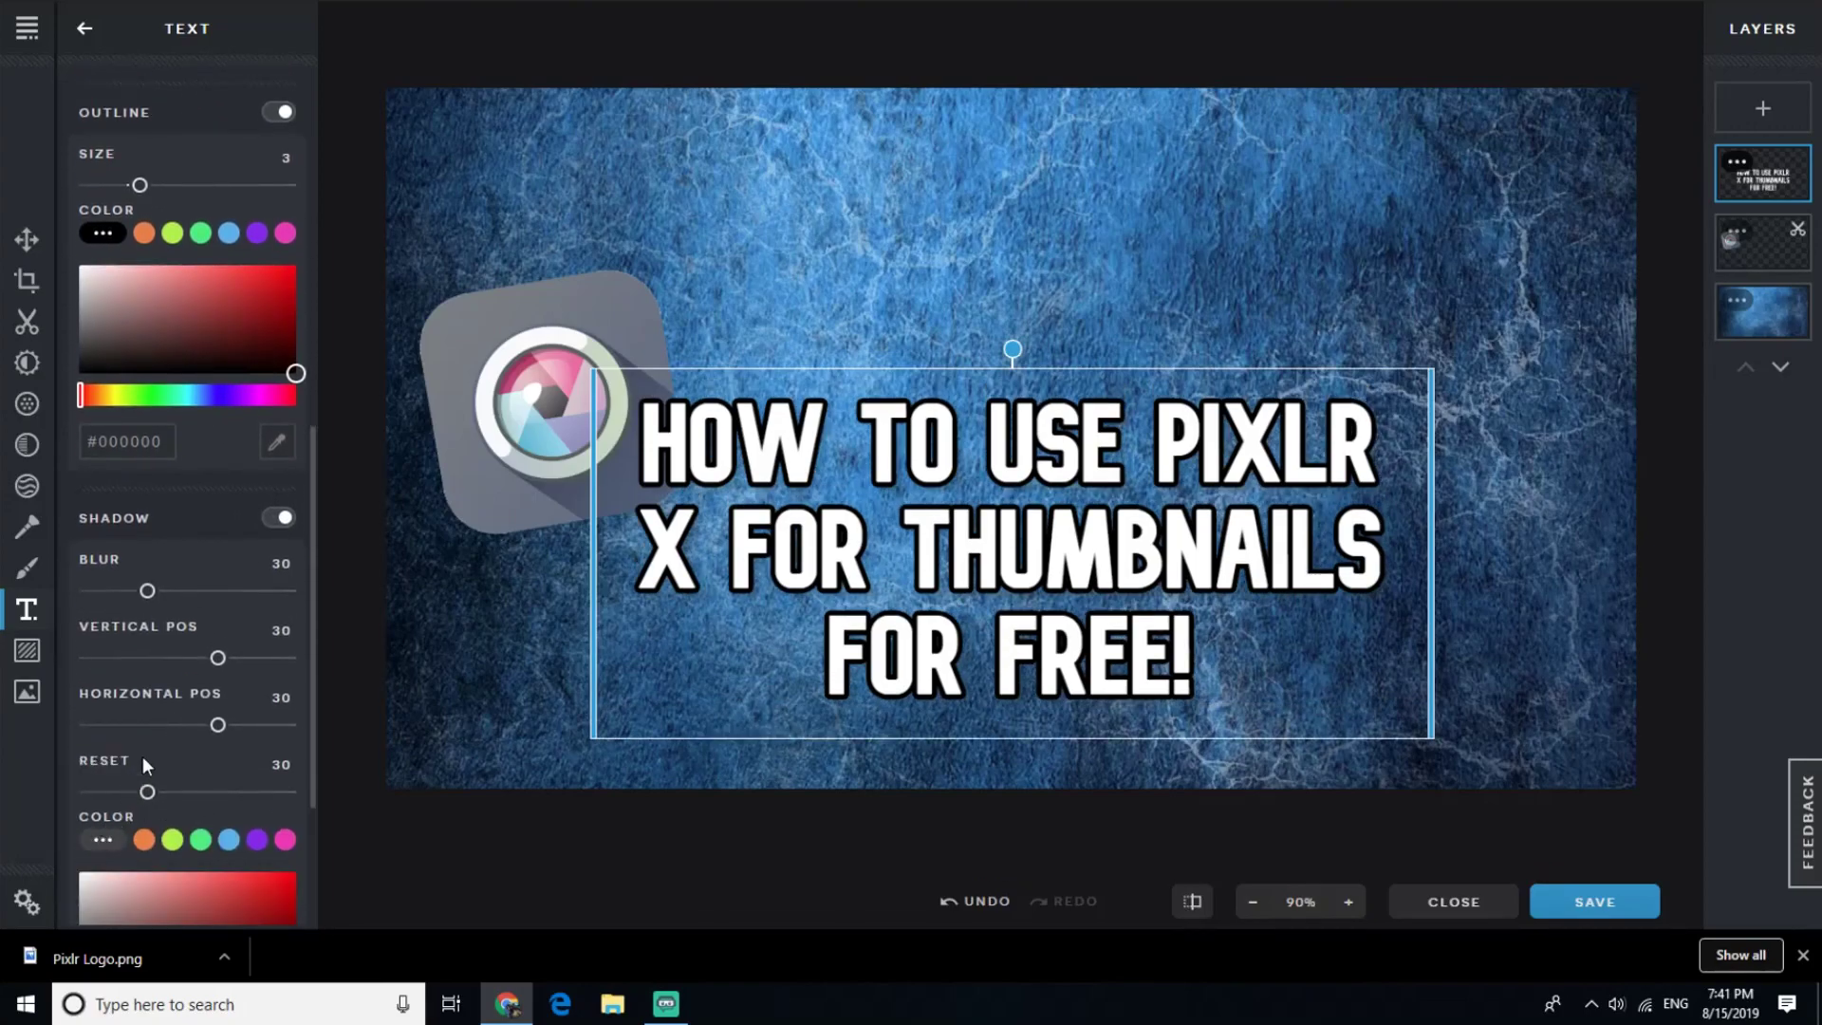
scroll(181, 798, down, 3)
click(280, 644)
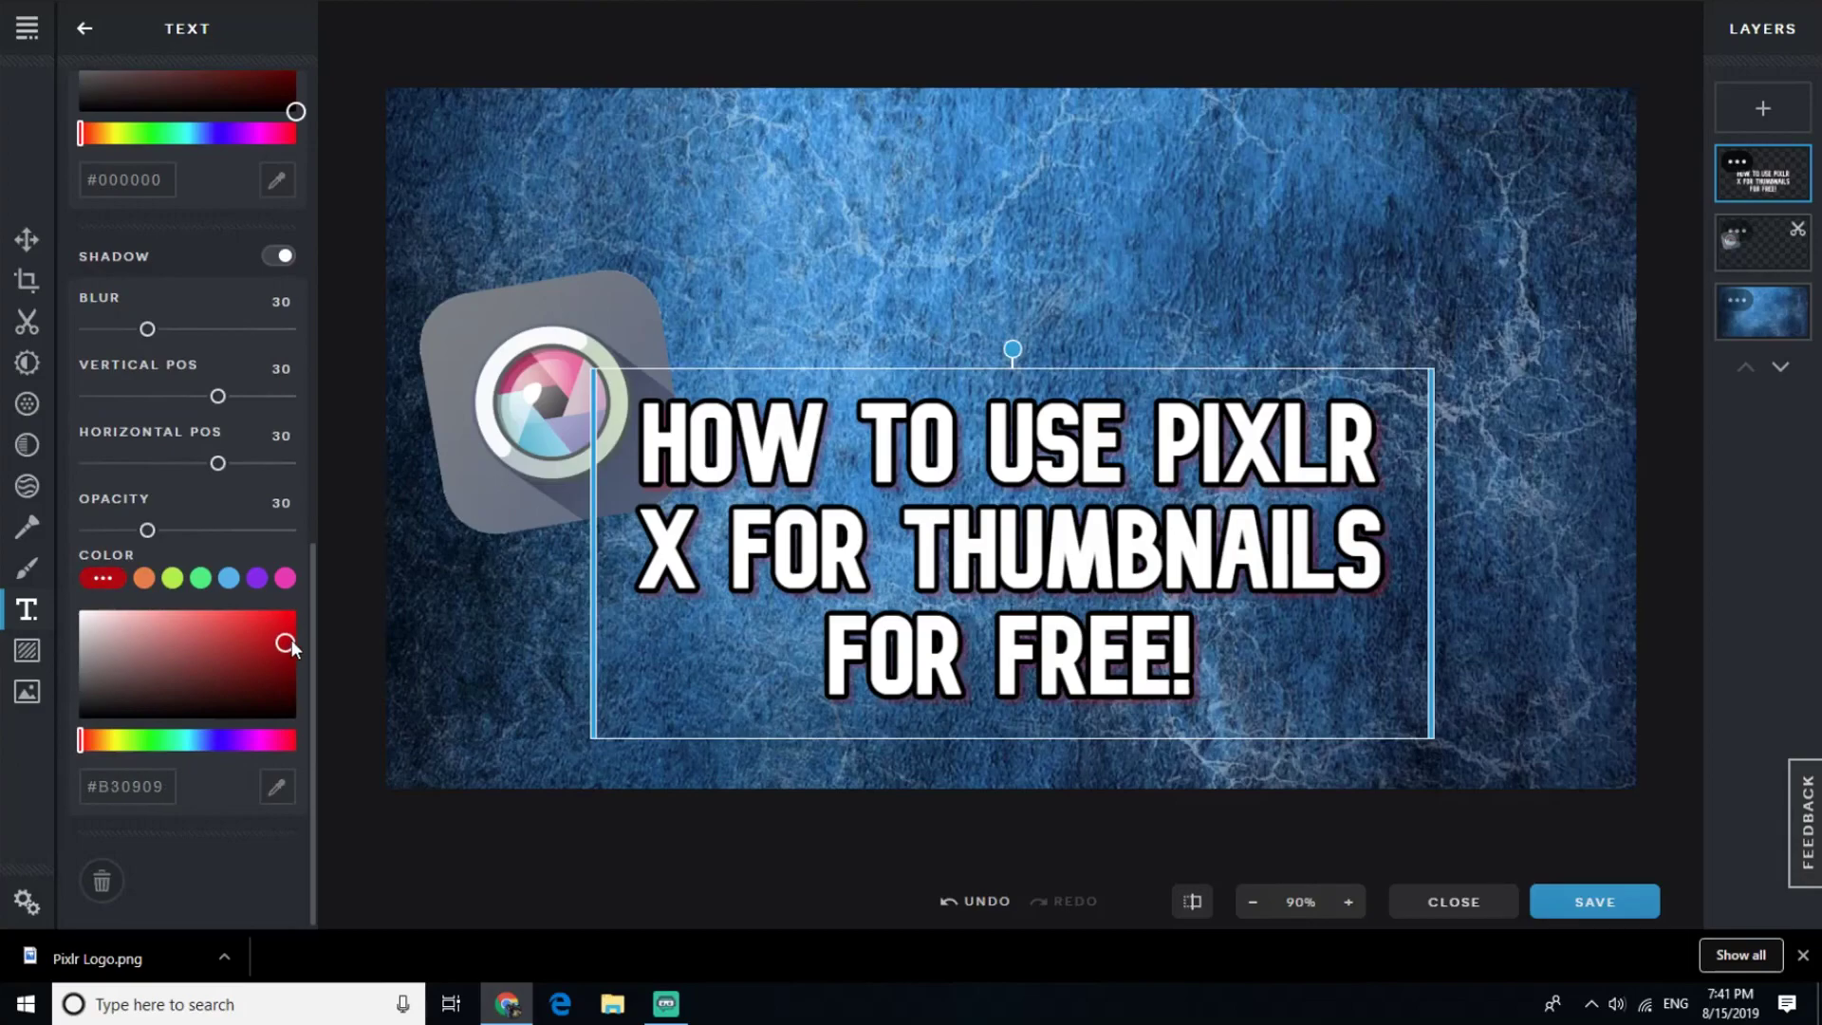
drag(281, 645, 287, 603)
Make the shadow more opaque, offset it right and down, and blur it.
mouse_move(145, 537)
mouse_down()
mouse_move(263, 537)
mouse_move(237, 547)
mouse_up()
mouse_move(218, 463)
mouse_down()
mouse_move(284, 466)
mouse_move(231, 466)
mouse_up()
drag(219, 396, 236, 400)
mouse_move(149, 330)
mouse_down()
mouse_move(285, 330)
mouse_move(123, 330)
mouse_move(200, 331)
mouse_up()
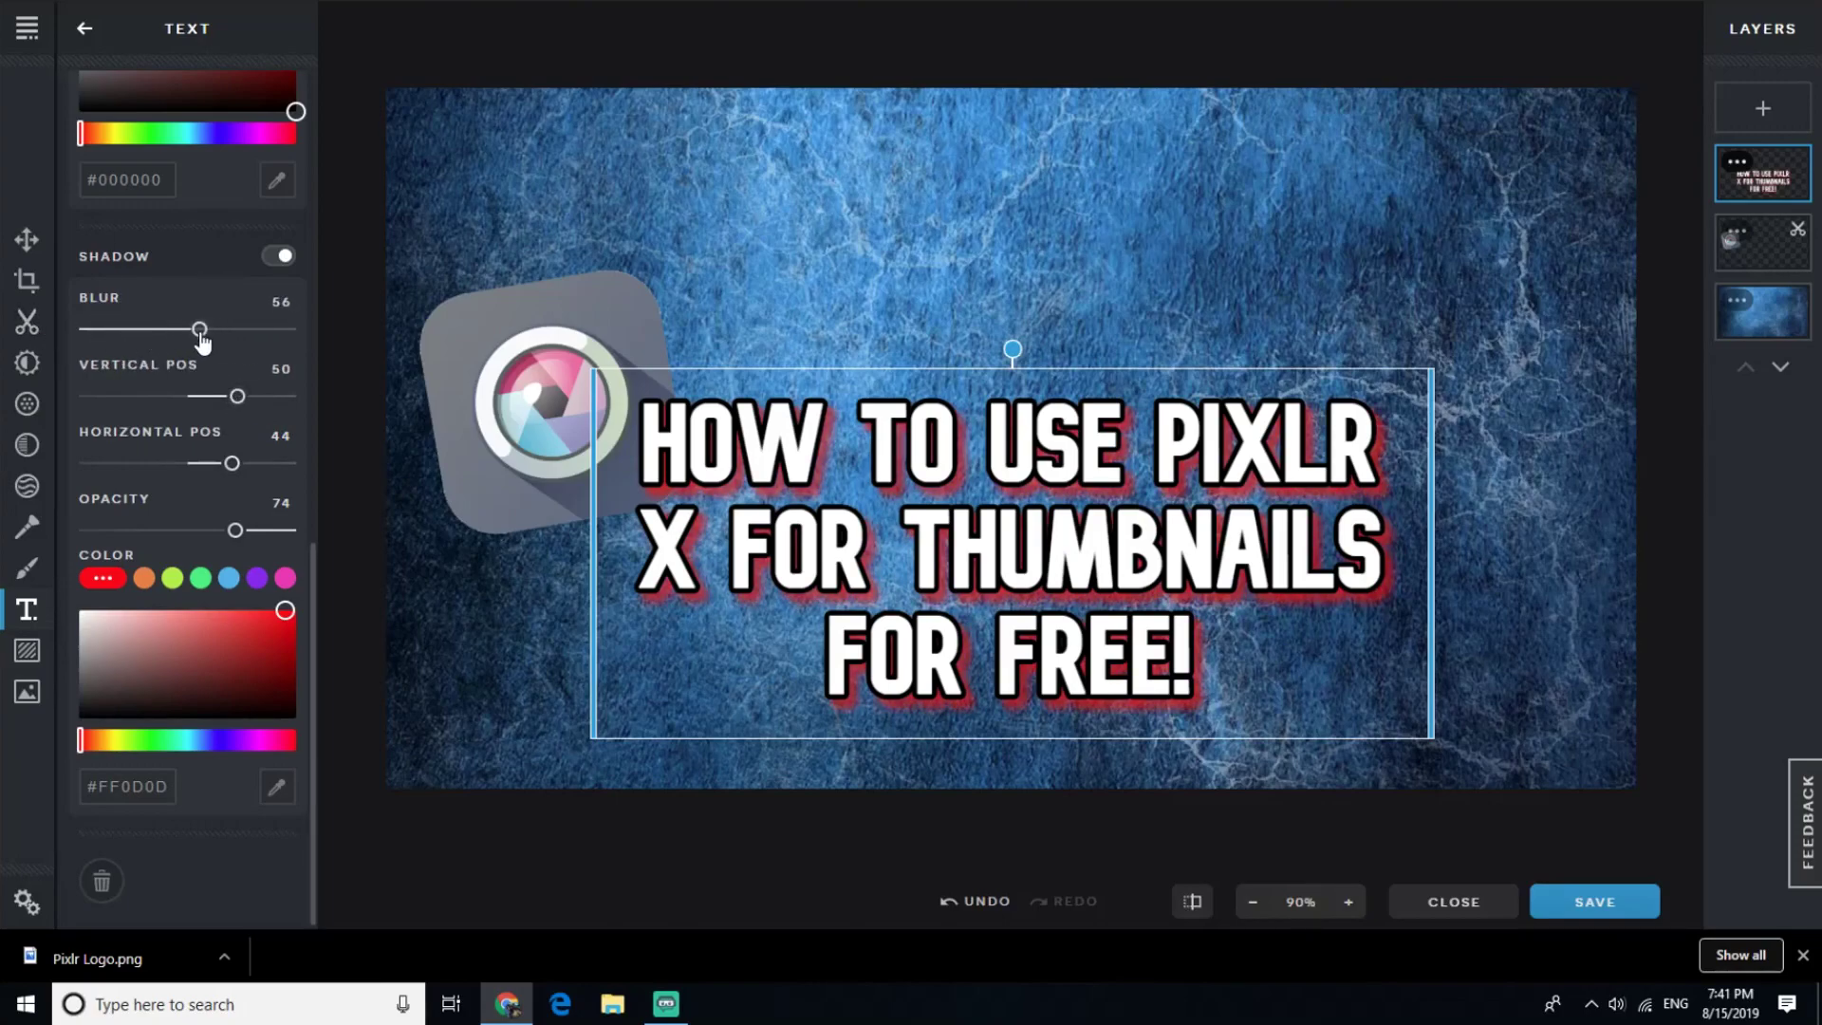
scroll(228, 625, up, 2)
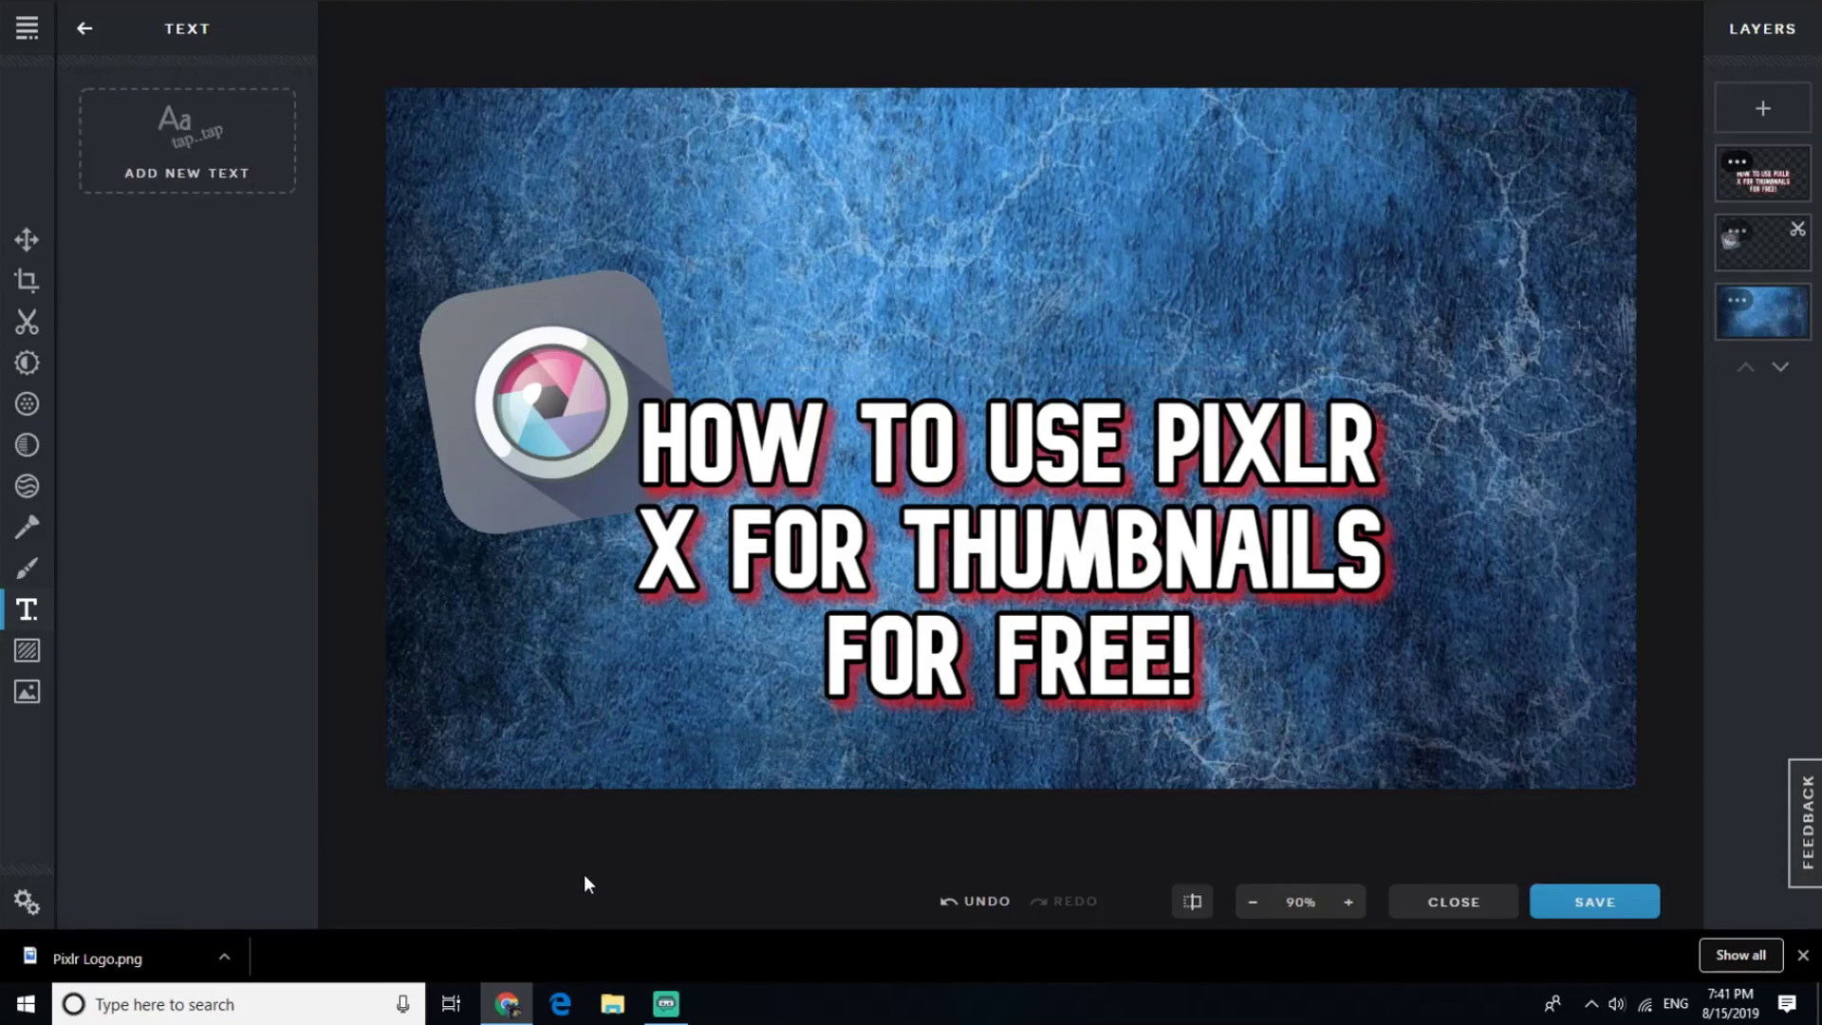
Move the title up and right, tilted counter-clockwise.
drag(886, 446, 1026, 332)
drag(1150, 236, 1124, 237)
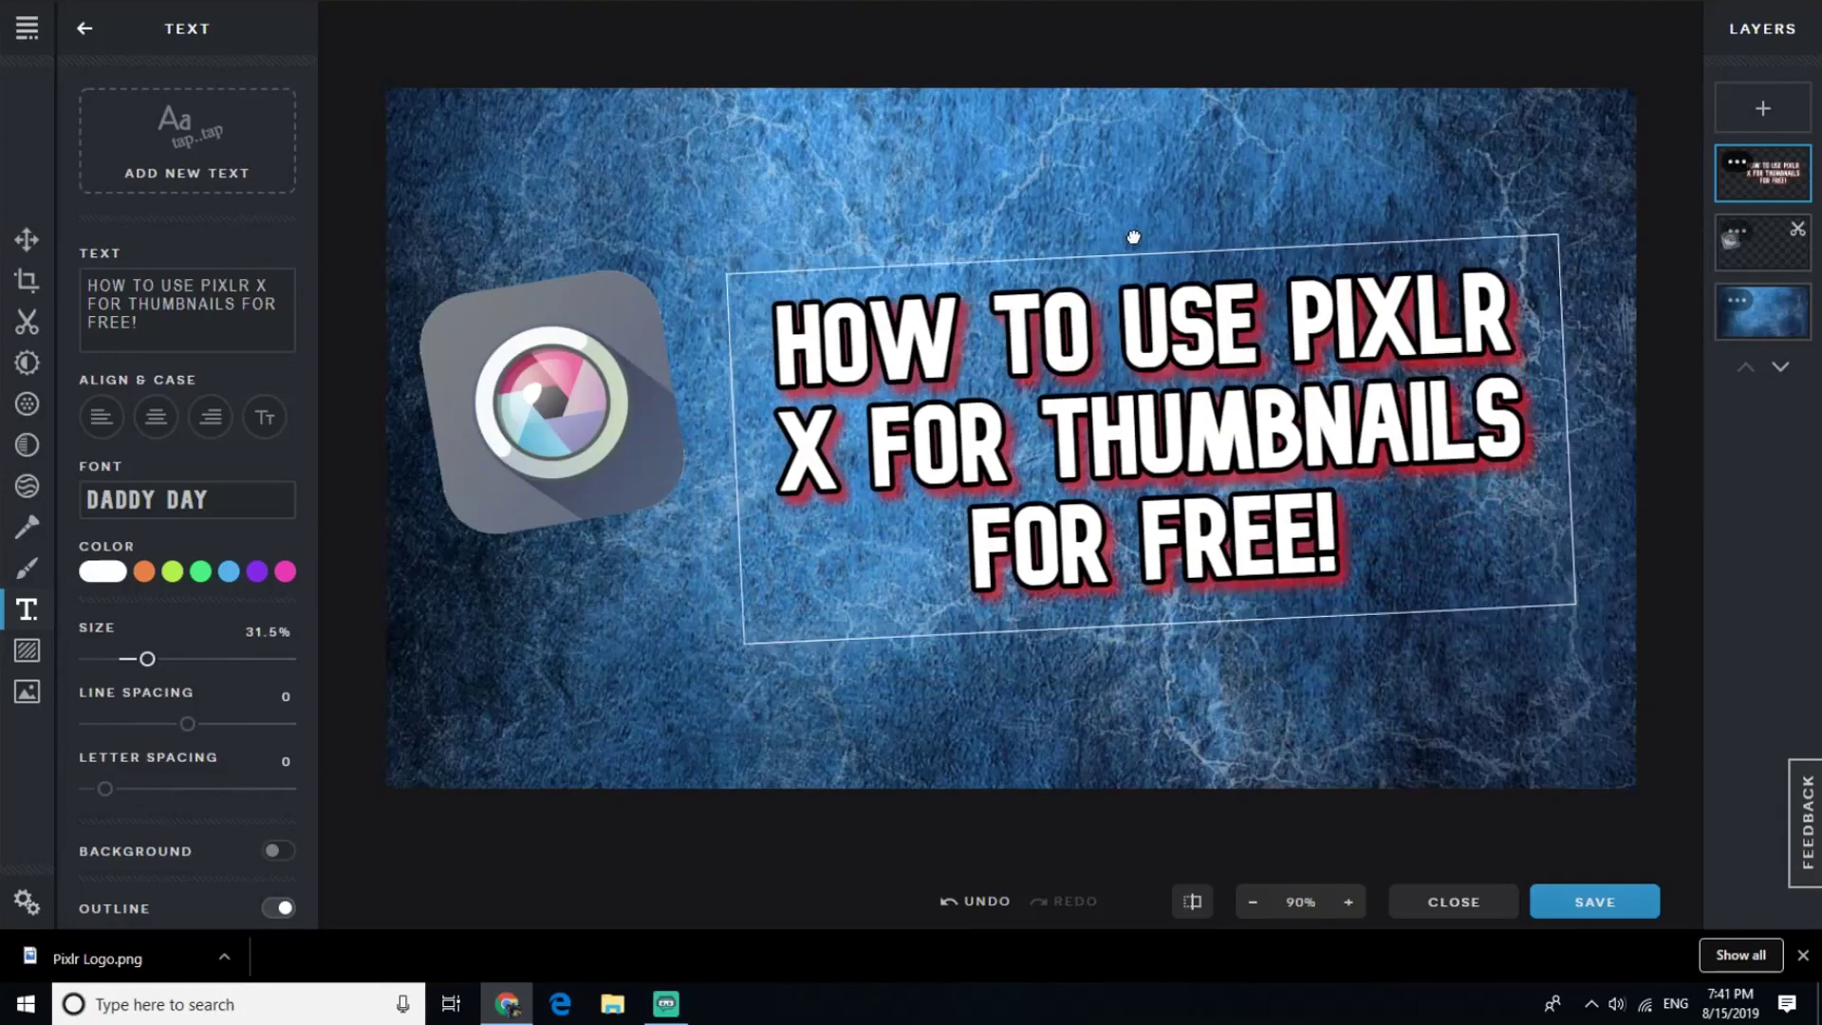
mouse_move(1083, 412)
mouse_down()
mouse_move(1073, 367)
mouse_move(1049, 392)
mouse_move(1072, 380)
mouse_up()
click(787, 865)
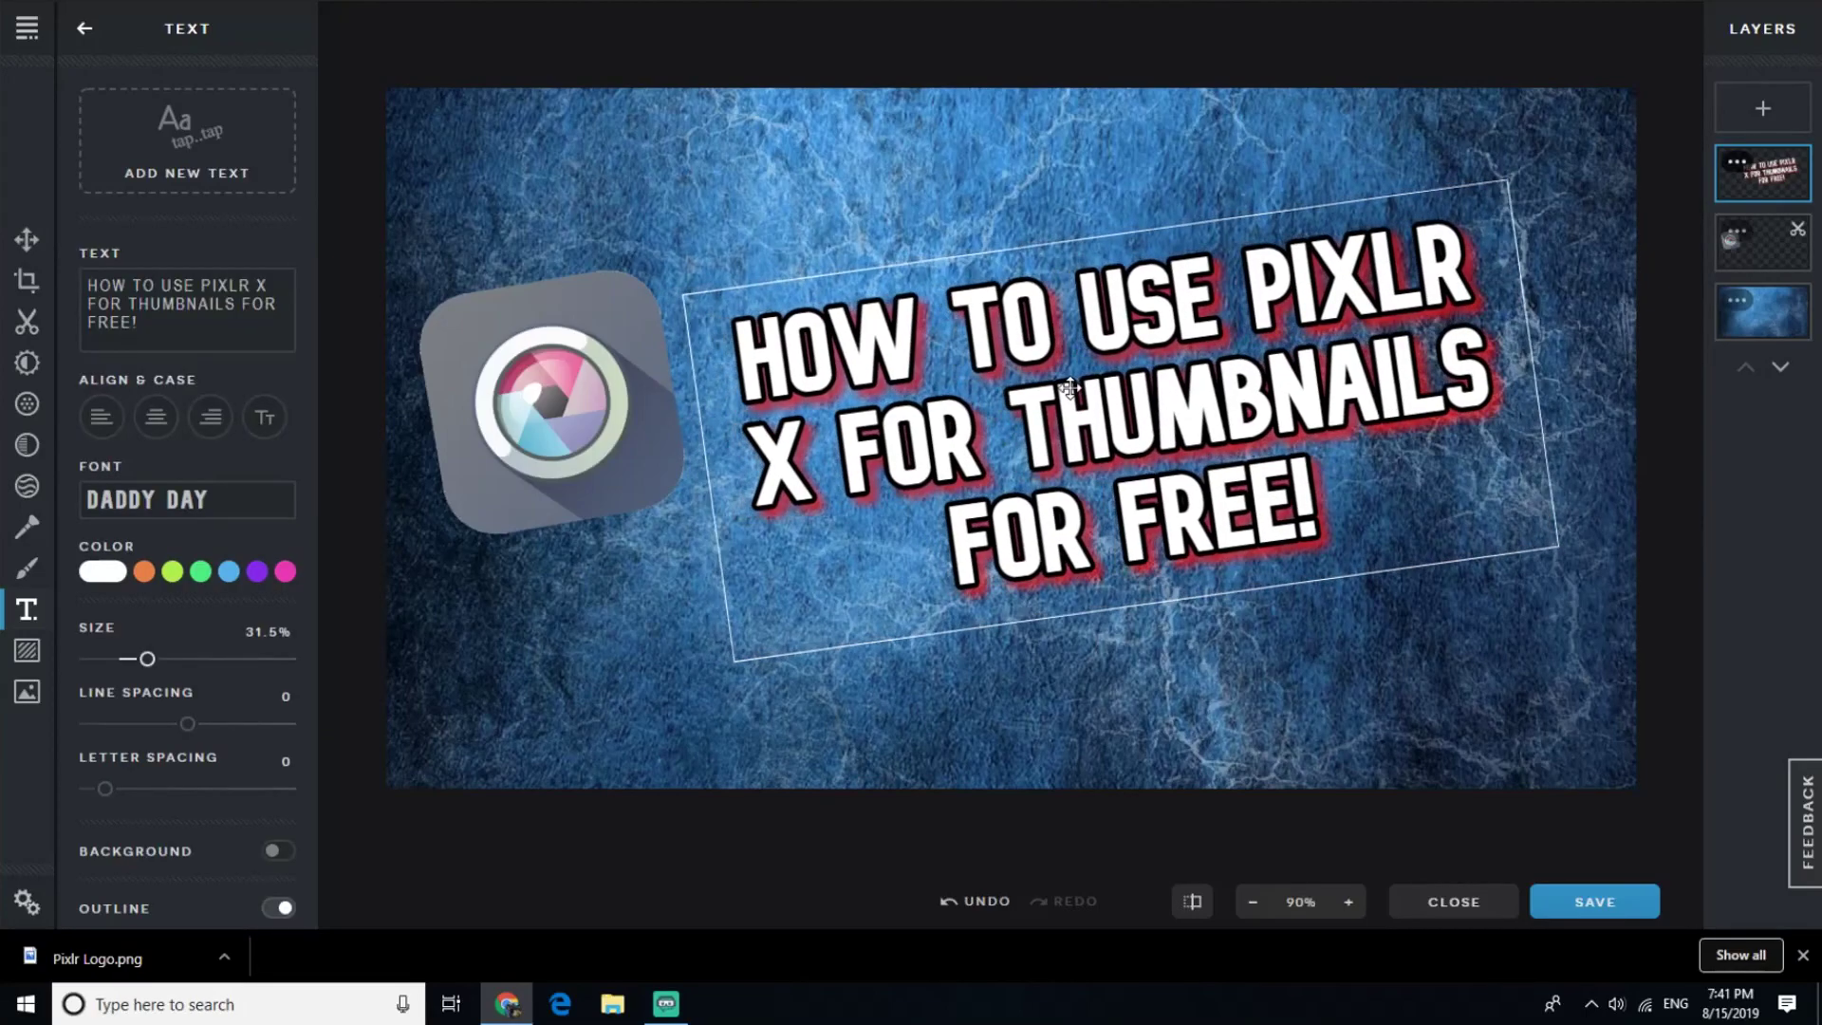
Nudge the logo slightly lower and deselect everything.
click(577, 428)
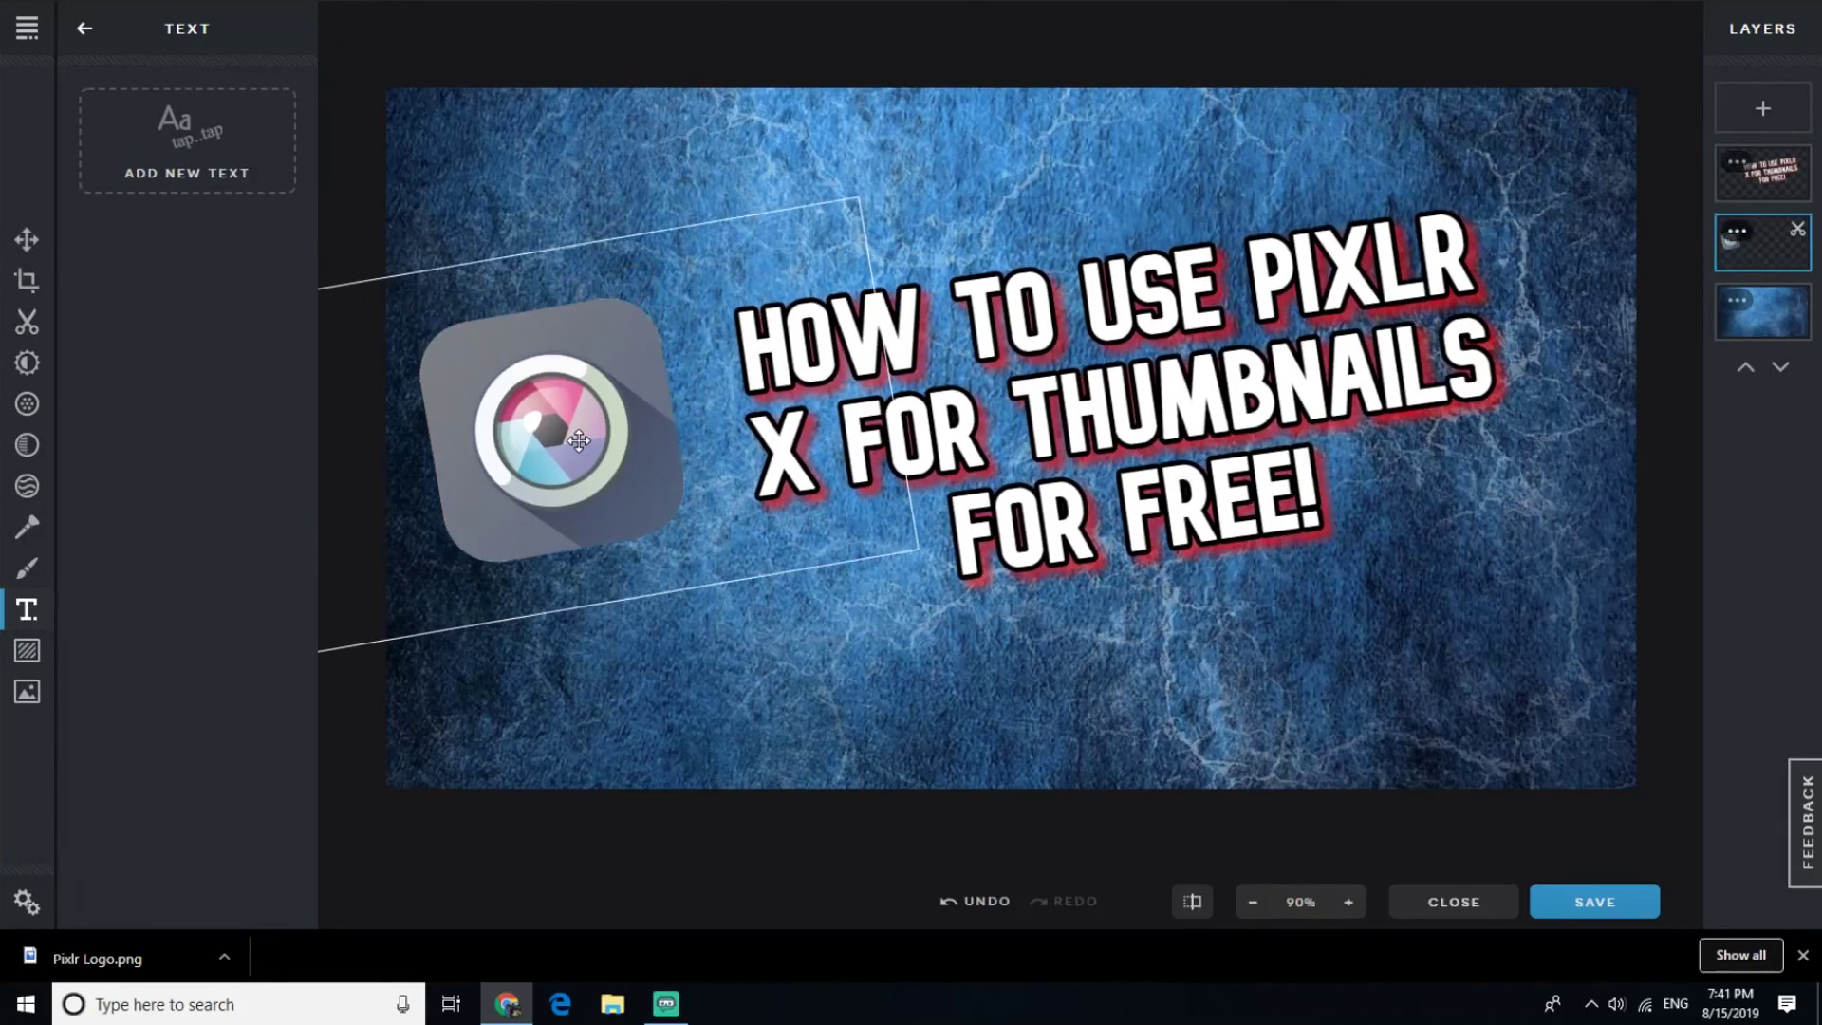
drag(891, 353, 898, 394)
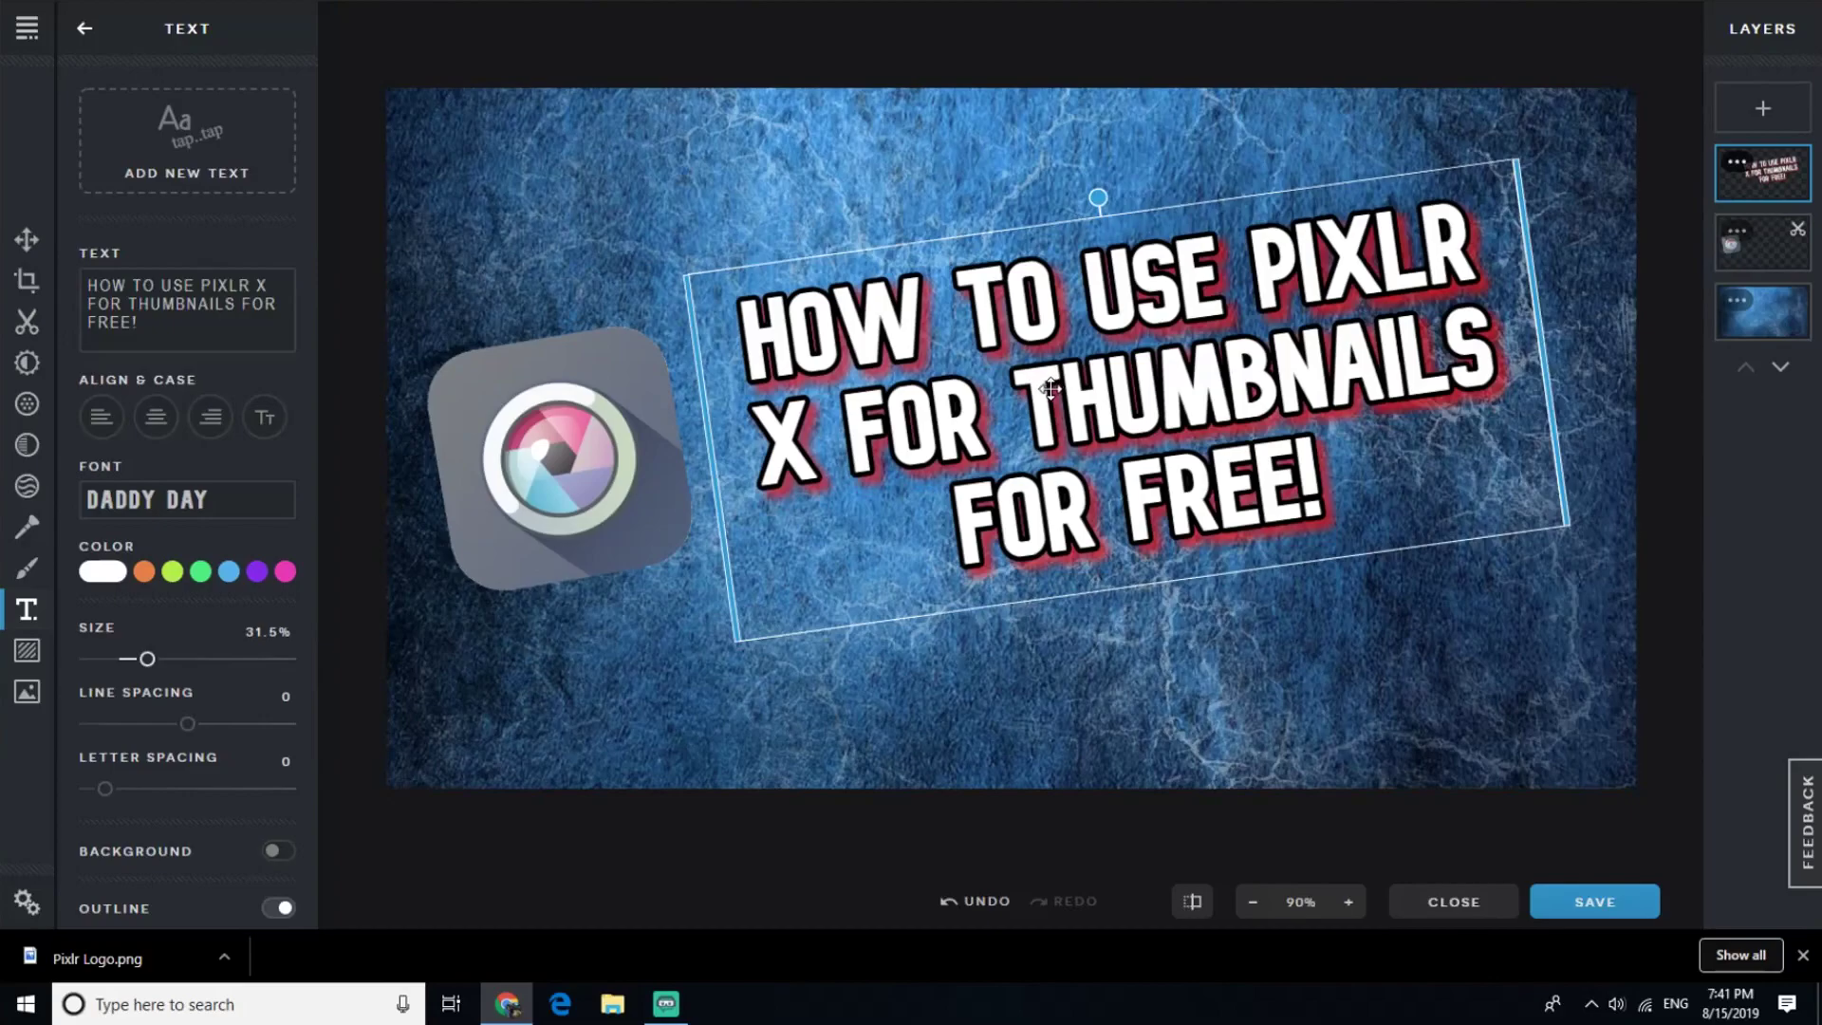
click(728, 850)
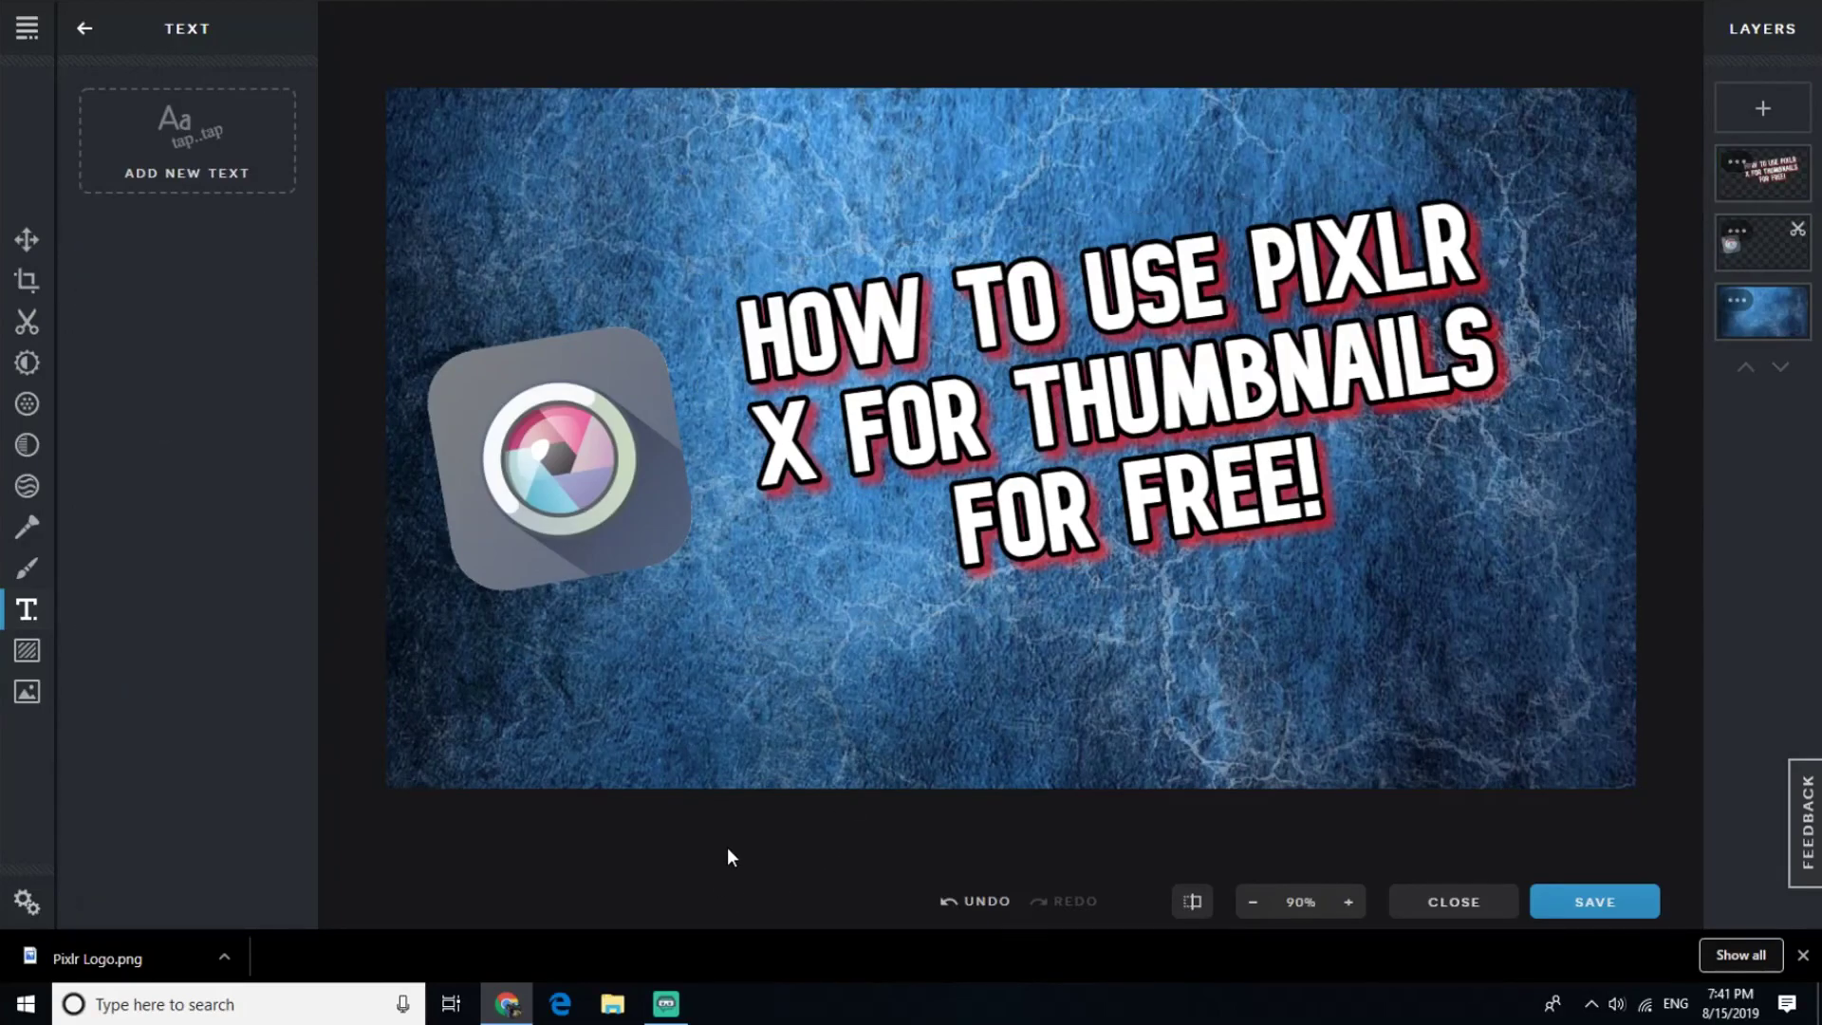